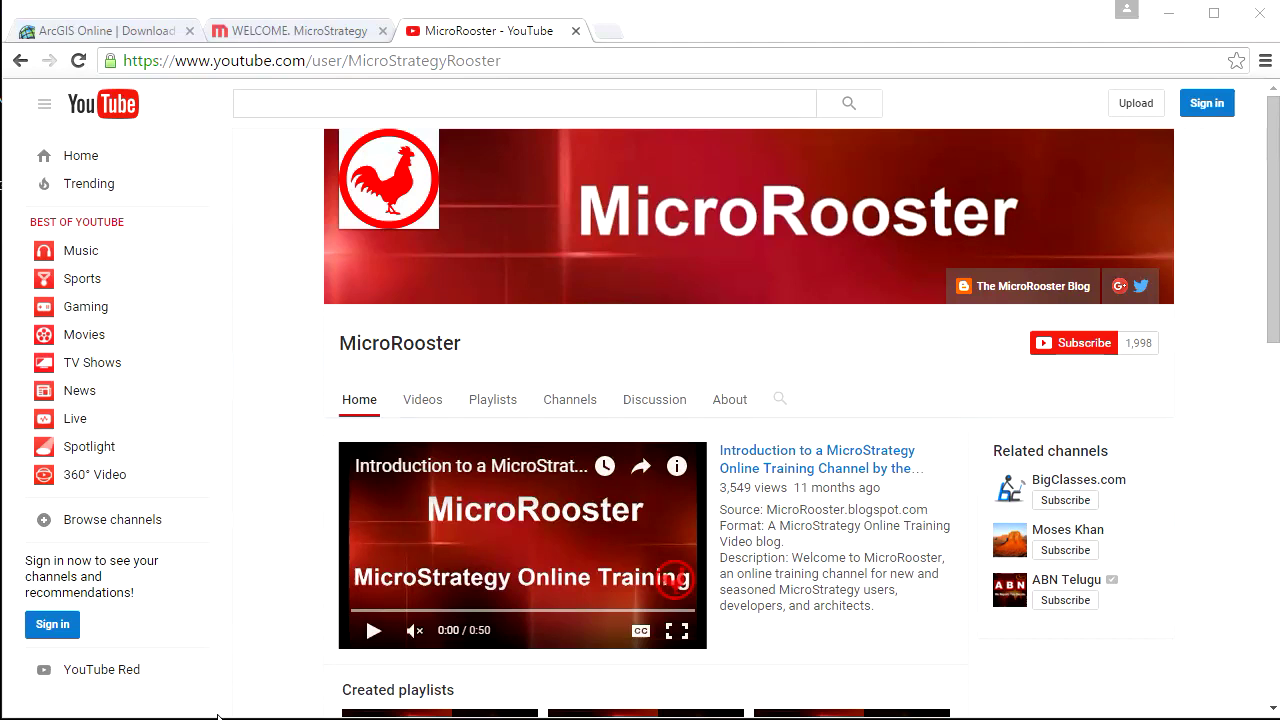
- Browse GISConnectors > GoogleMap in the MicroStrategy program folder, then return to the MicroStrategy folder
left_click(221, 716)
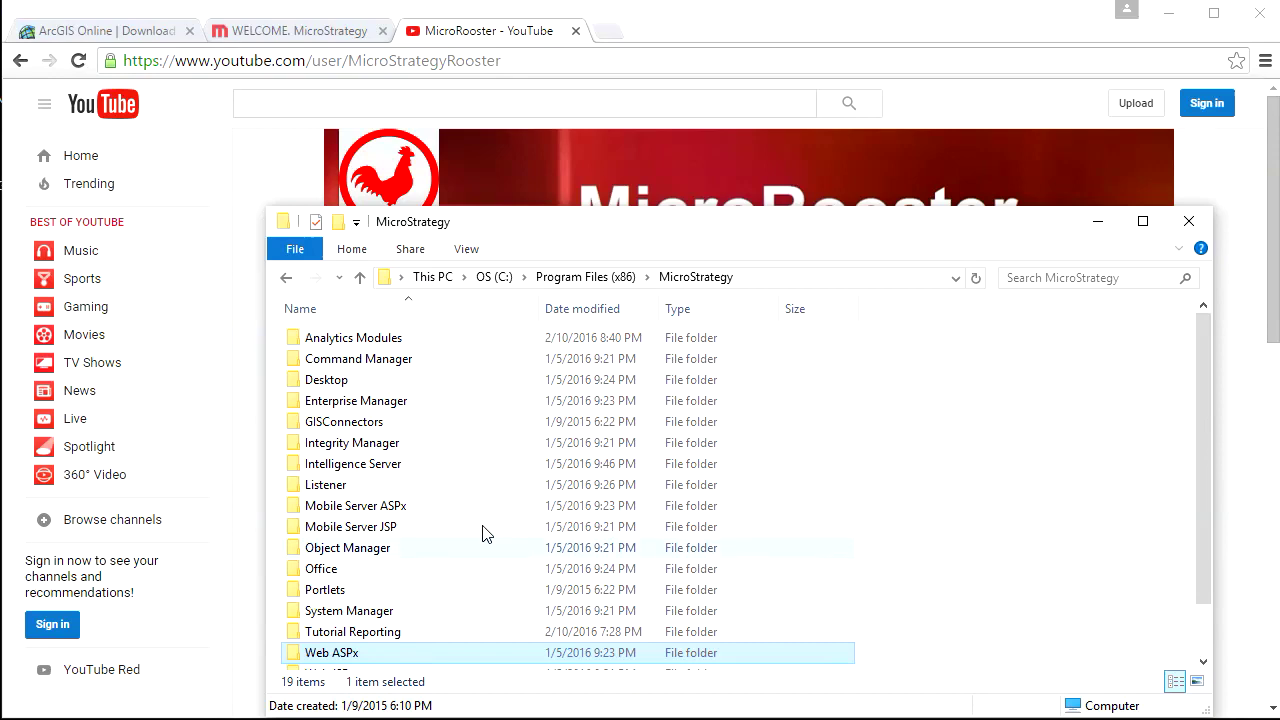
double_click(368, 423)
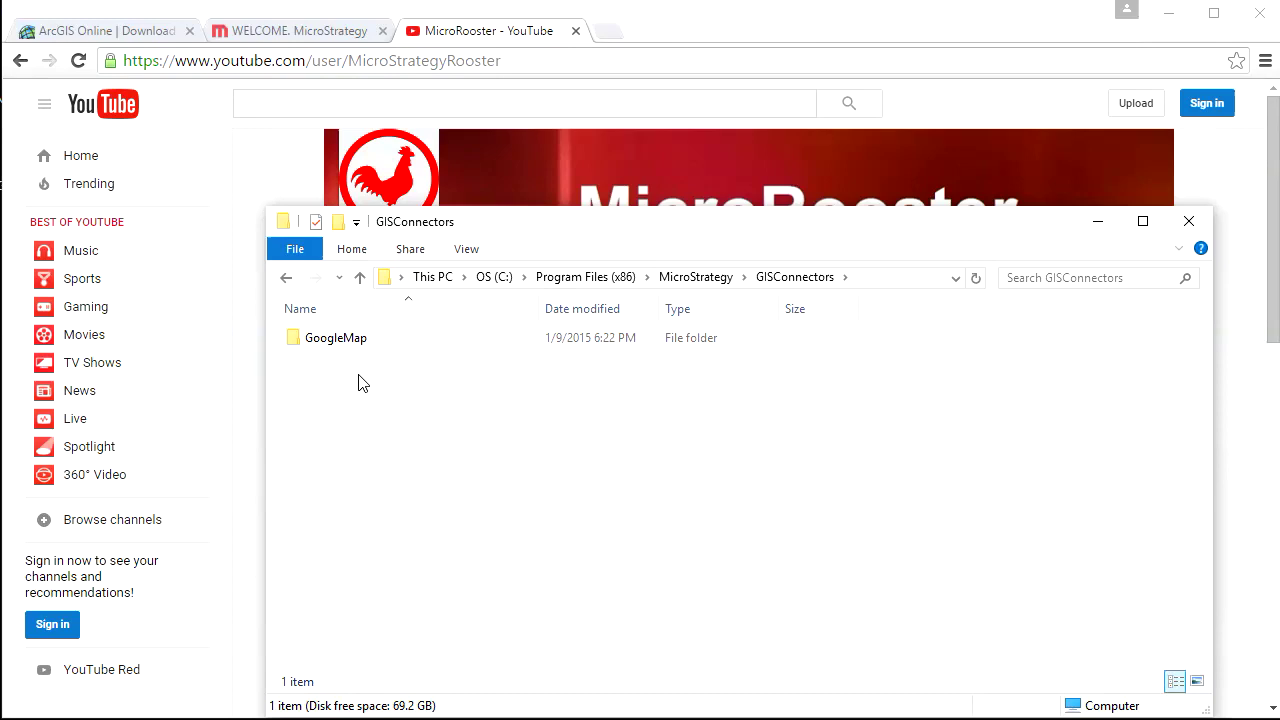
double_click(349, 341)
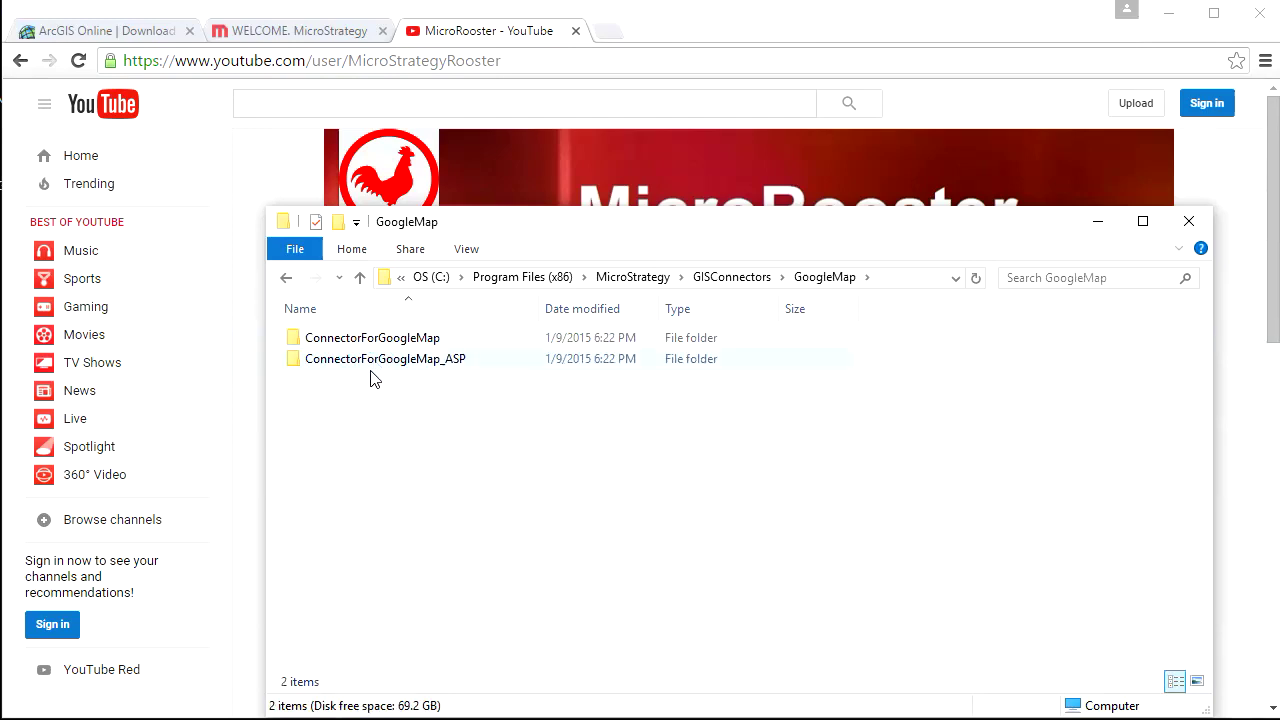
left_click(455, 362)
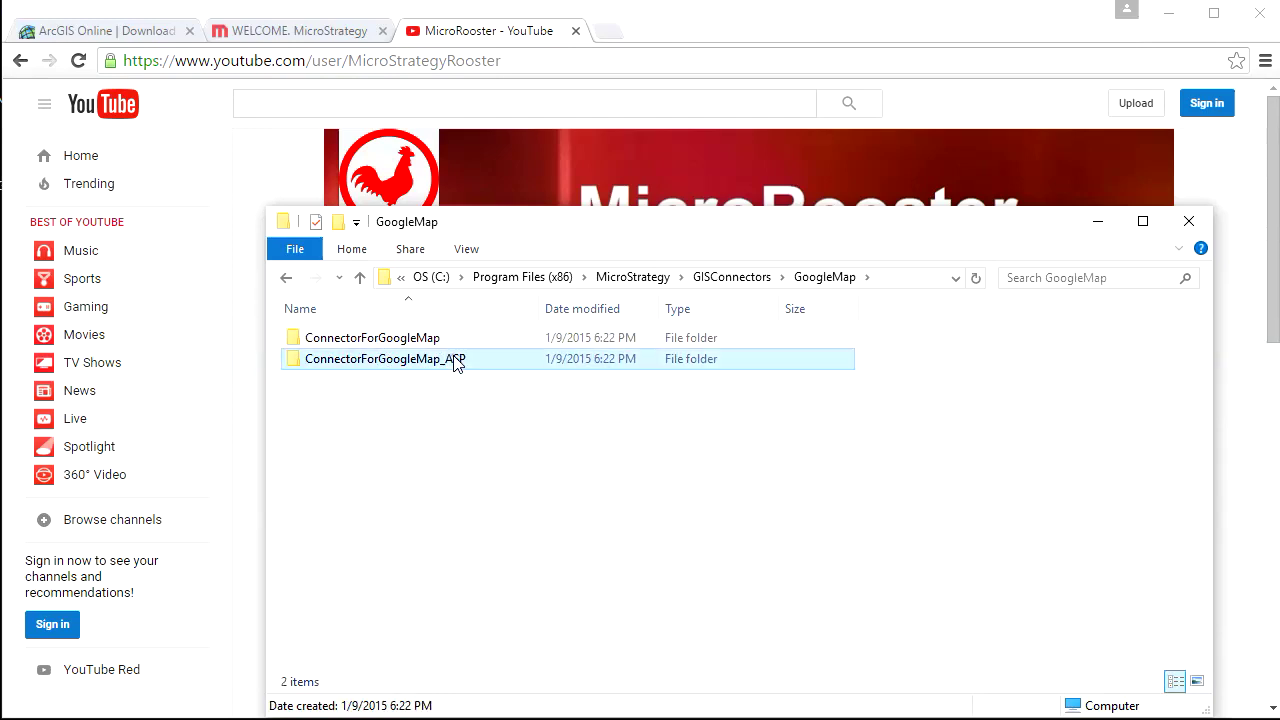
left_click(606, 279)
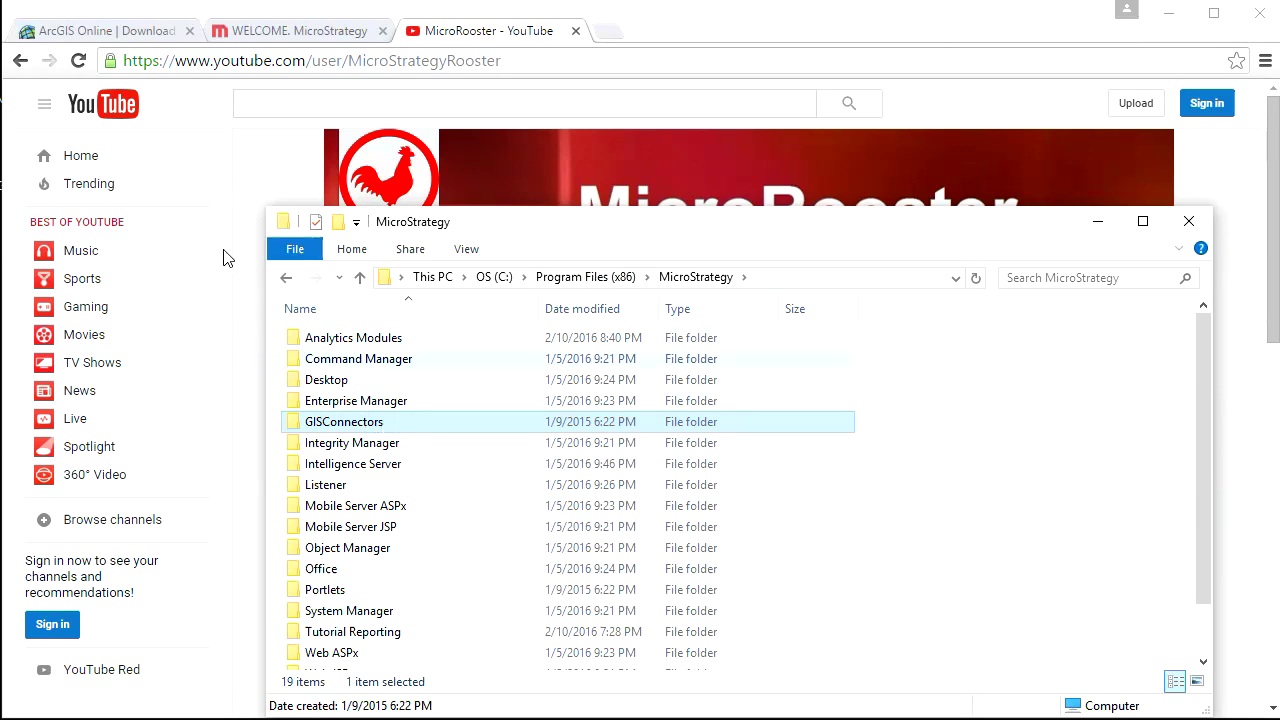
- Switch to the Esri 'Download Esri Maps for MicroStrategy' page and select its web address
left_click(136, 36)
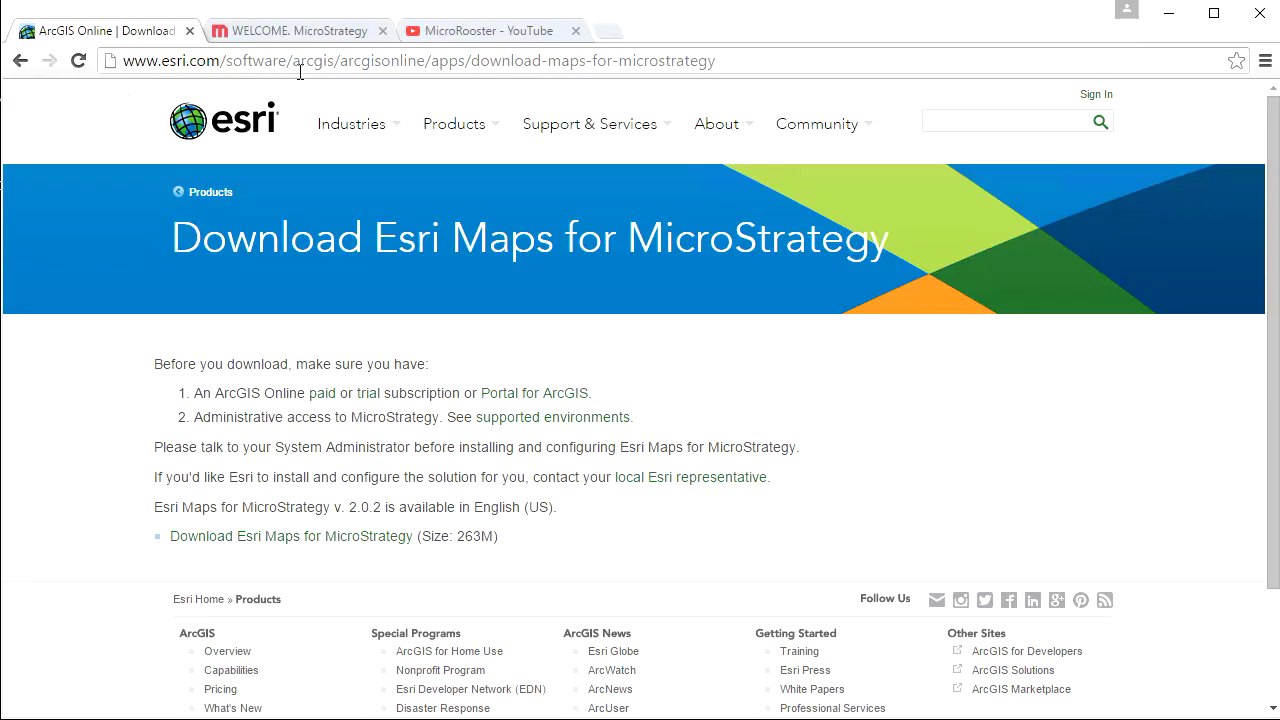
left_click(732, 62)
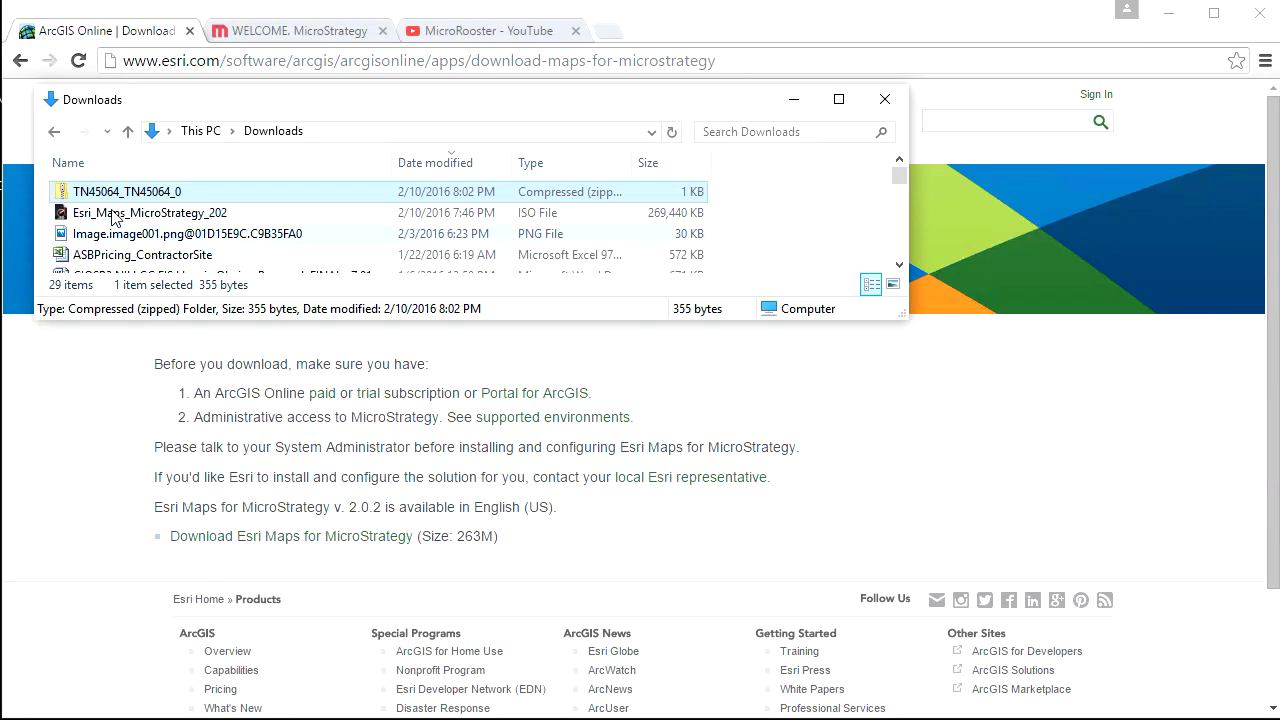
- Open the Esri Maps ISO in Power2Go and browse to its asp > em4mstr folder
left_click(113, 214)
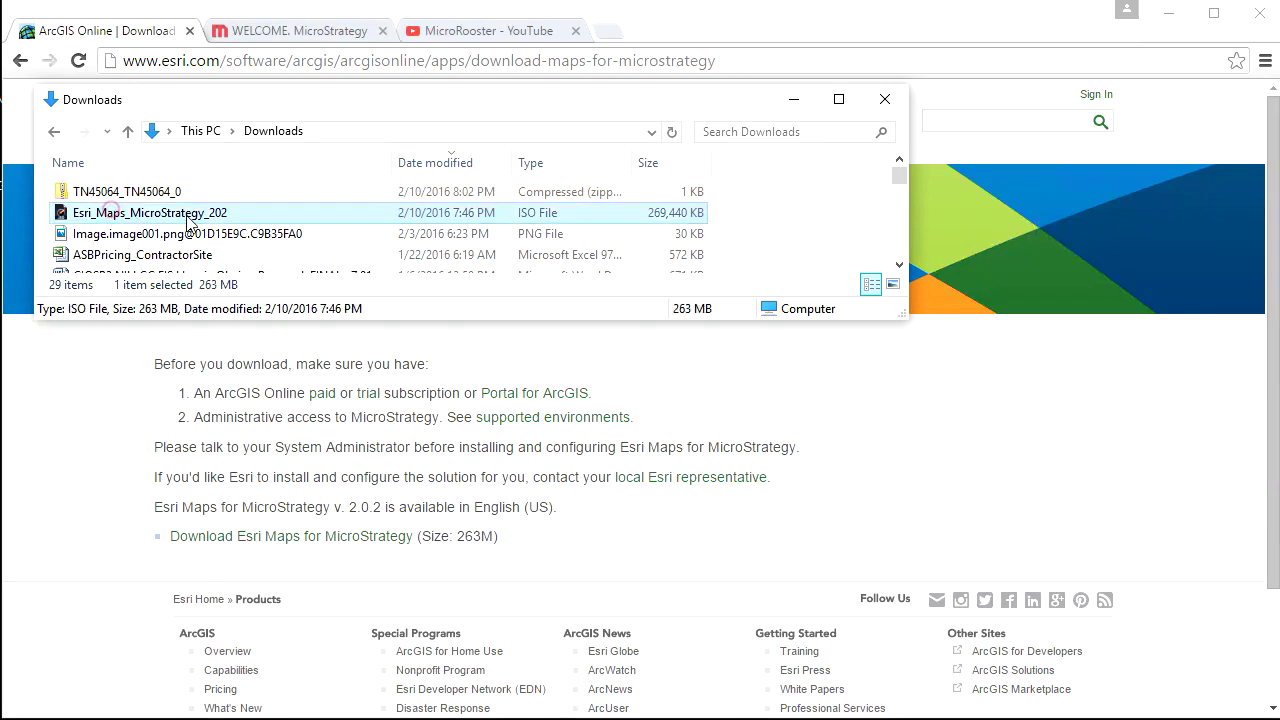
double_click(108, 221)
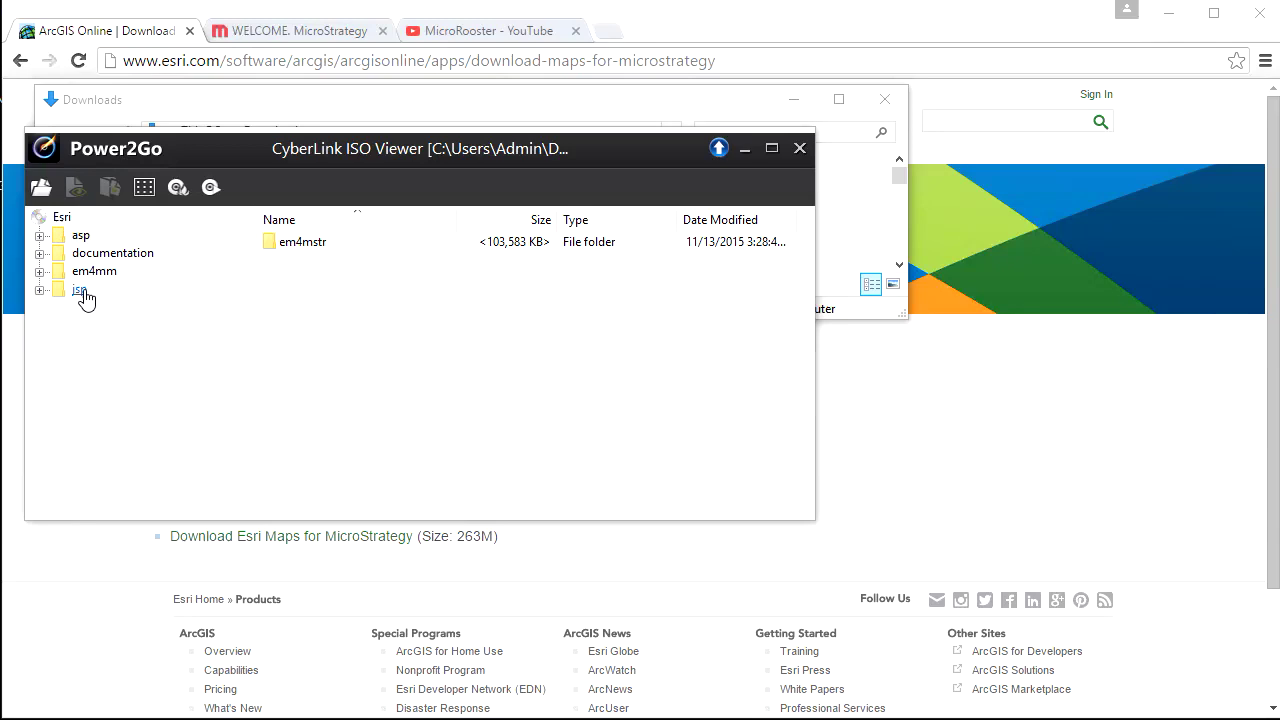
left_click(39, 236)
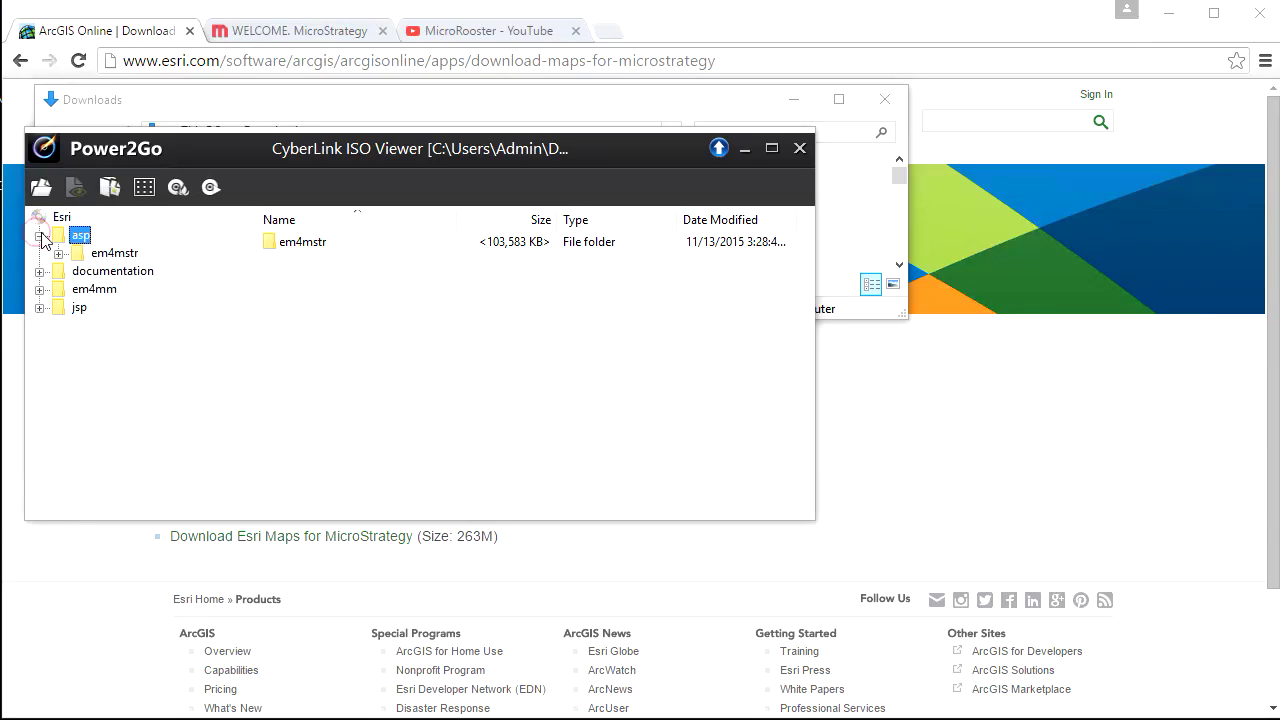
left_click(114, 254)
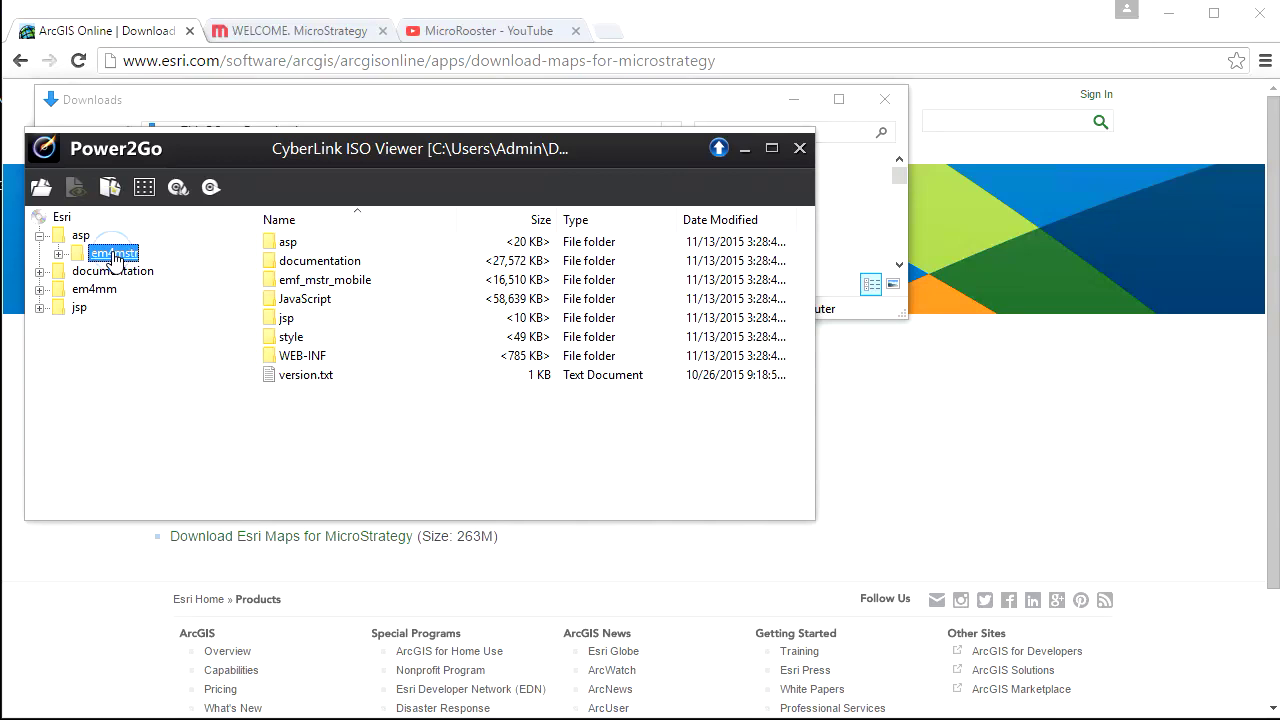
- Extract the em4mstr folder into the MicroStrategy Web ASPx plugins folder
left_click(110, 188)
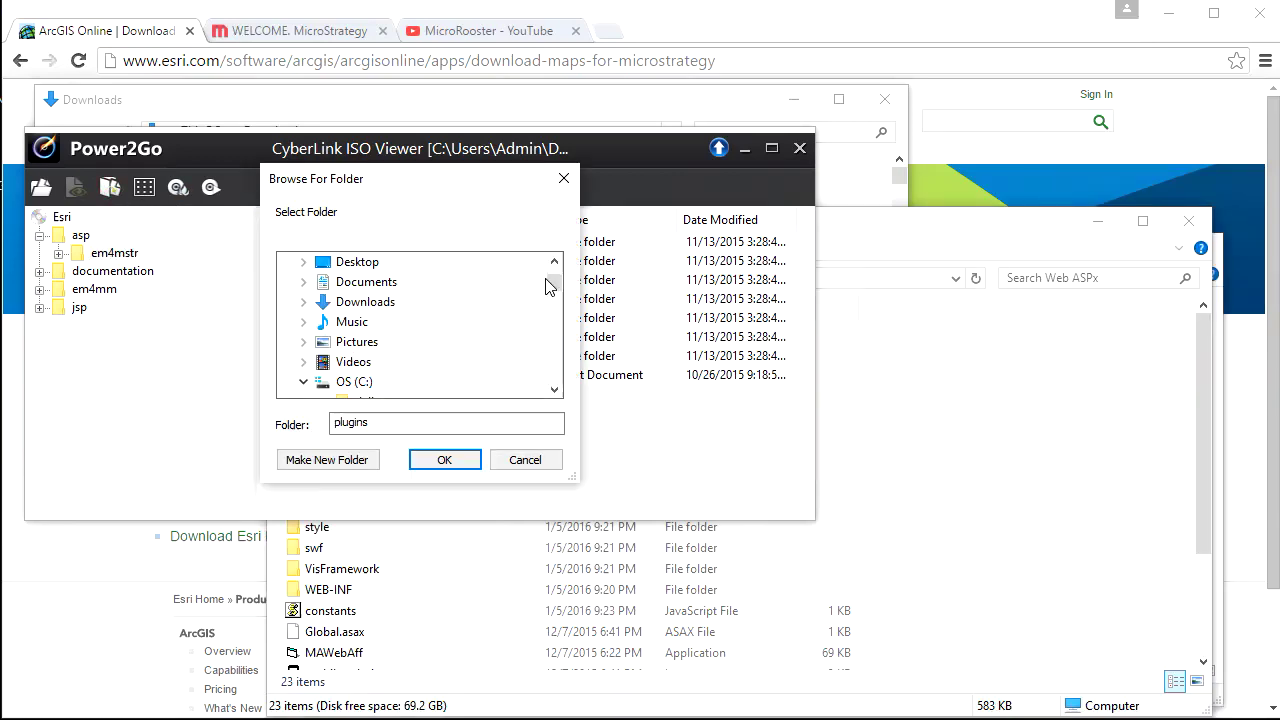
left_click_drag(548, 286, 562, 336)
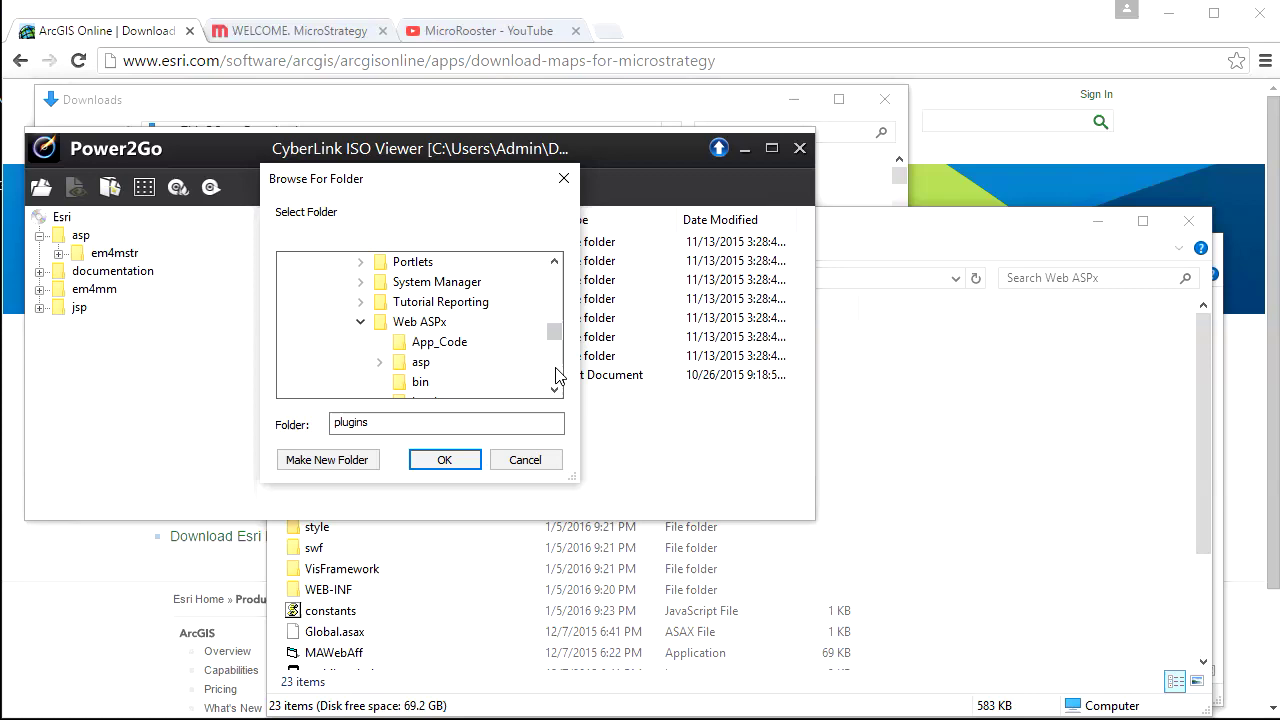
left_click(556, 372)
double_click(430, 362)
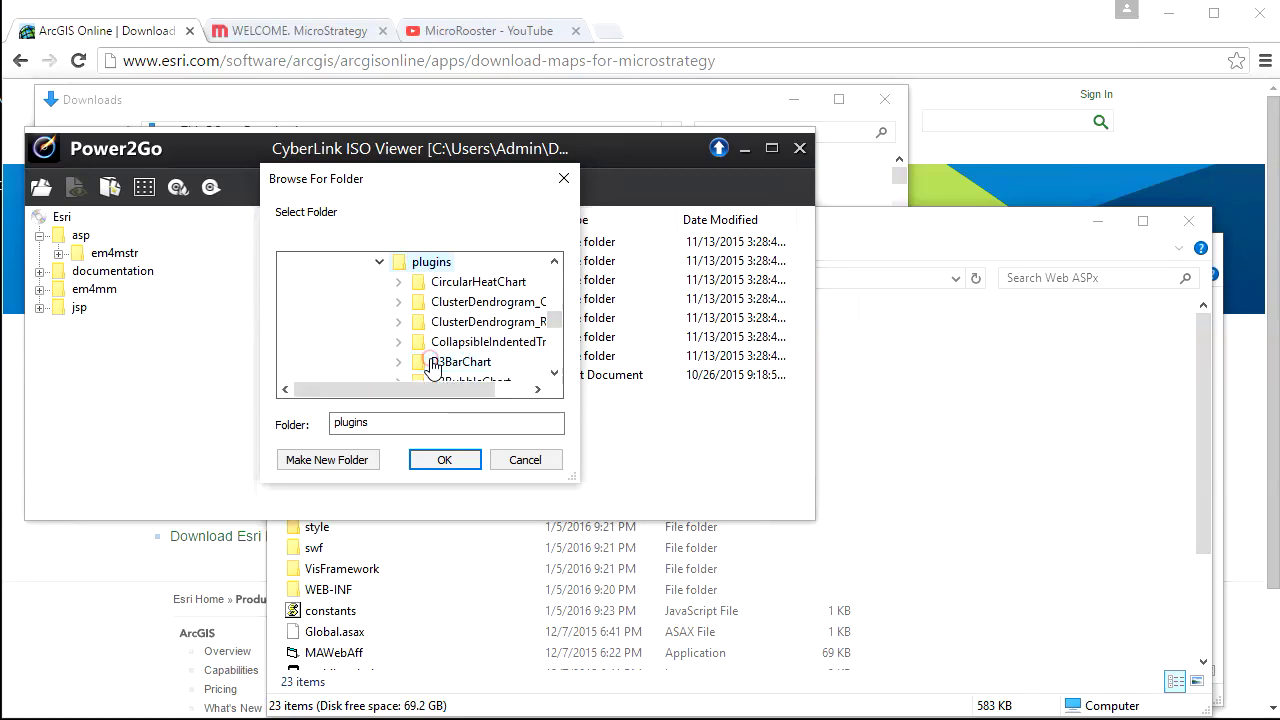
left_click(445, 460)
- Navigate into plugins\em4mstr\WEB-INF\xml\config in File Explorer
left_click(325, 484)
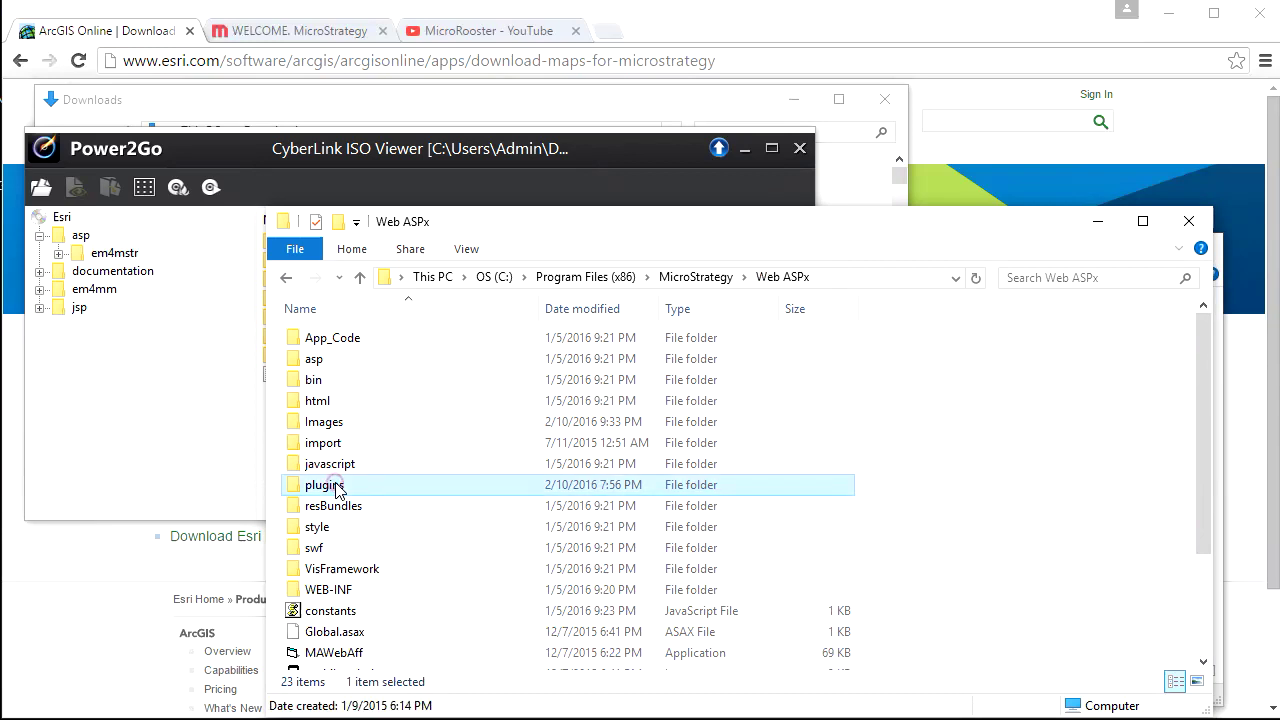
double_click(338, 485)
left_click(338, 485)
scroll(330, 470, "down", 2)
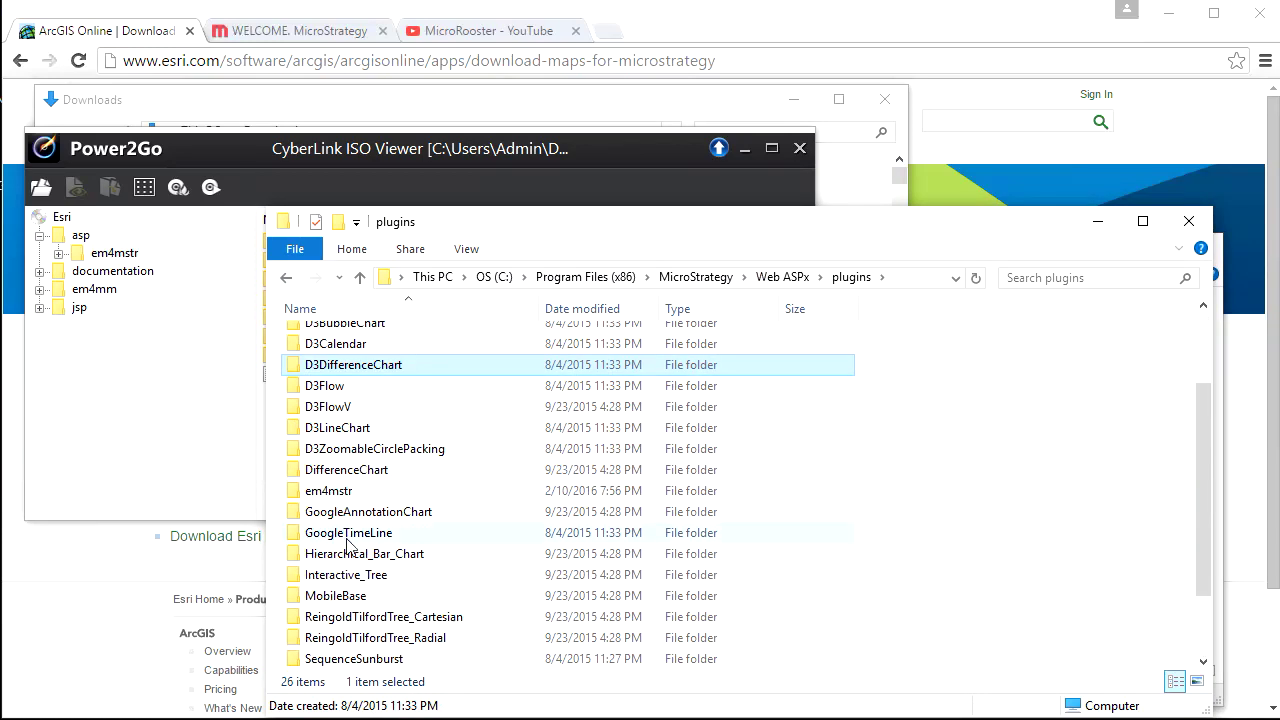
double_click(325, 495)
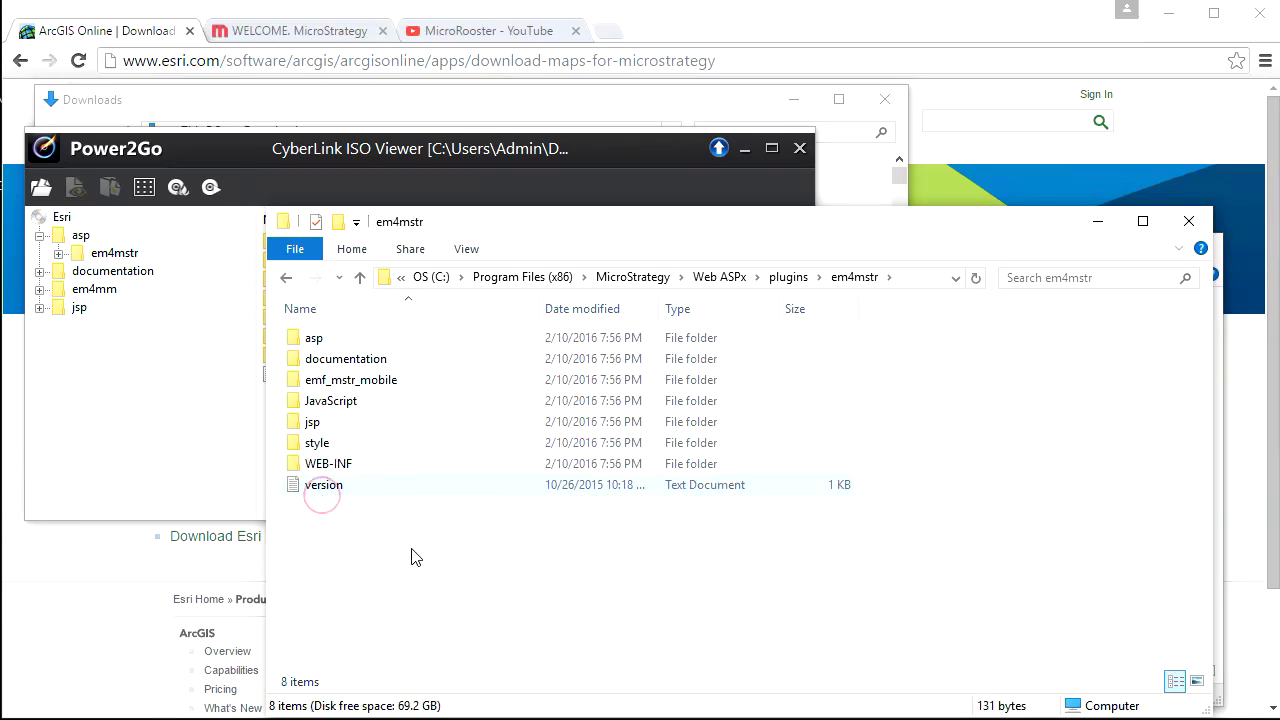
double_click(330, 466)
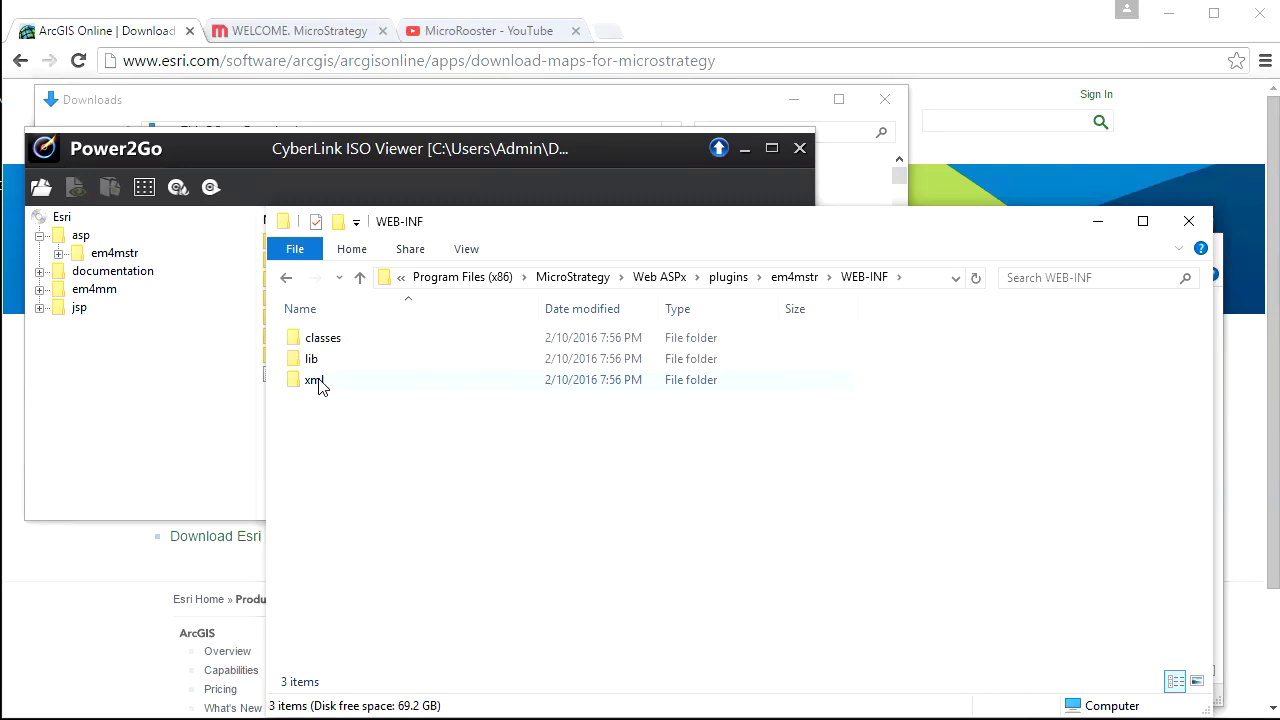
left_click(318, 383)
double_click(318, 383)
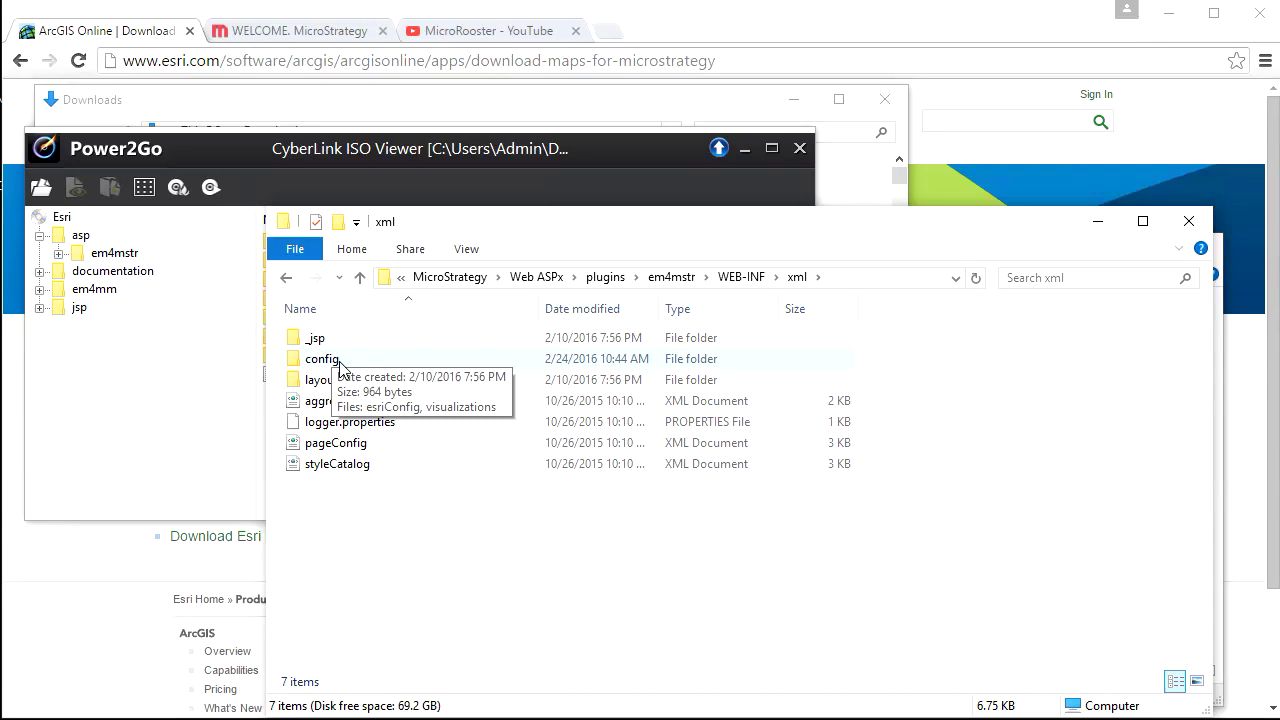
double_click(324, 360)
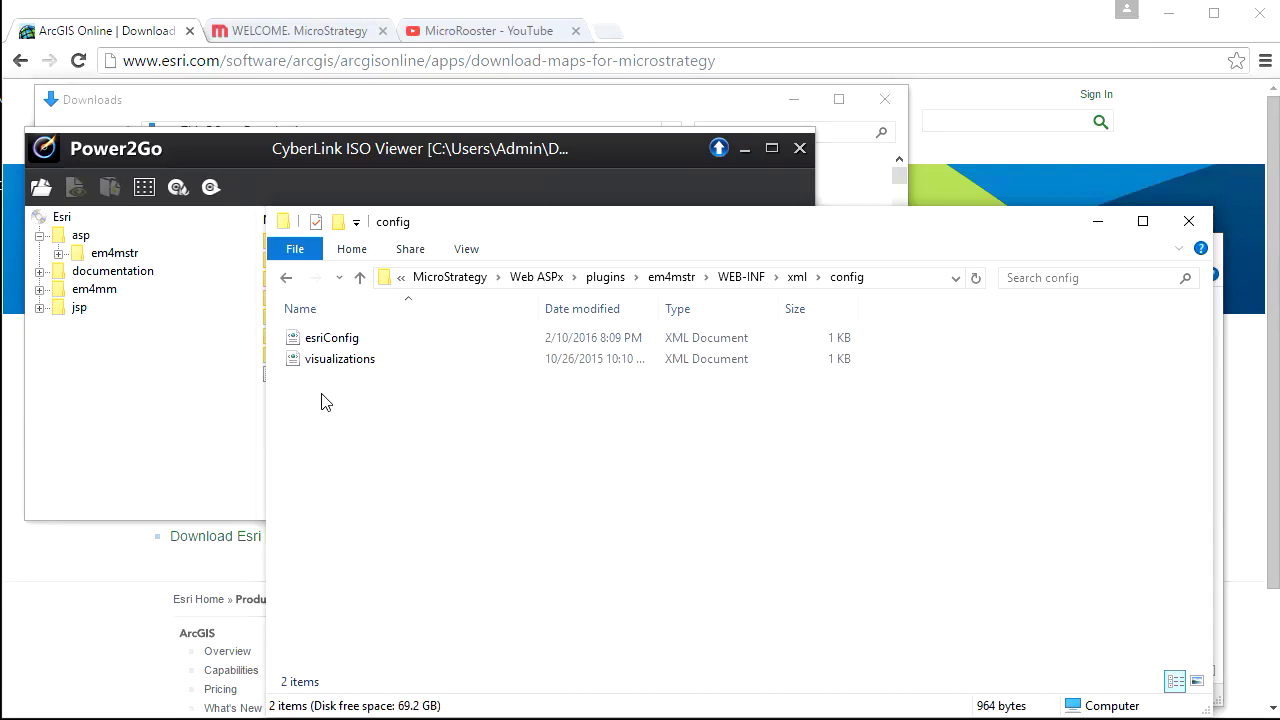
- Open esriConfig in Notepad and select its key value line
double_click(313, 340)
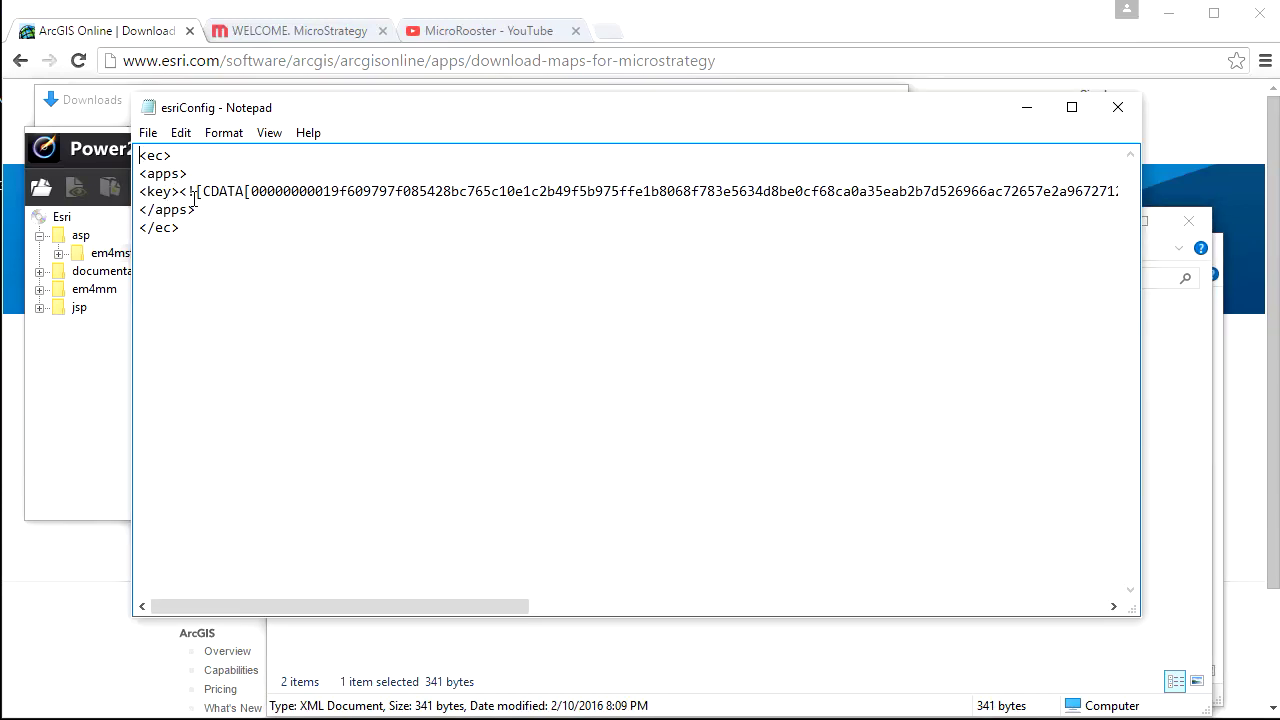
left_click_drag(250, 190, 1055, 196)
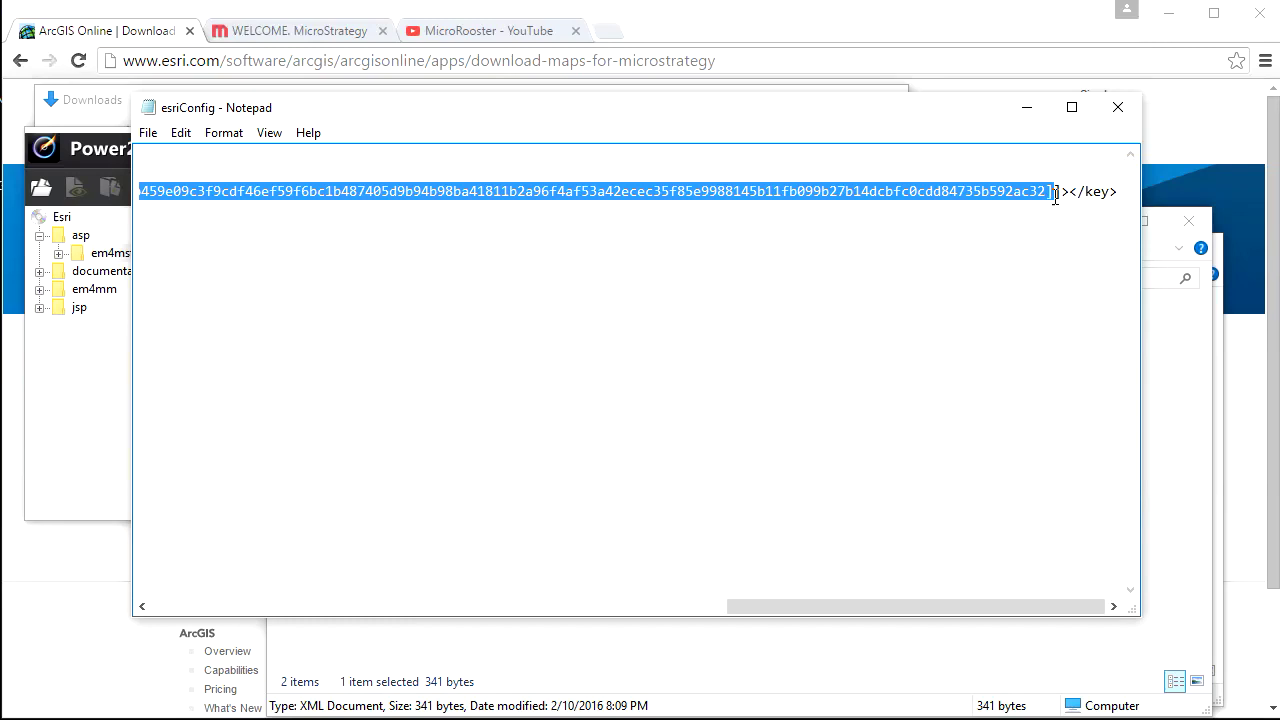
left_click(1013, 236)
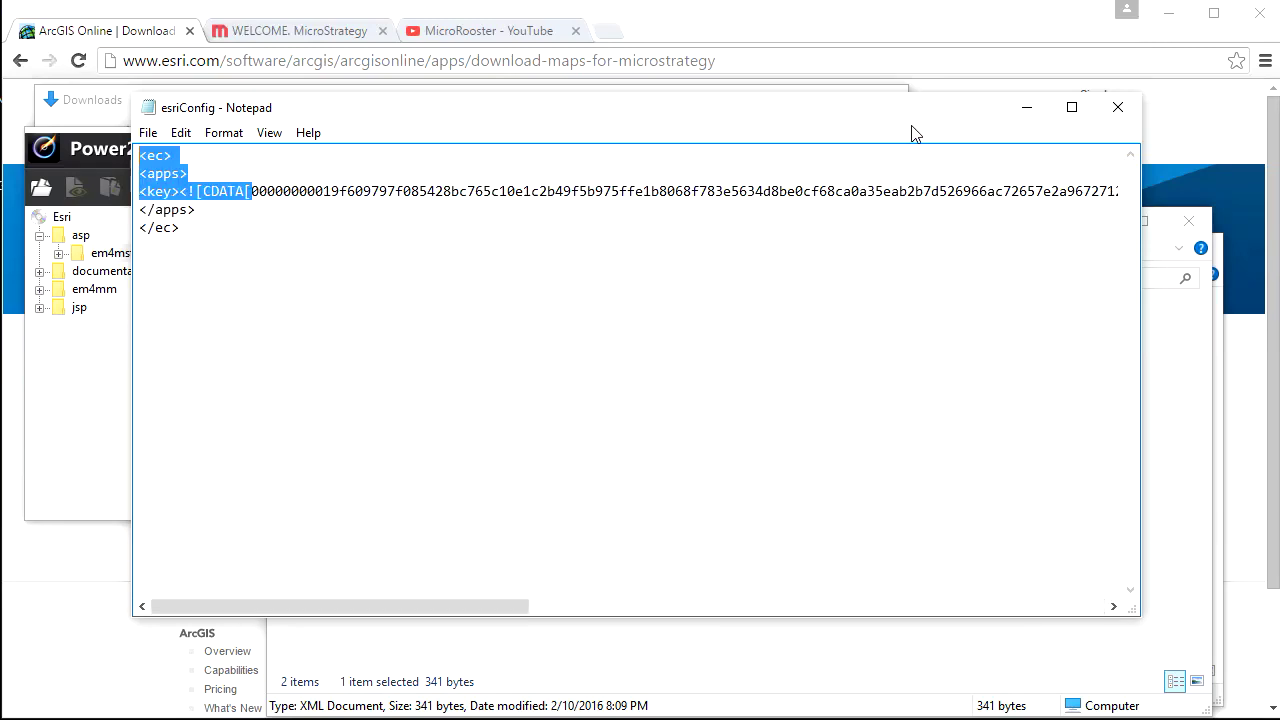
- Create a new text document named esriConfig in the config folder and paste the XML key template
left_click(1118, 107)
left_click(340, 423)
right_click(340, 421)
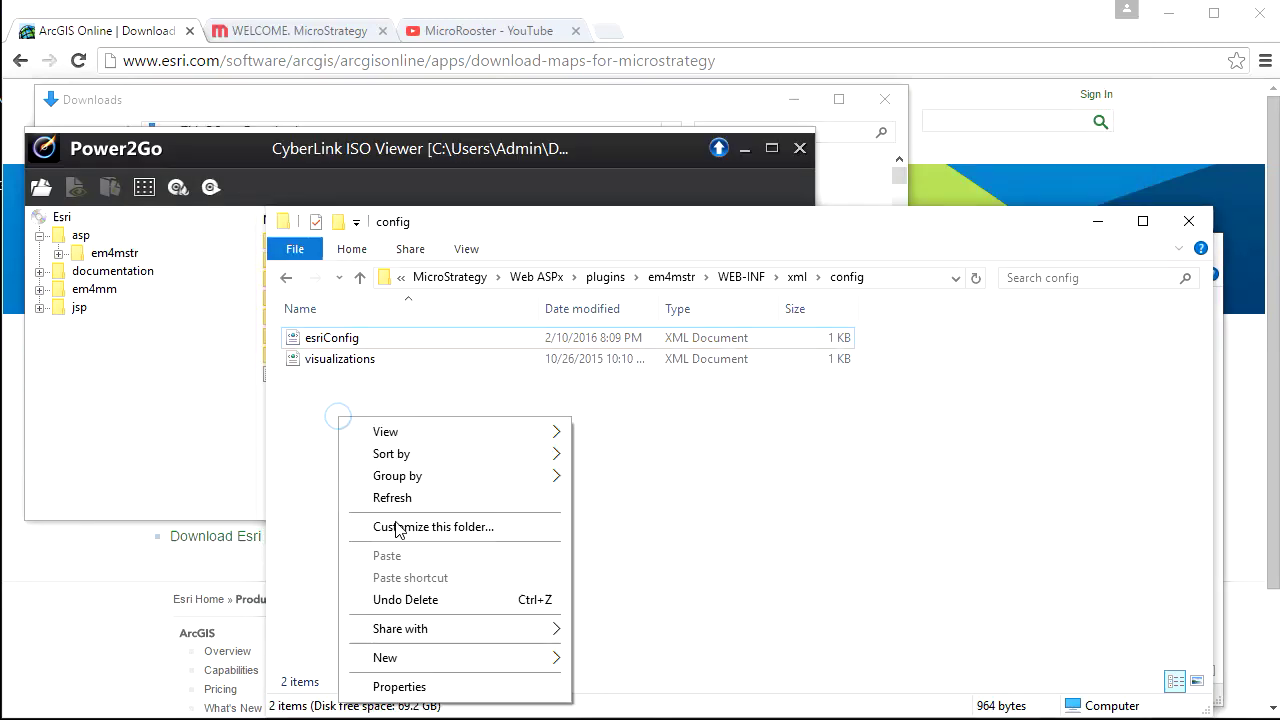
mouse_move(488, 667)
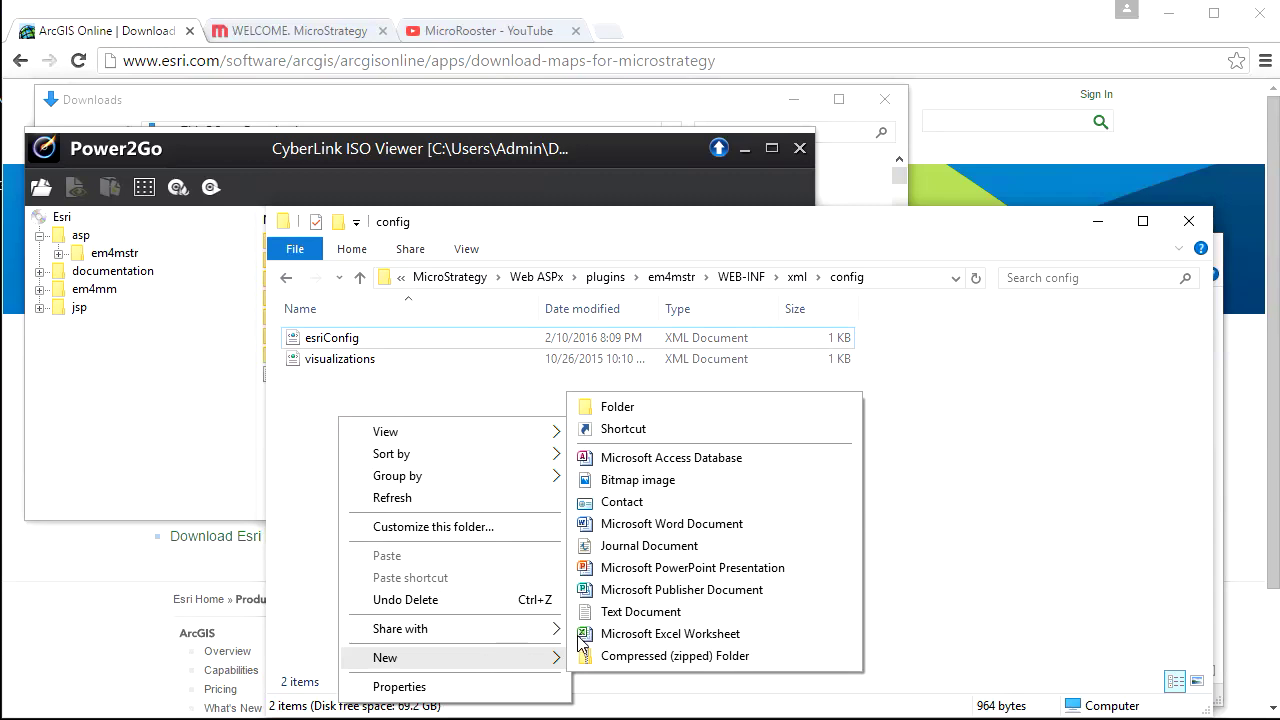
left_click(622, 611)
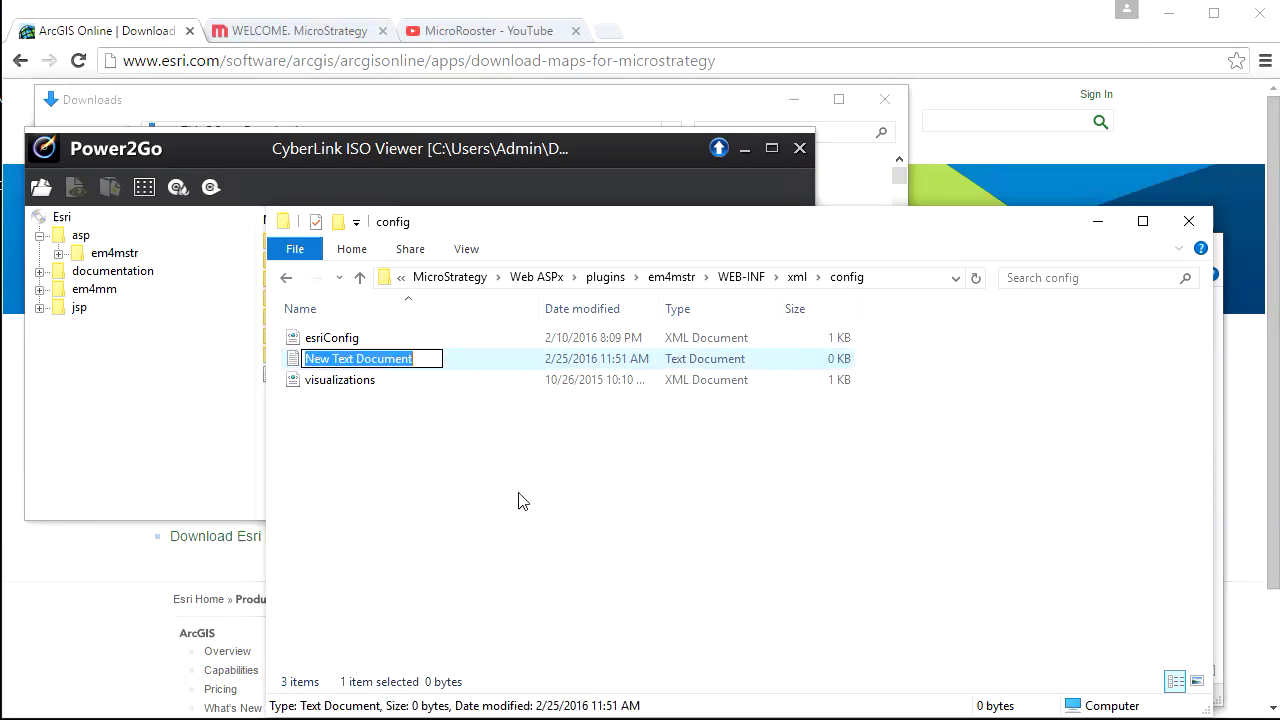
type("esri")
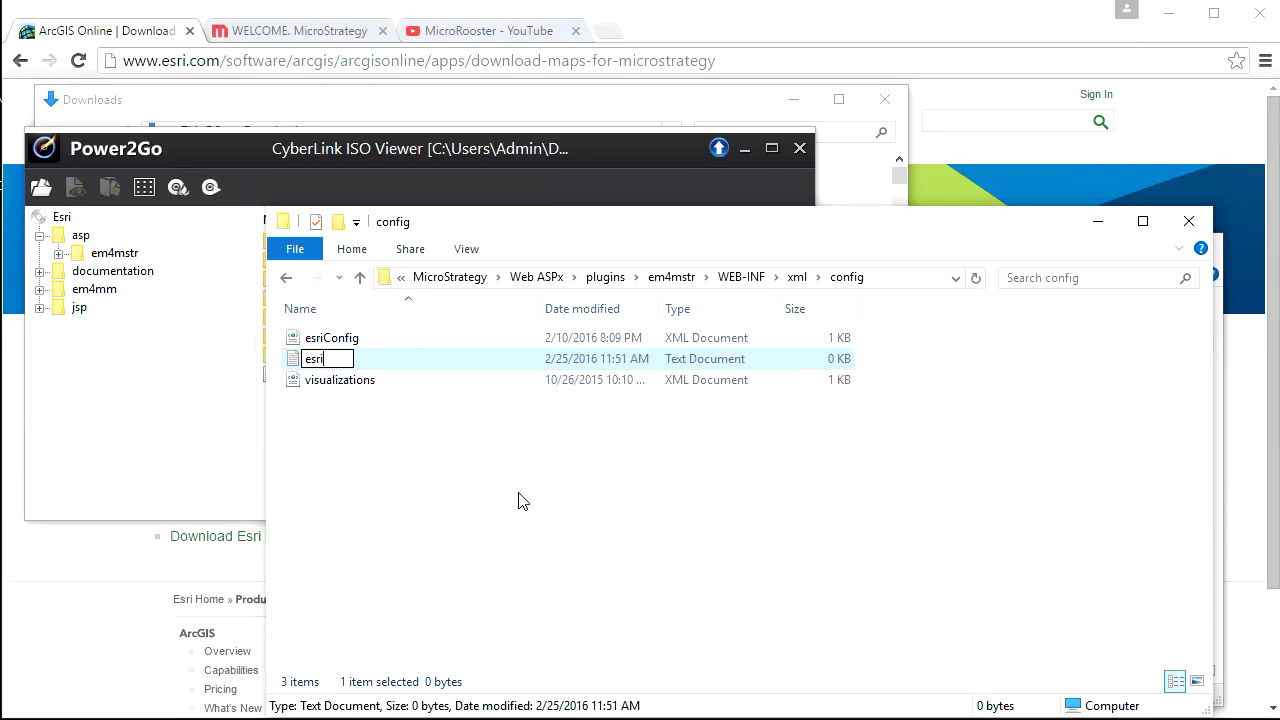
type("Config")
left_click(518, 497)
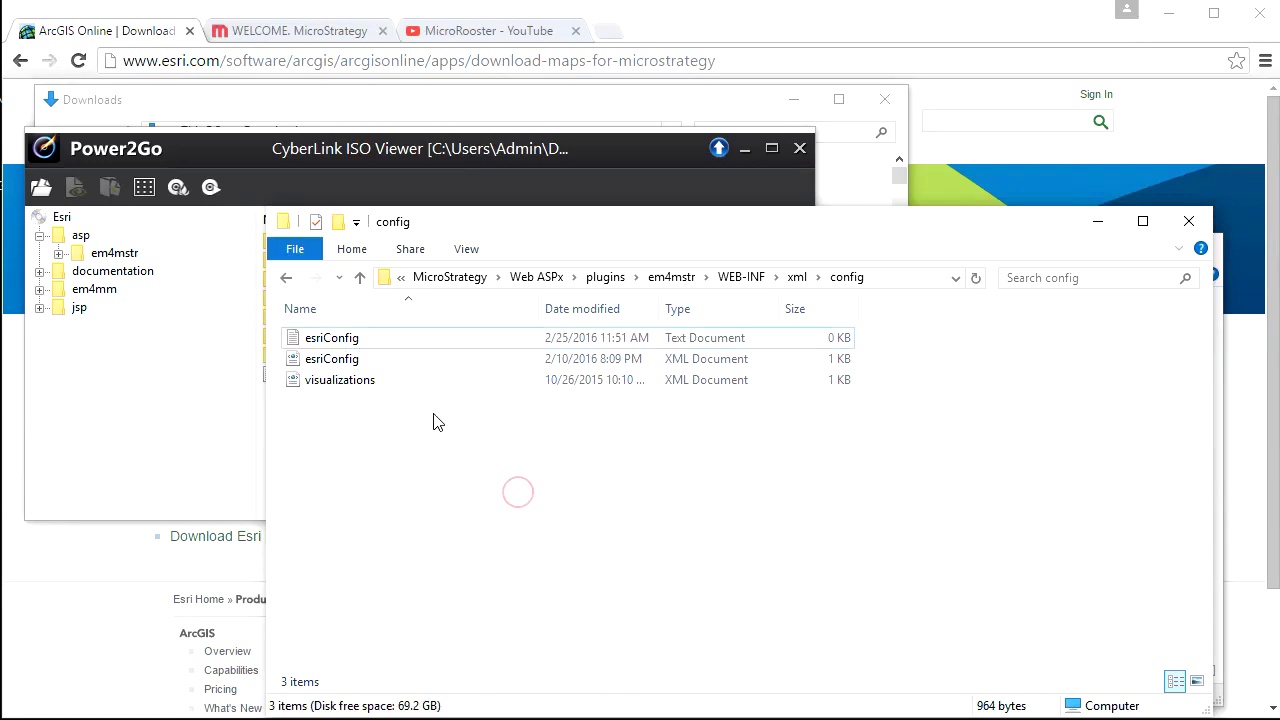
left_click(336, 334)
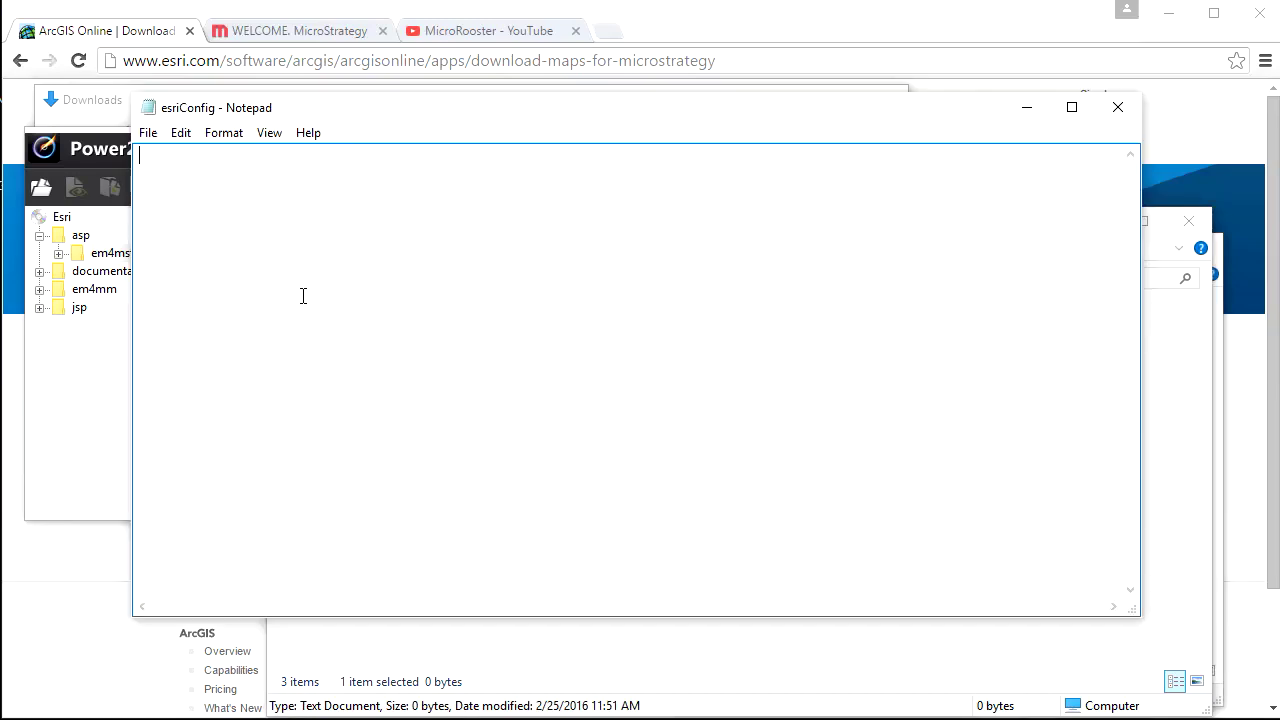
type("<ec> <apps> <key><![CDATA[")
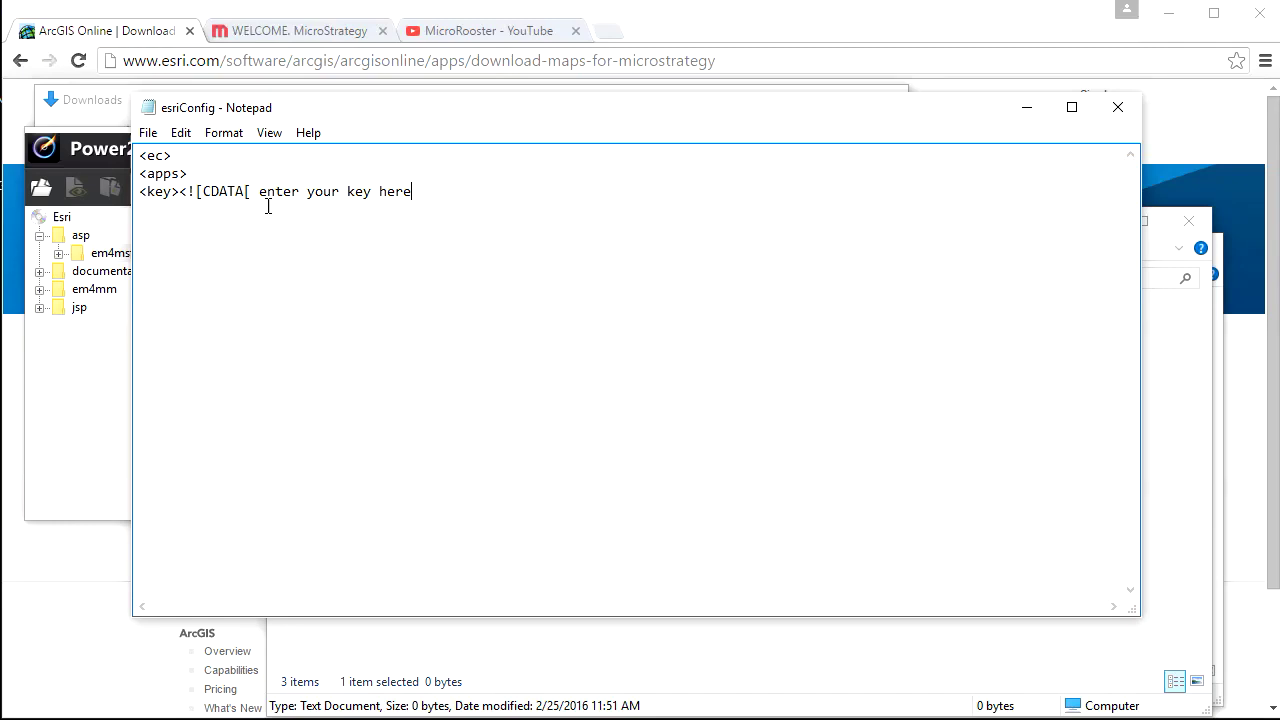
- Save the file as esriConfig.xml using the All Files type
key("ctrl+s")
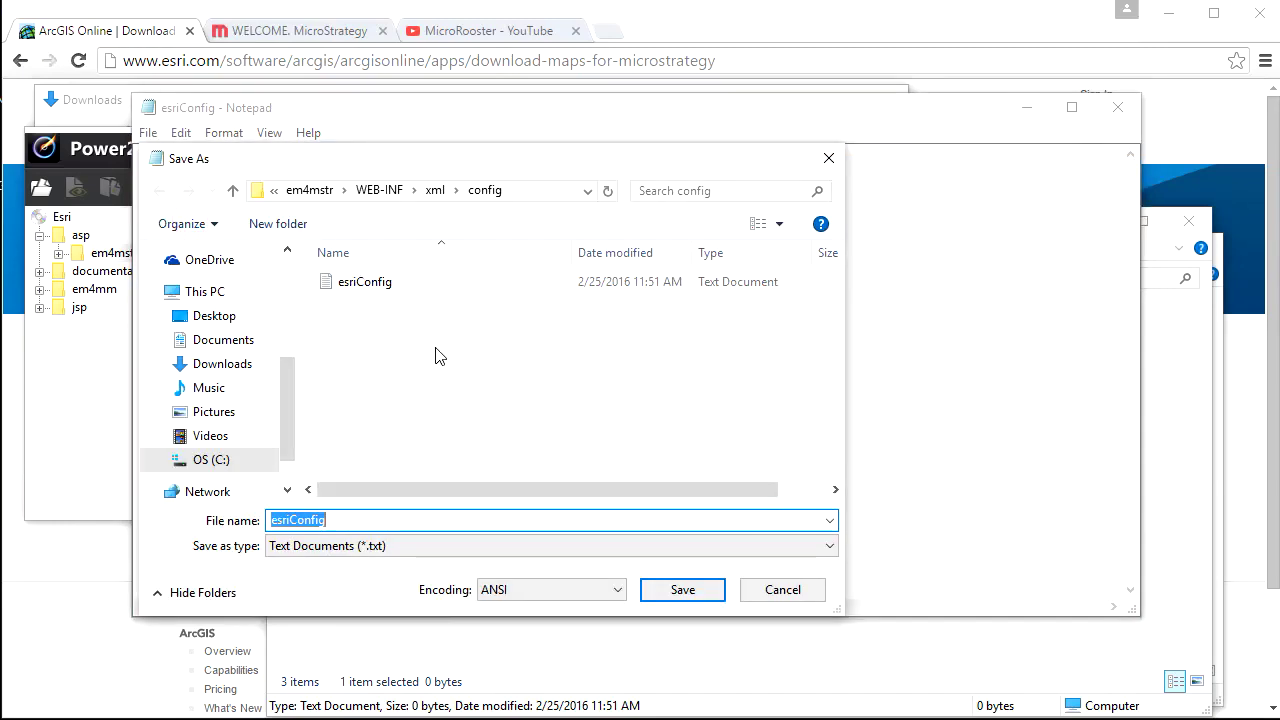
left_click(378, 548)
left_click(322, 578)
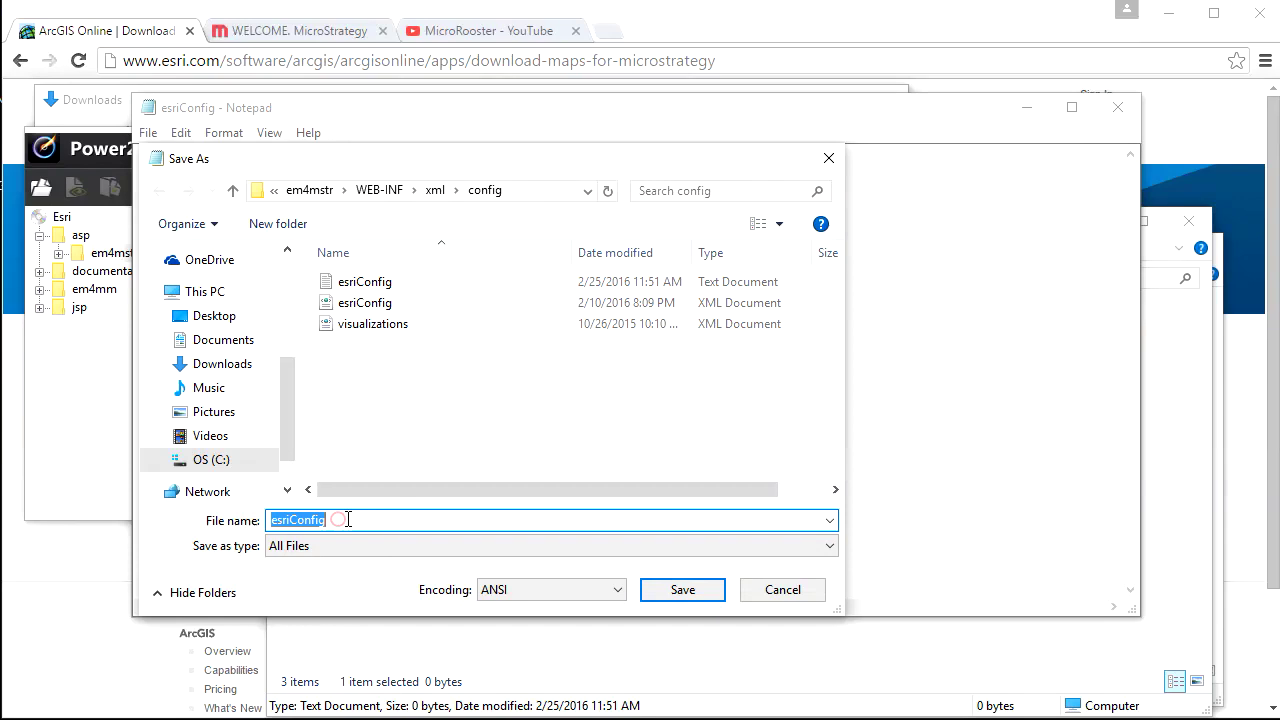
left_click(348, 519)
type(".")
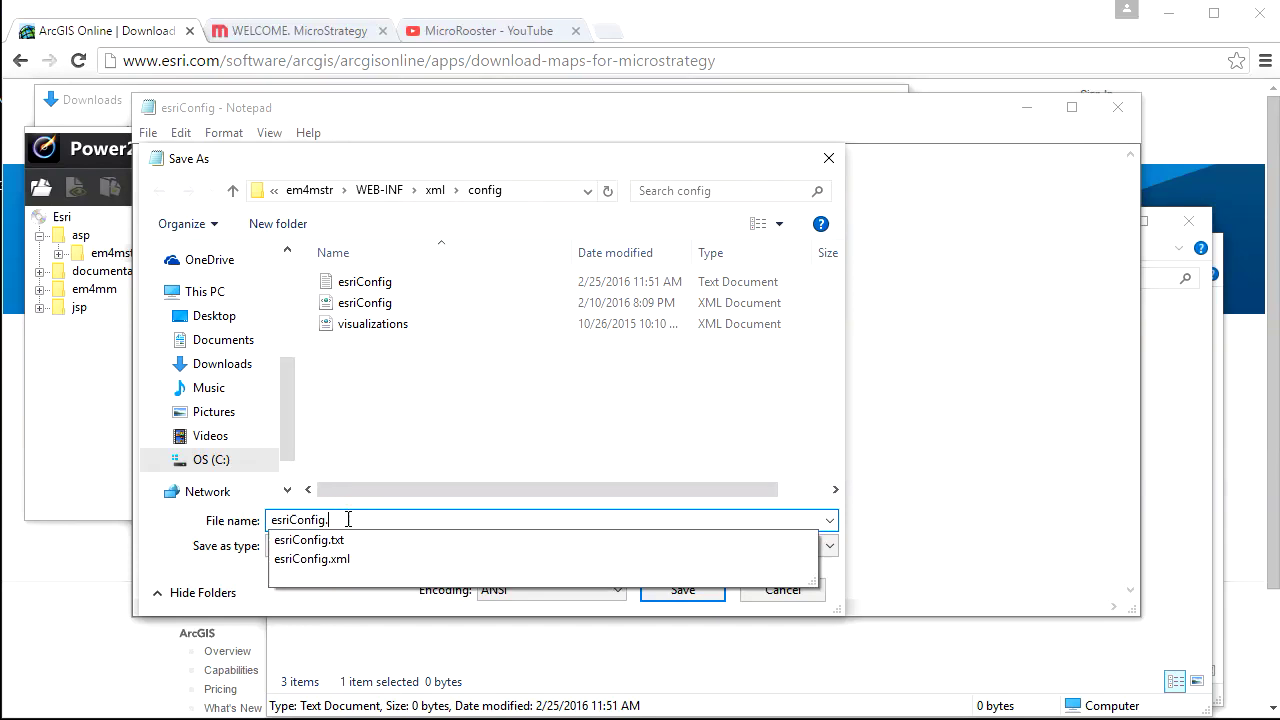
type("xml")
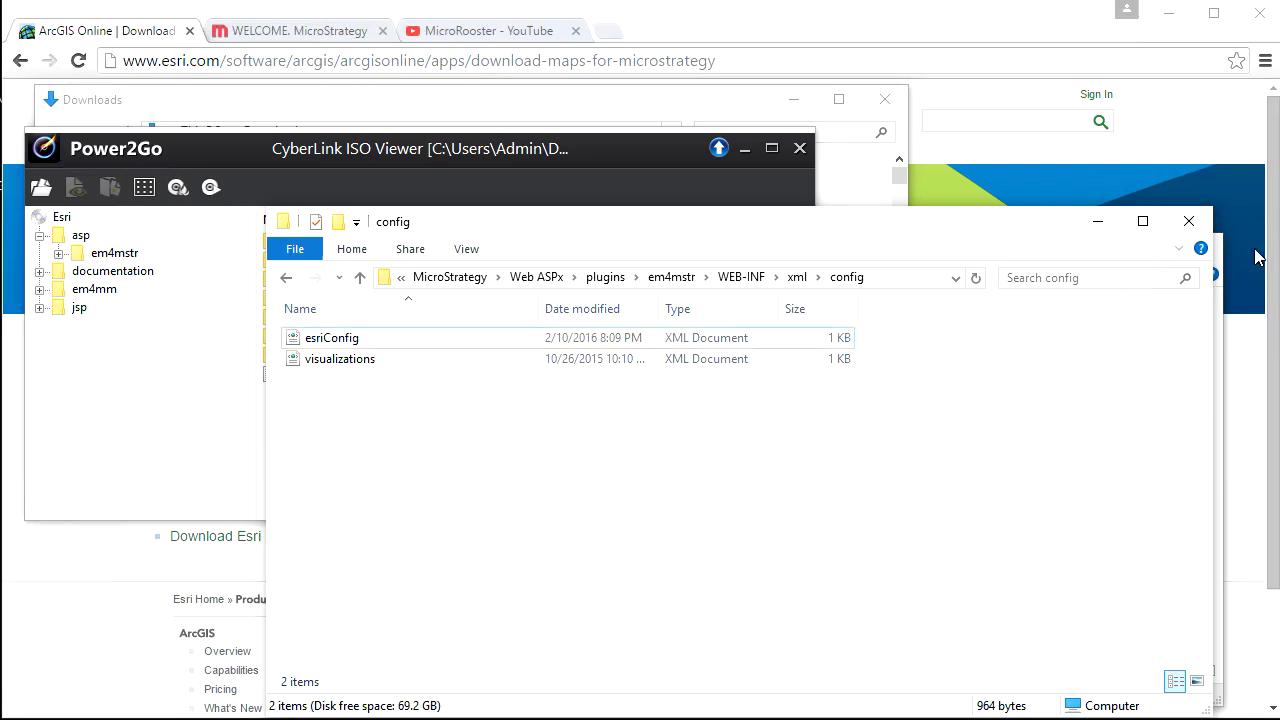
- Close the config folder and Power2Go viewer, then review and minimize the Plant Data for DOE Dash workbook
left_click(1193, 226)
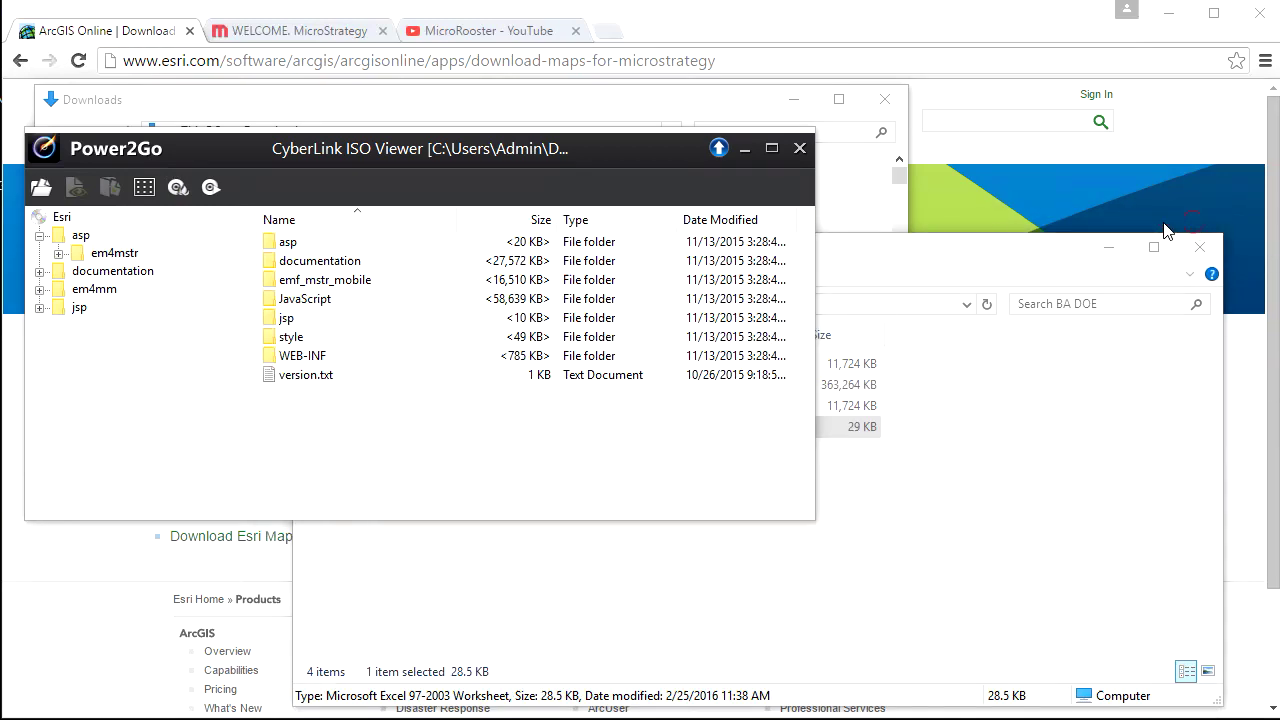
left_click(800, 148)
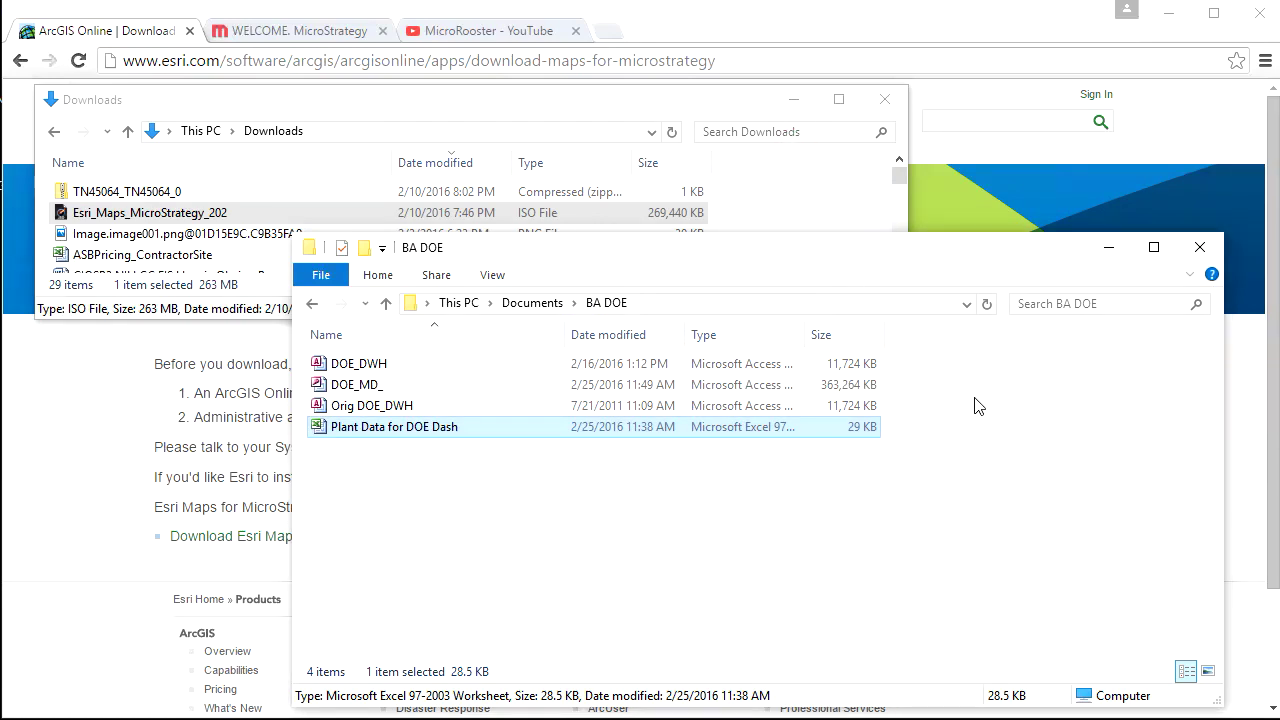
left_click(114, 207)
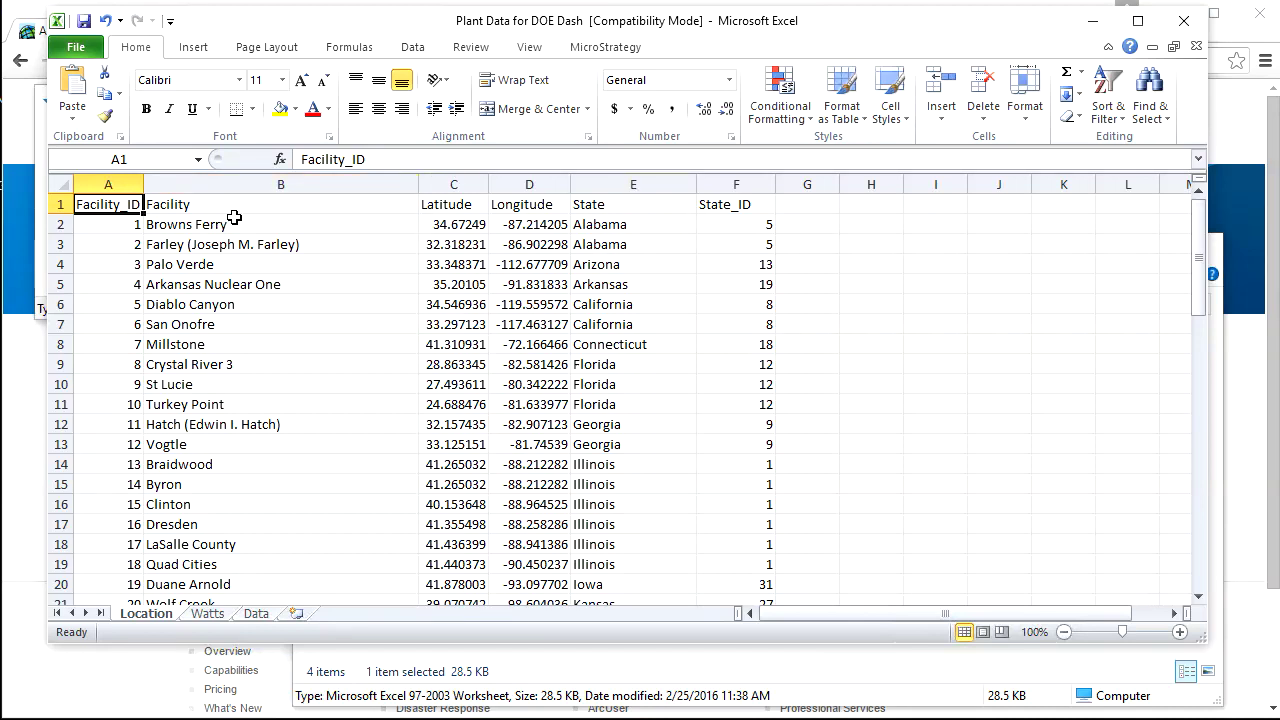
left_click(1092, 21)
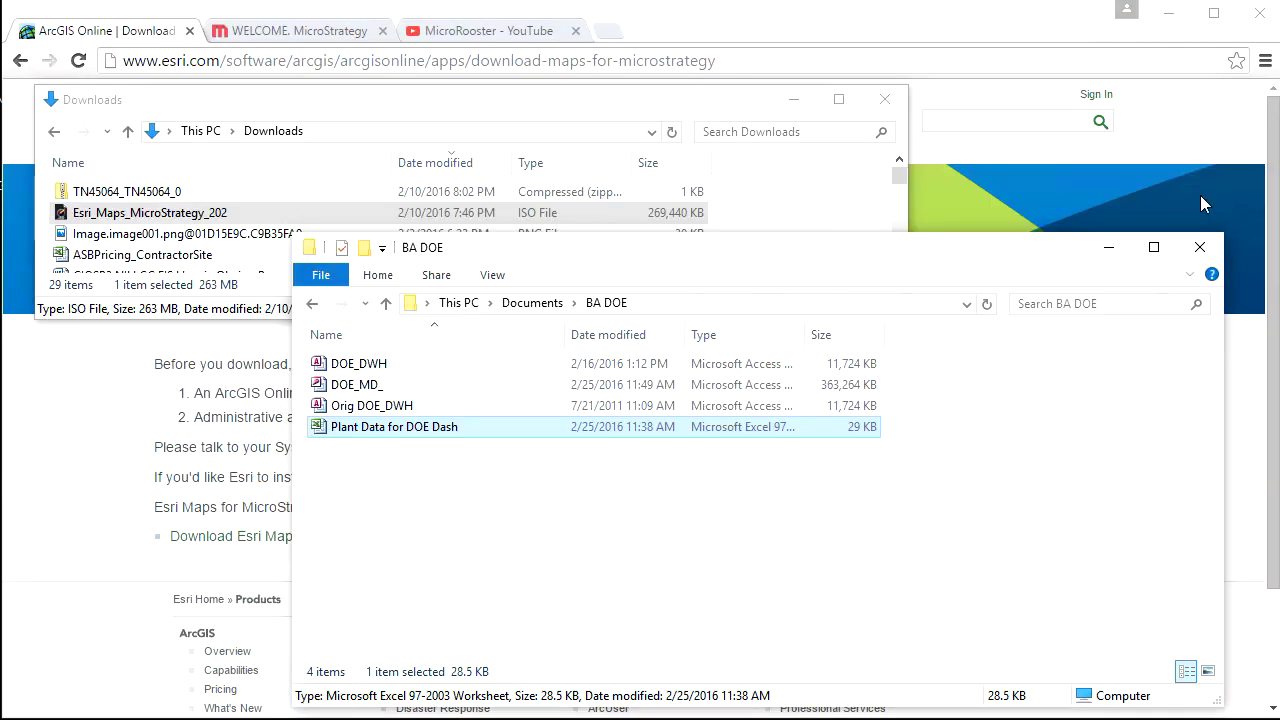
- Minimize the BA DOE folder and bring up Developer's Dashboard\Map folder, selecting the Energy Map report
left_click(1108, 247)
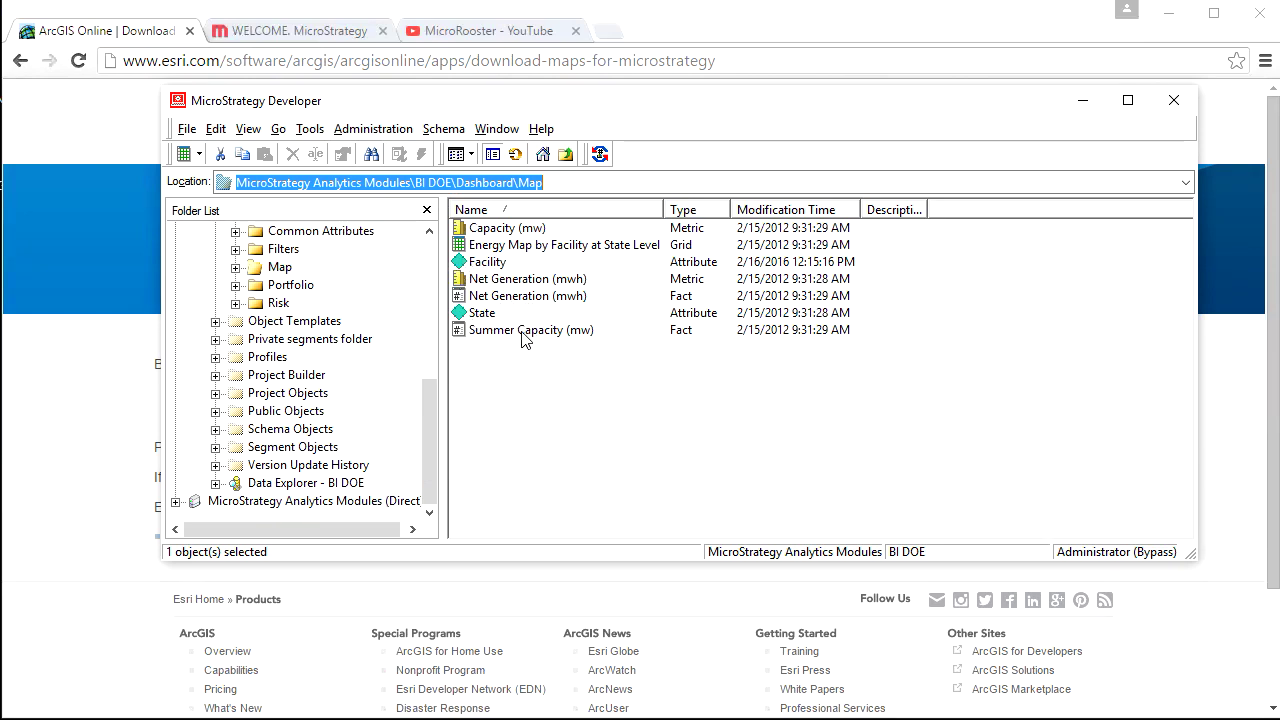
key("Tab")
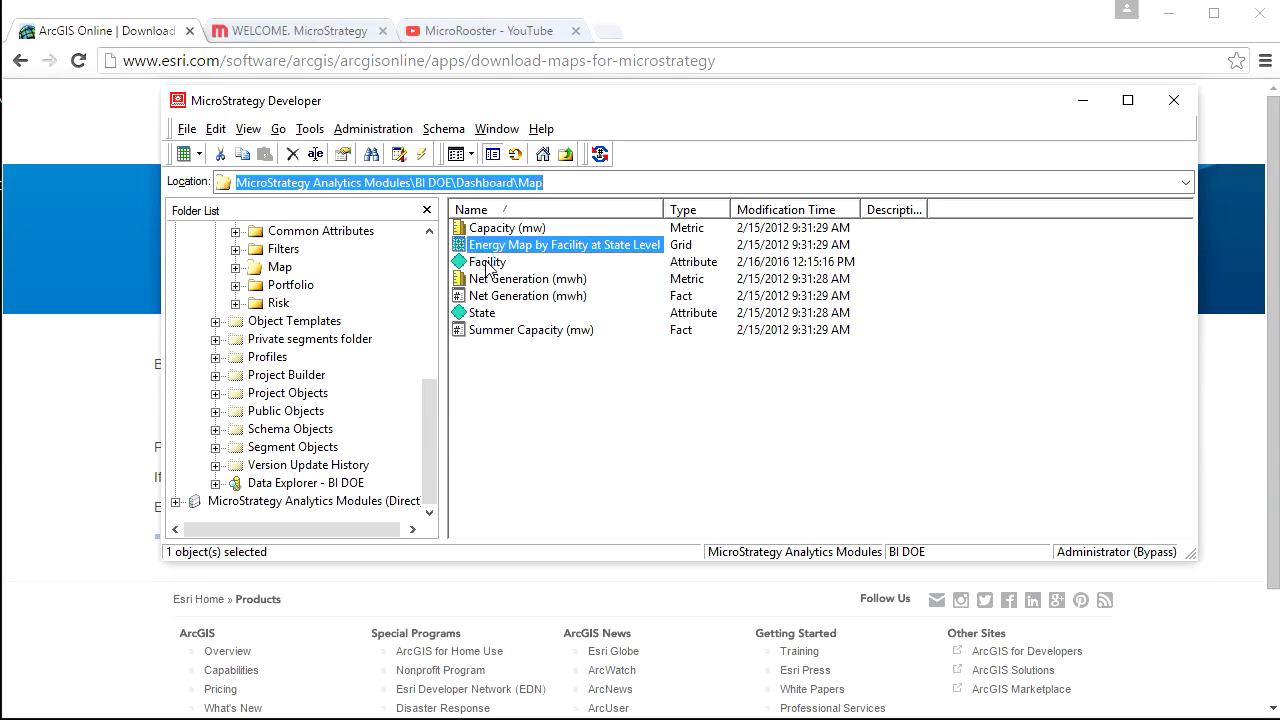
right_click(487, 263)
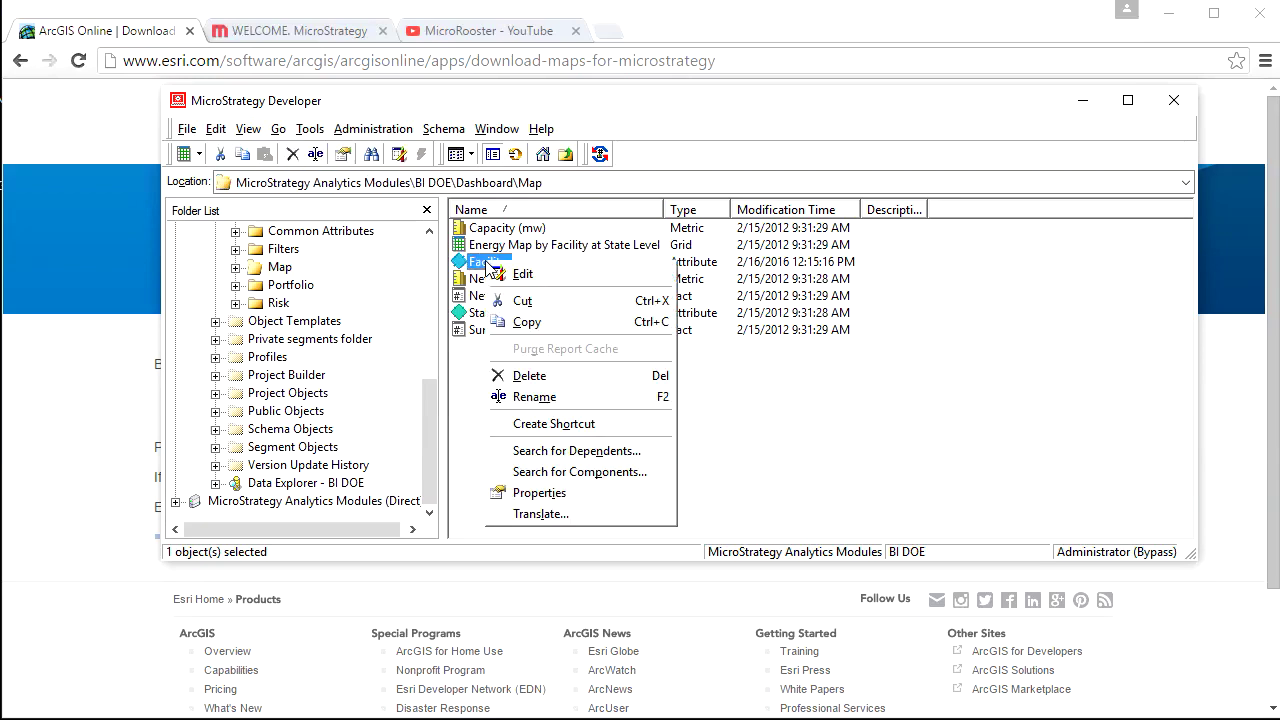
left_click(545, 283)
key("Return")
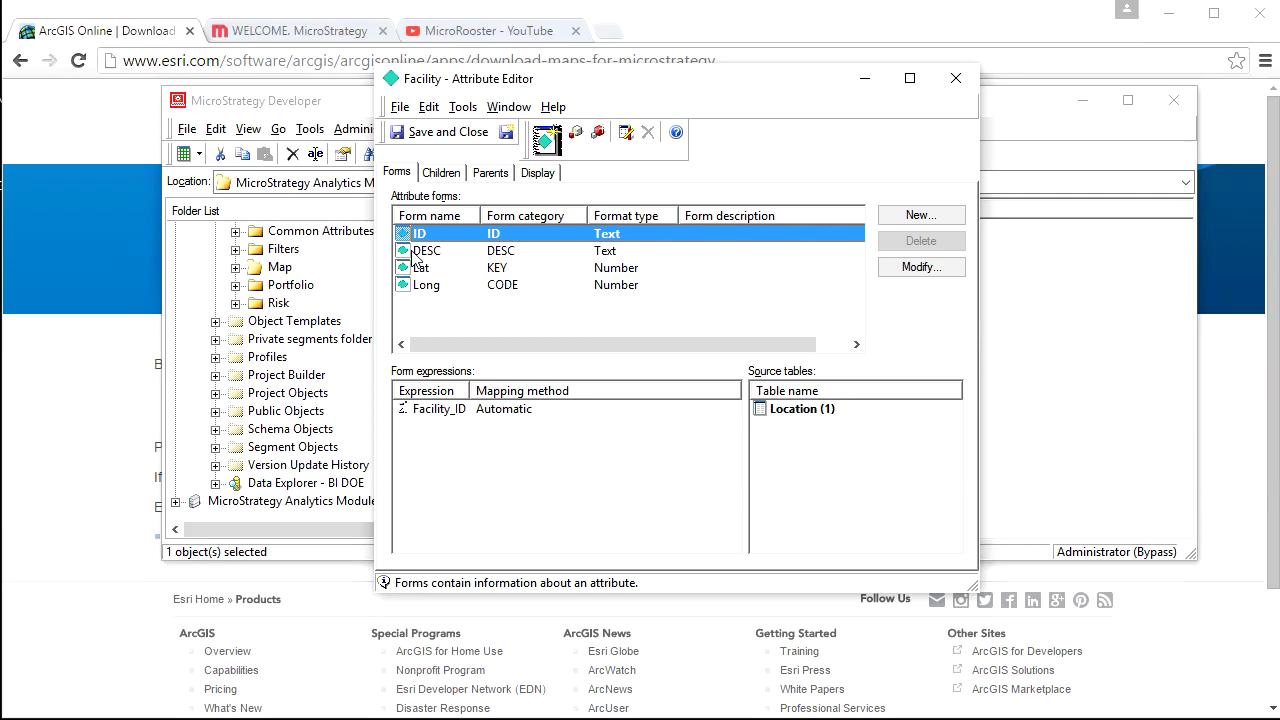
left_click(414, 255)
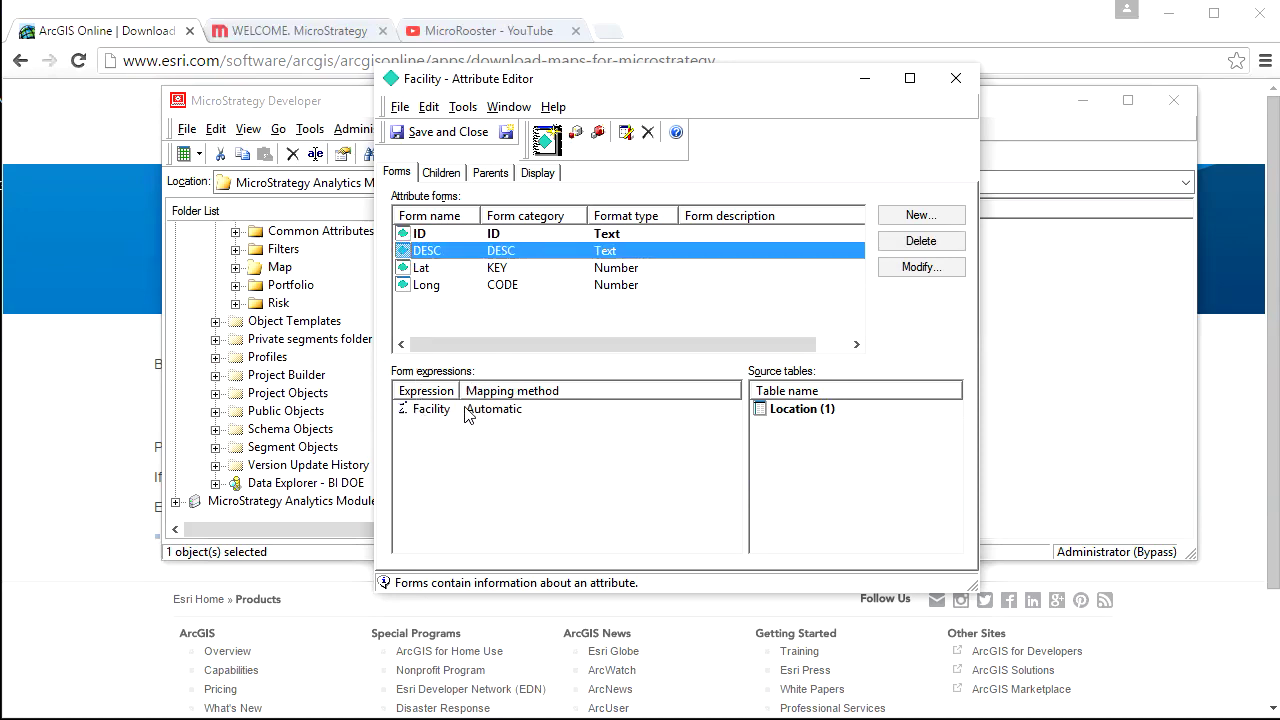
left_click(419, 268)
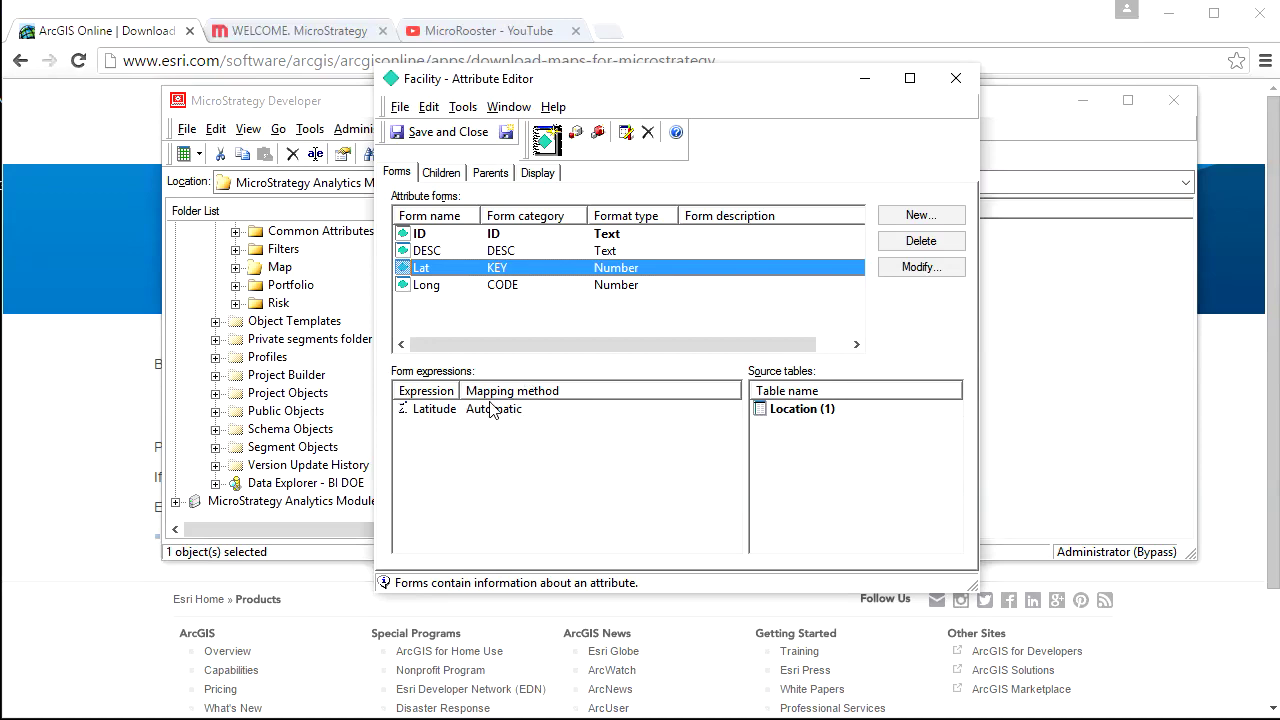
double_click(424, 270)
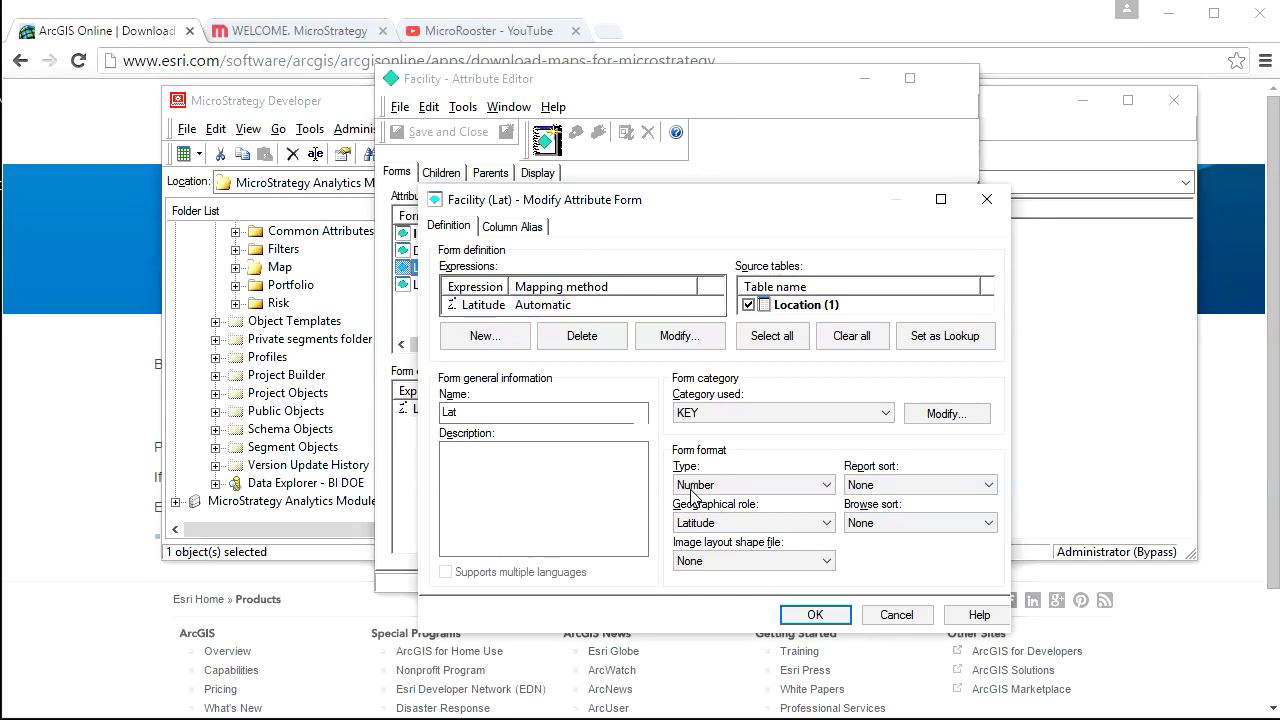
left_click(763, 523)
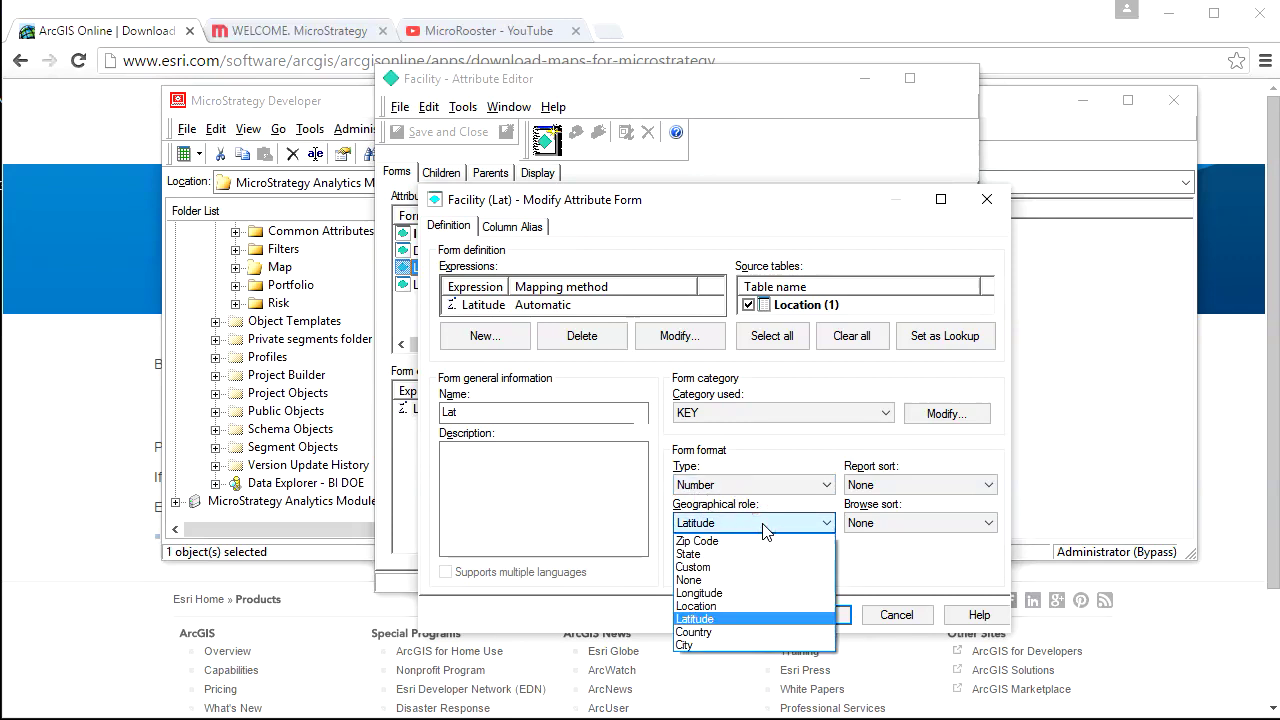
left_click(763, 523)
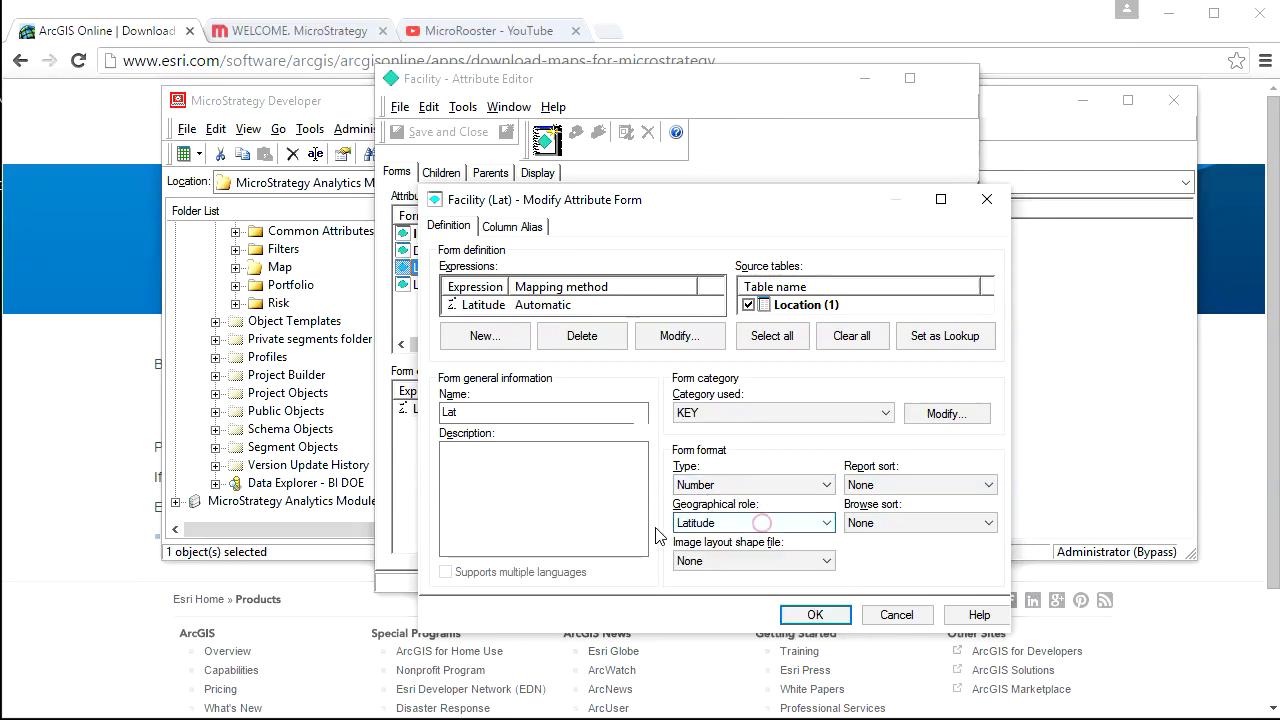
left_click(712, 528)
left_click(712, 523)
left_click(897, 614)
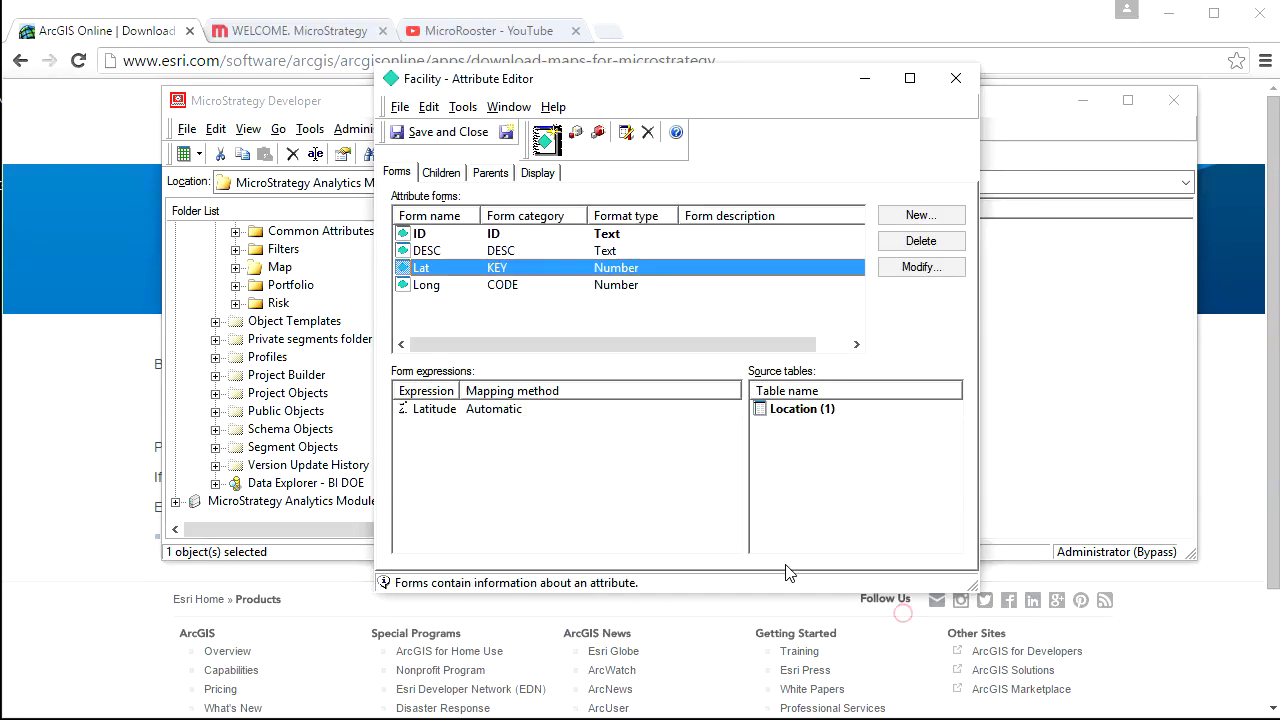
left_click(425, 285)
left_click(912, 268)
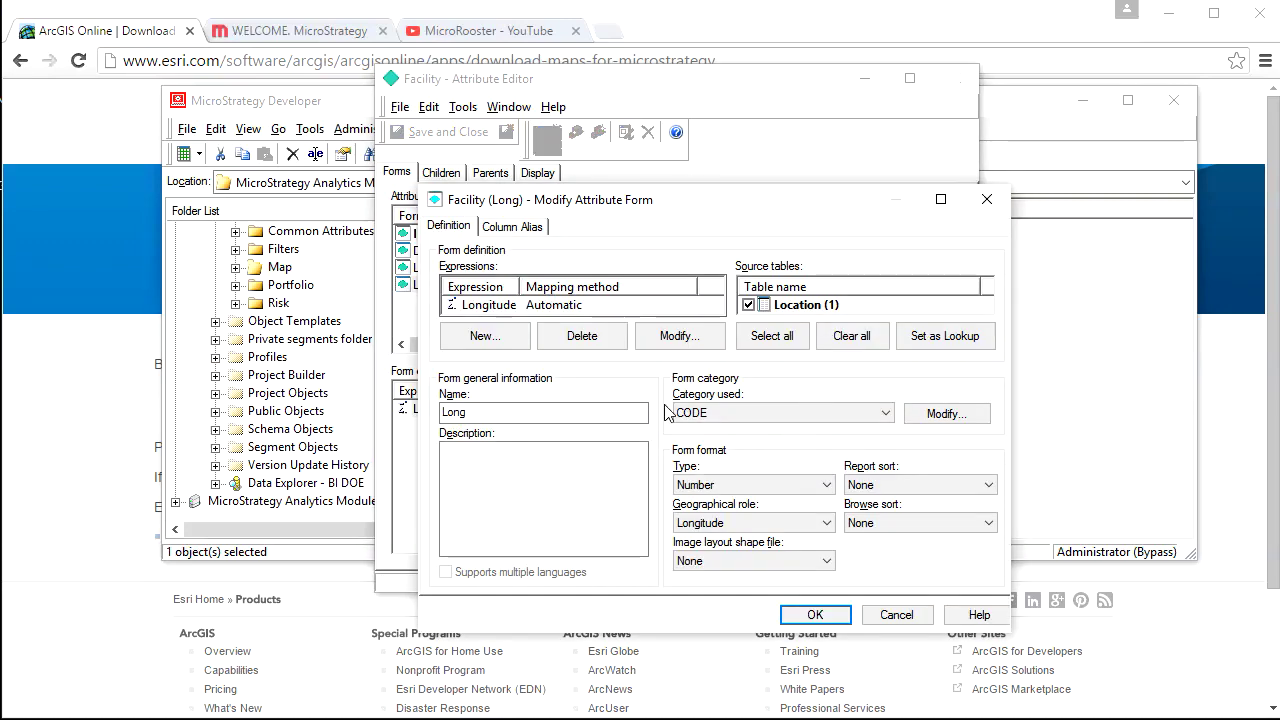
left_click(766, 412)
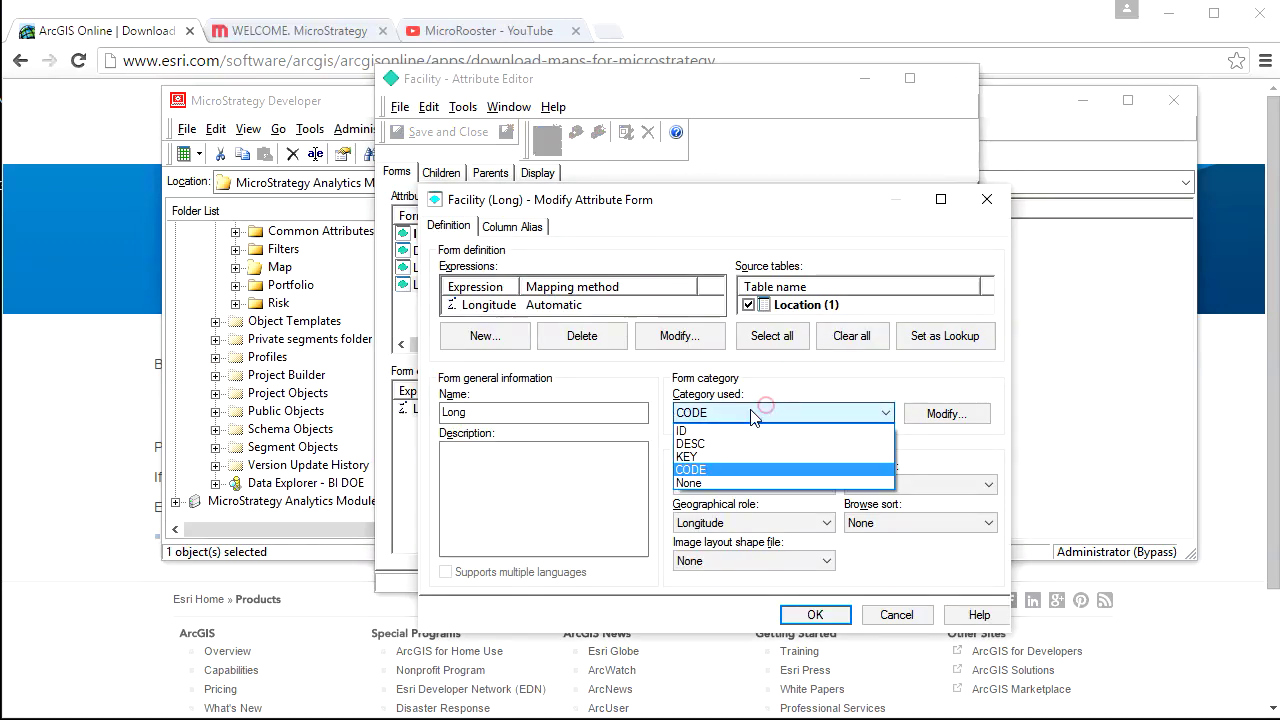
left_click(740, 469)
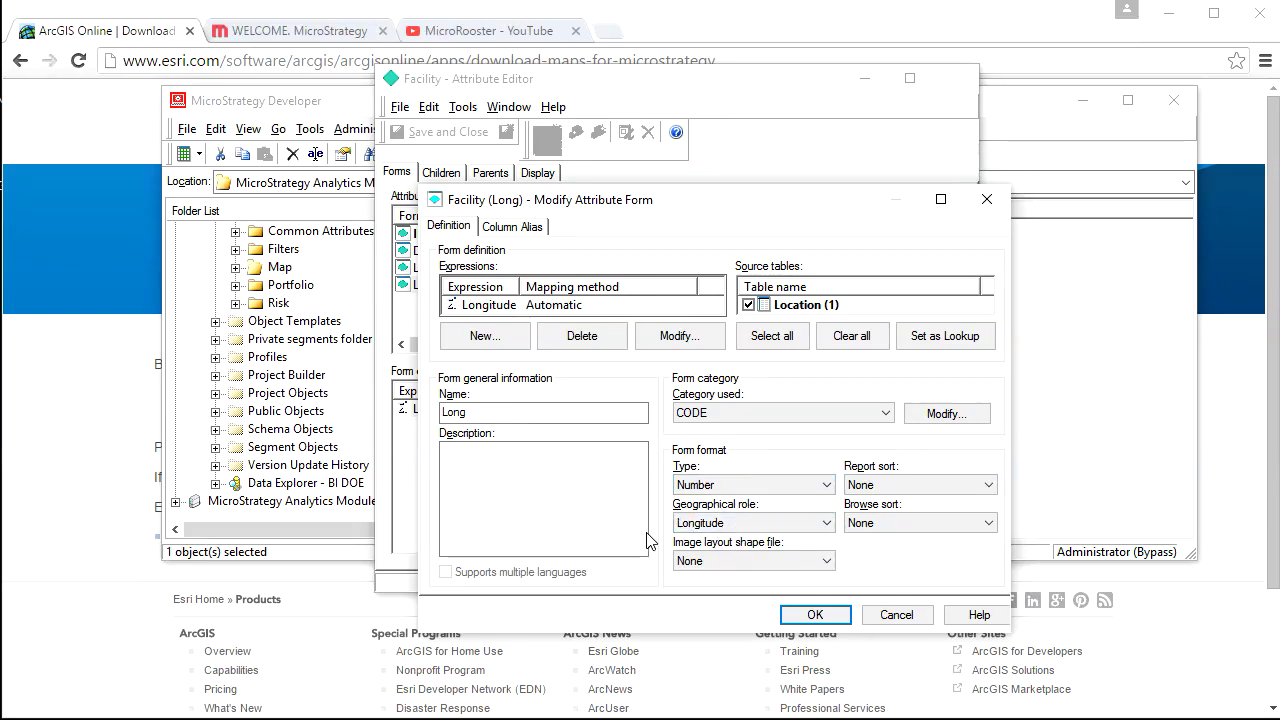
left_click(905, 616)
left_click(953, 78)
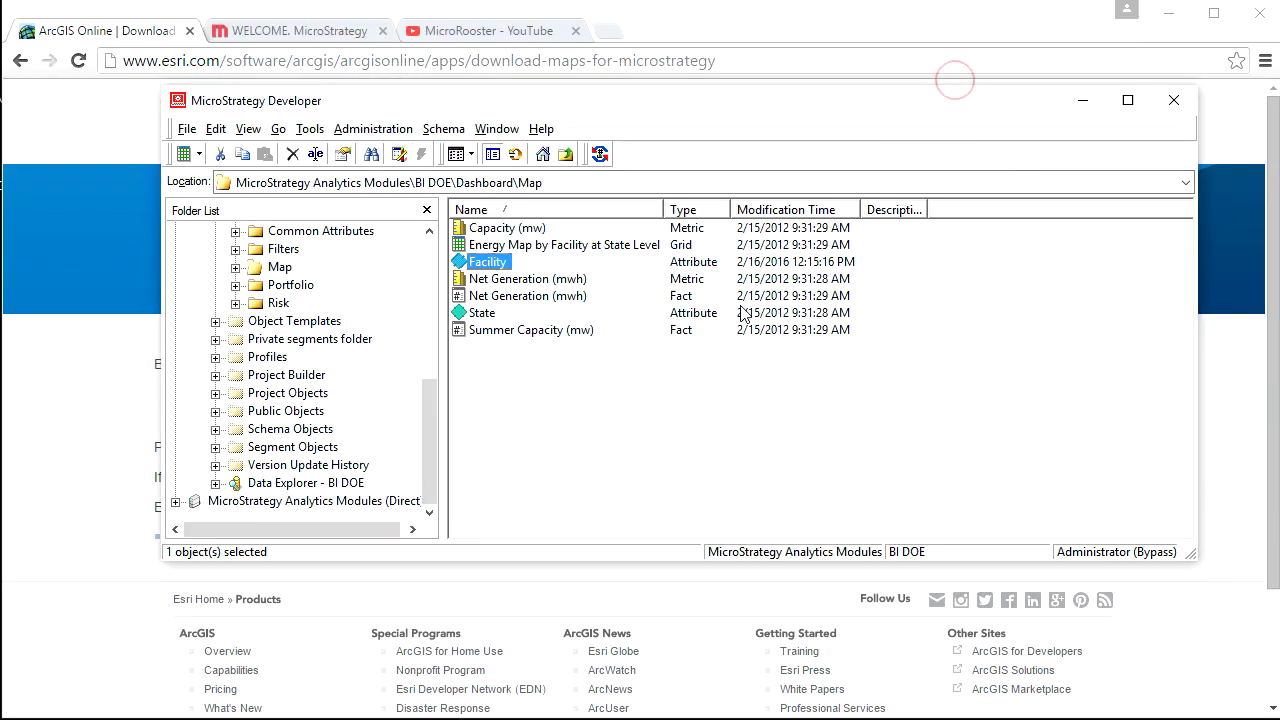
- Open the Energy Map by Facility at State Level report for editing and run it
left_click(548, 250)
right_click(522, 254)
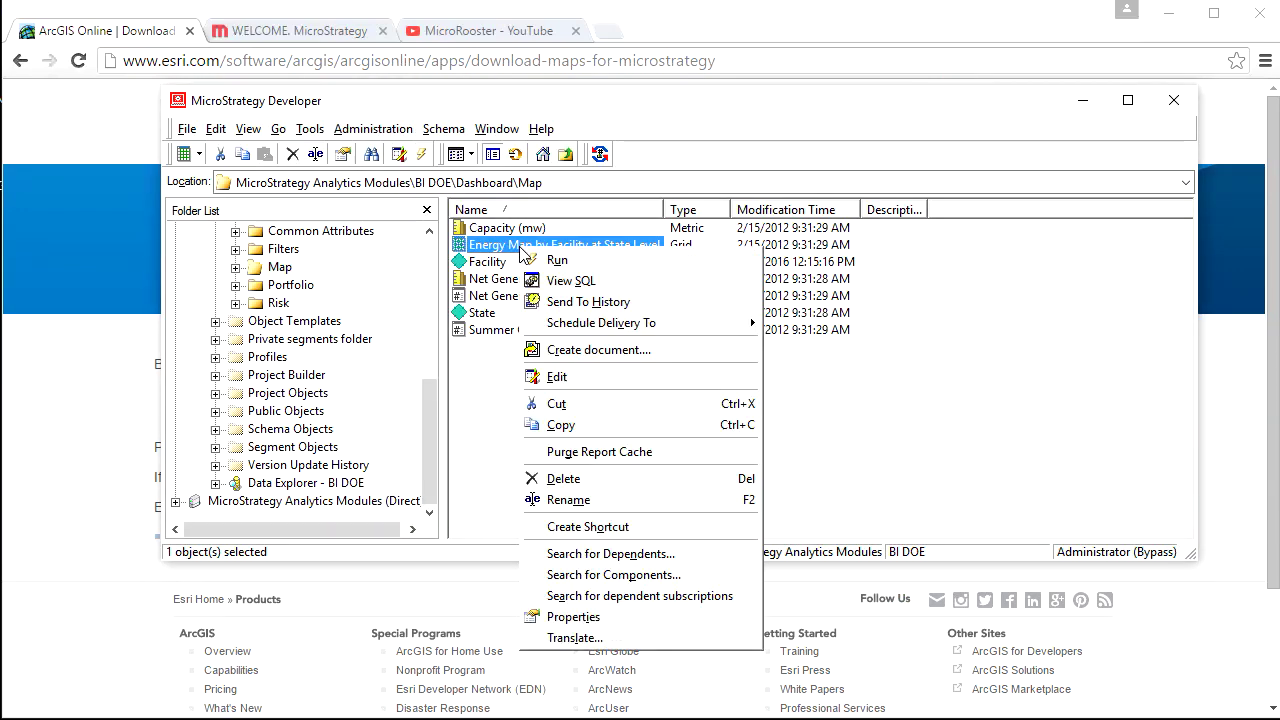
left_click(560, 377)
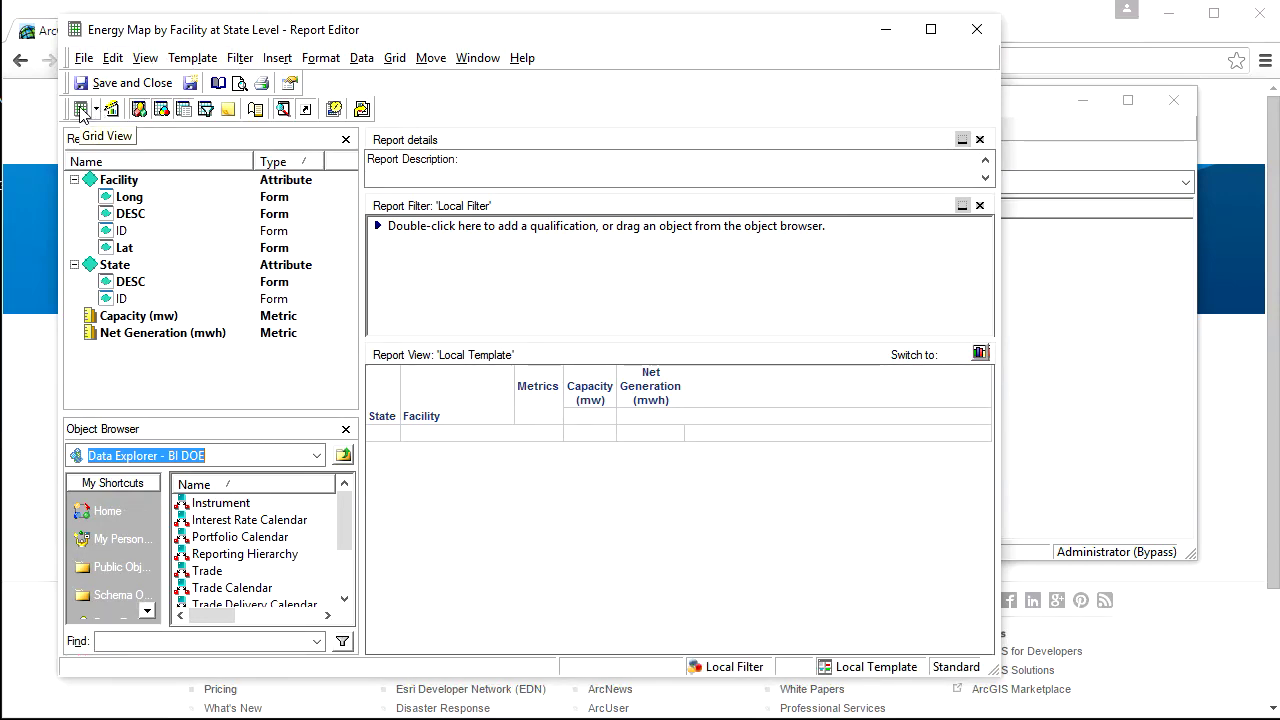
left_click(80, 110)
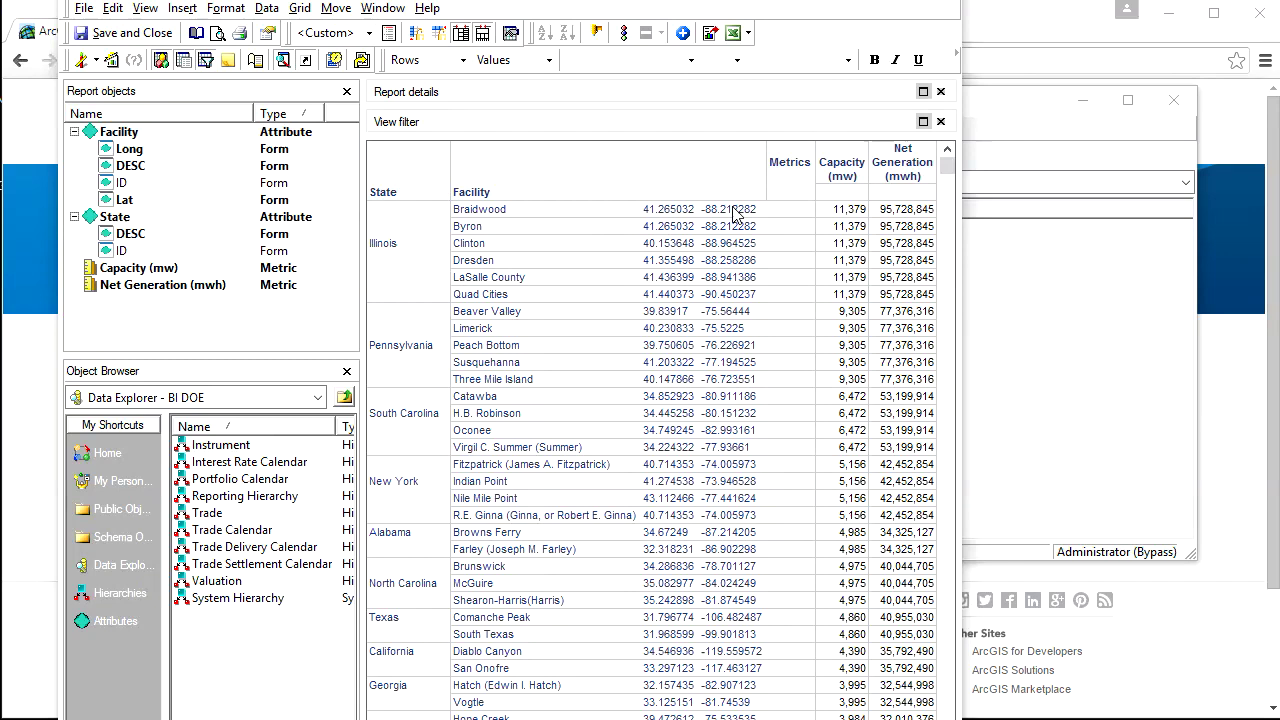
- Keep the State row headers merged and save and close the grid report
right_click(468, 193)
mouse_move(626, 256)
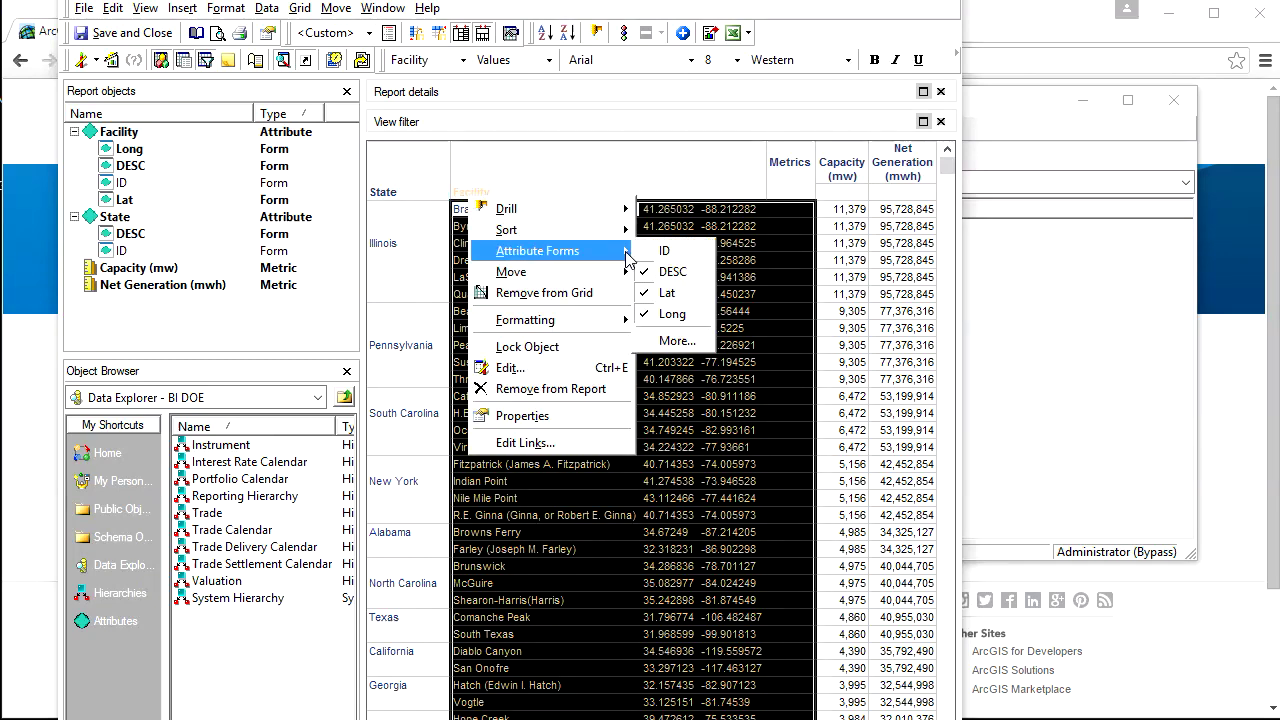
left_click(576, 152)
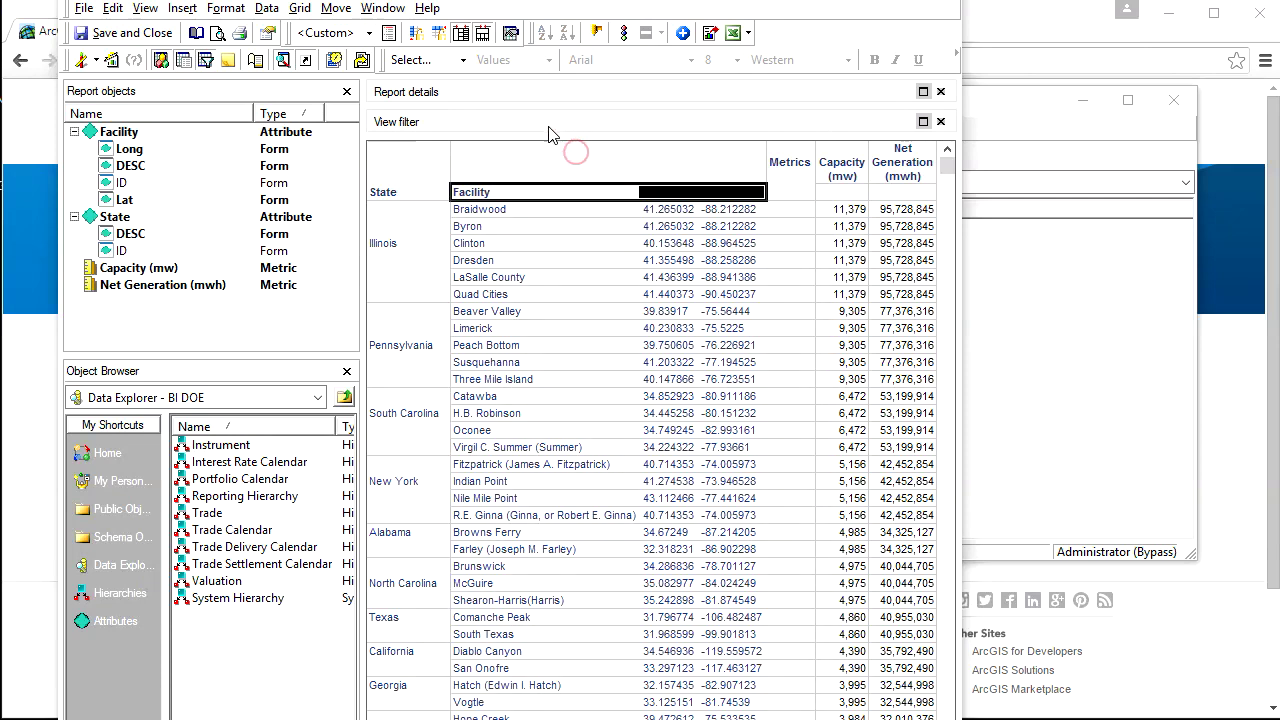
left_click(514, 116)
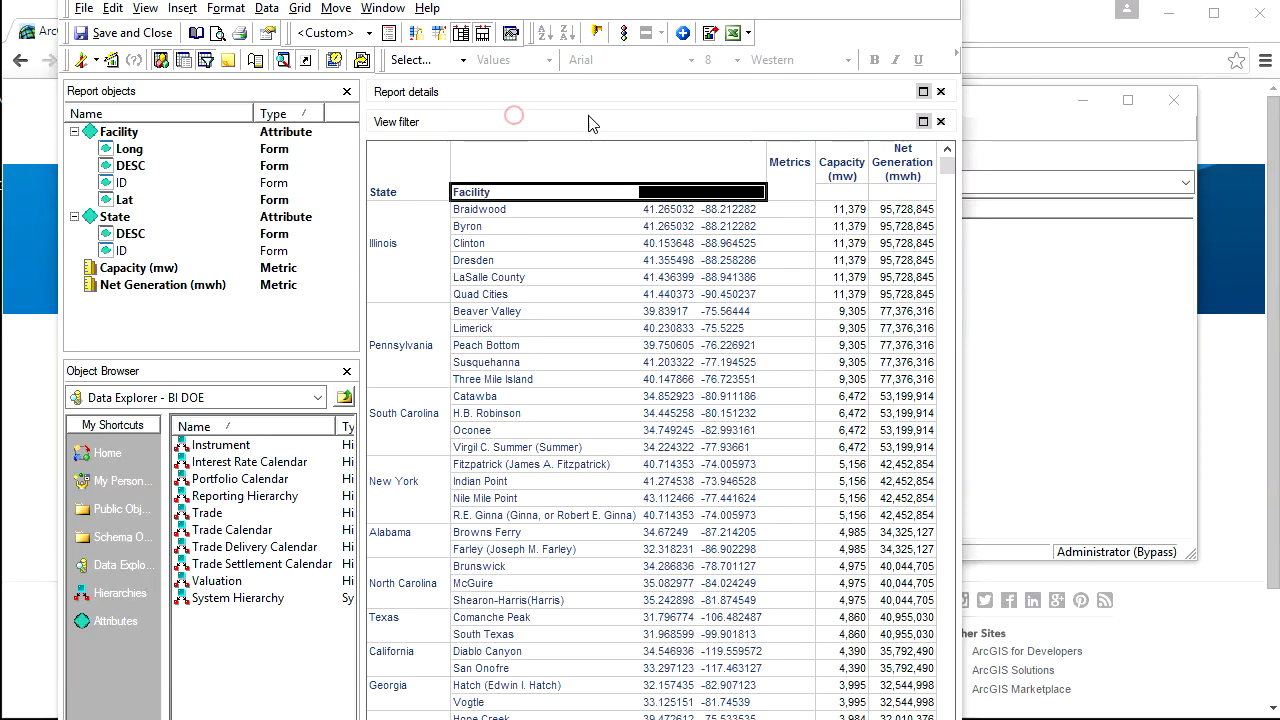
left_click(460, 33)
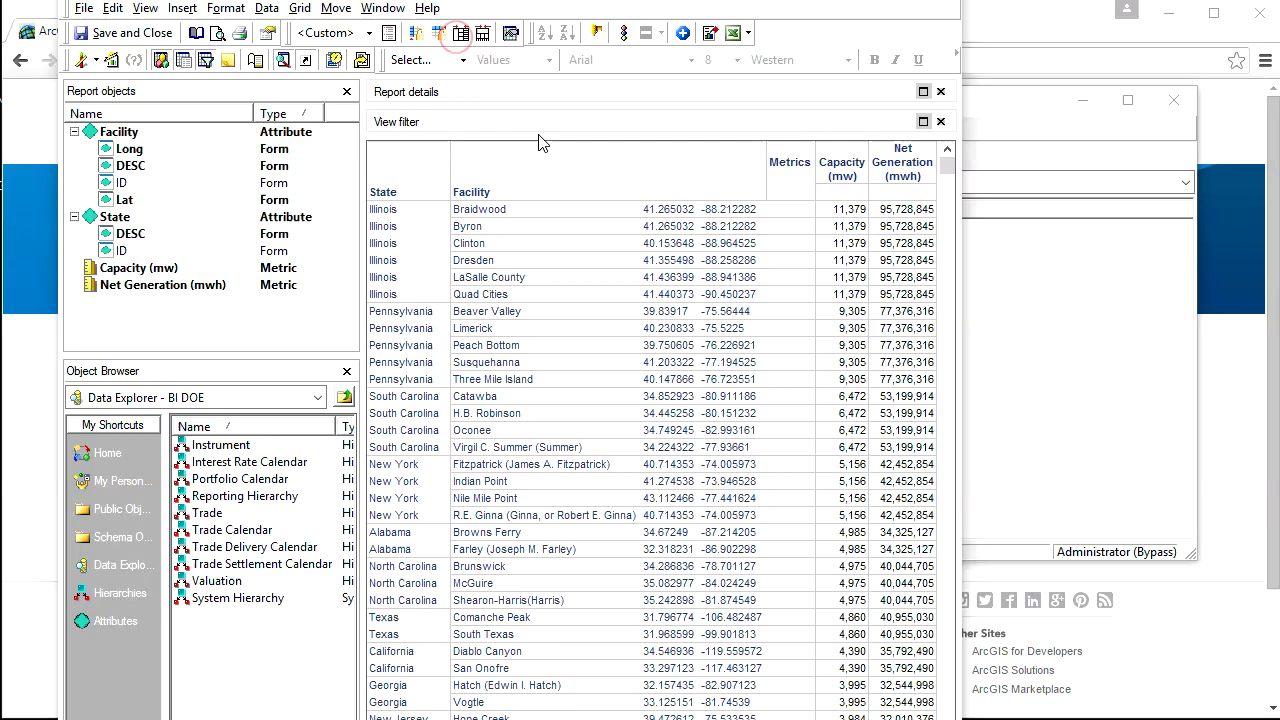
left_click(460, 33)
left_click(130, 34)
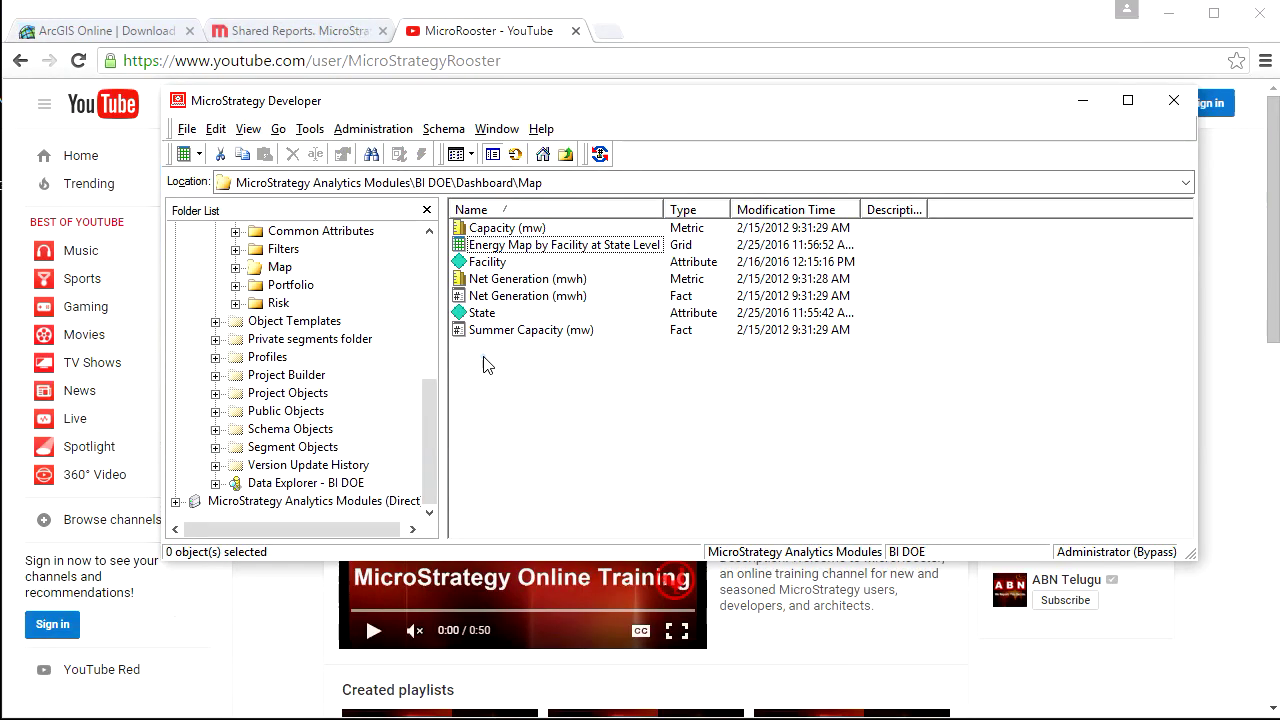
- Create a new document in the Map folder from the Dashboards '02 Title and Content' template
right_click(484, 358)
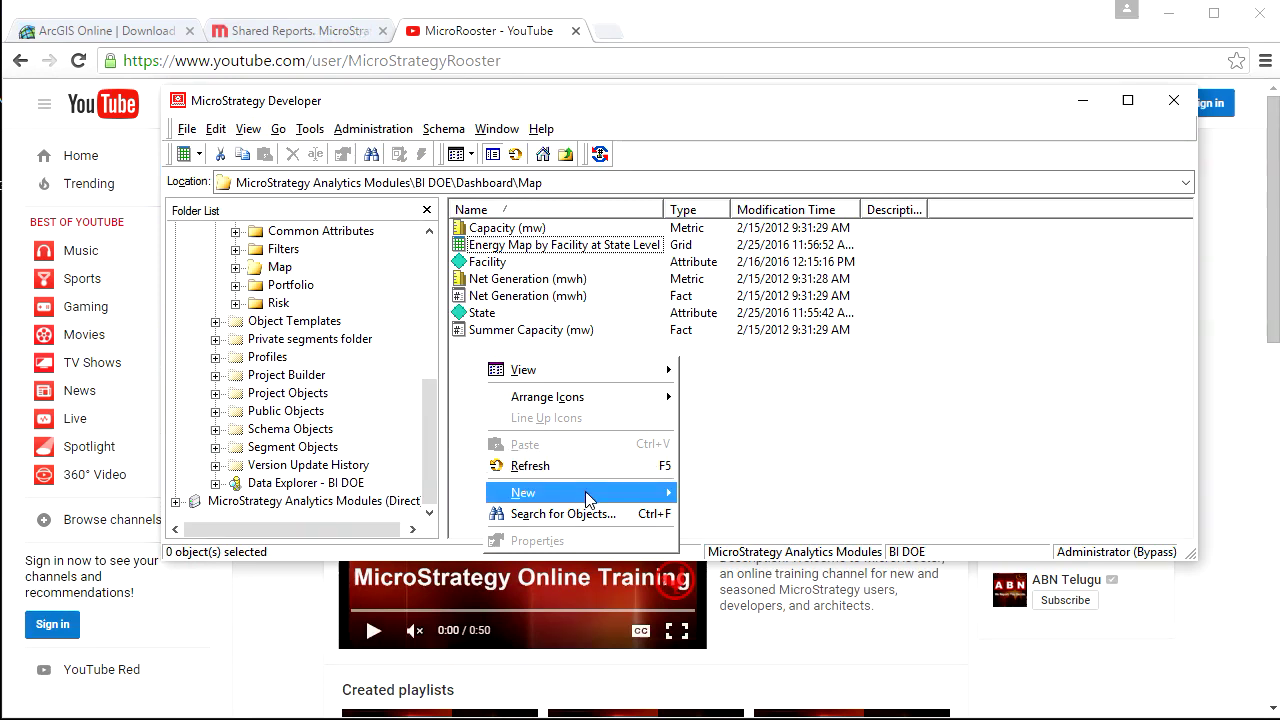
mouse_move(587, 498)
mouse_move(730, 500)
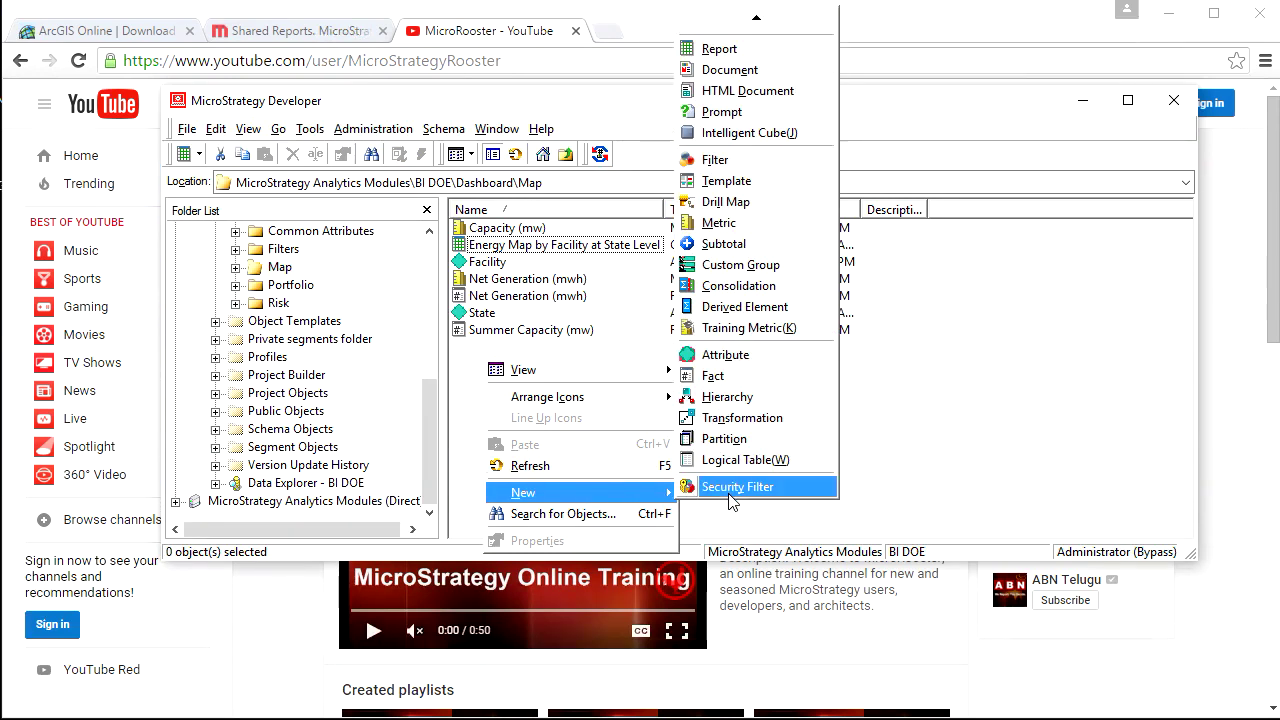
left_click(705, 72)
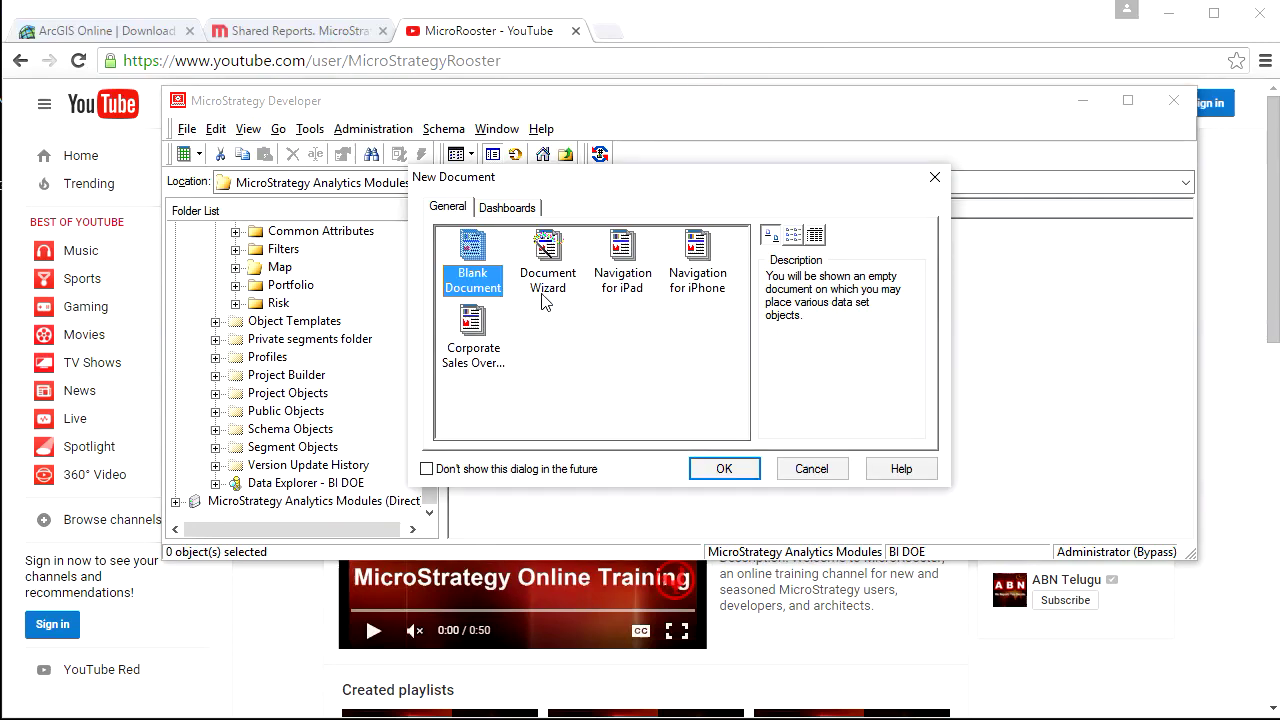
left_click(507, 207)
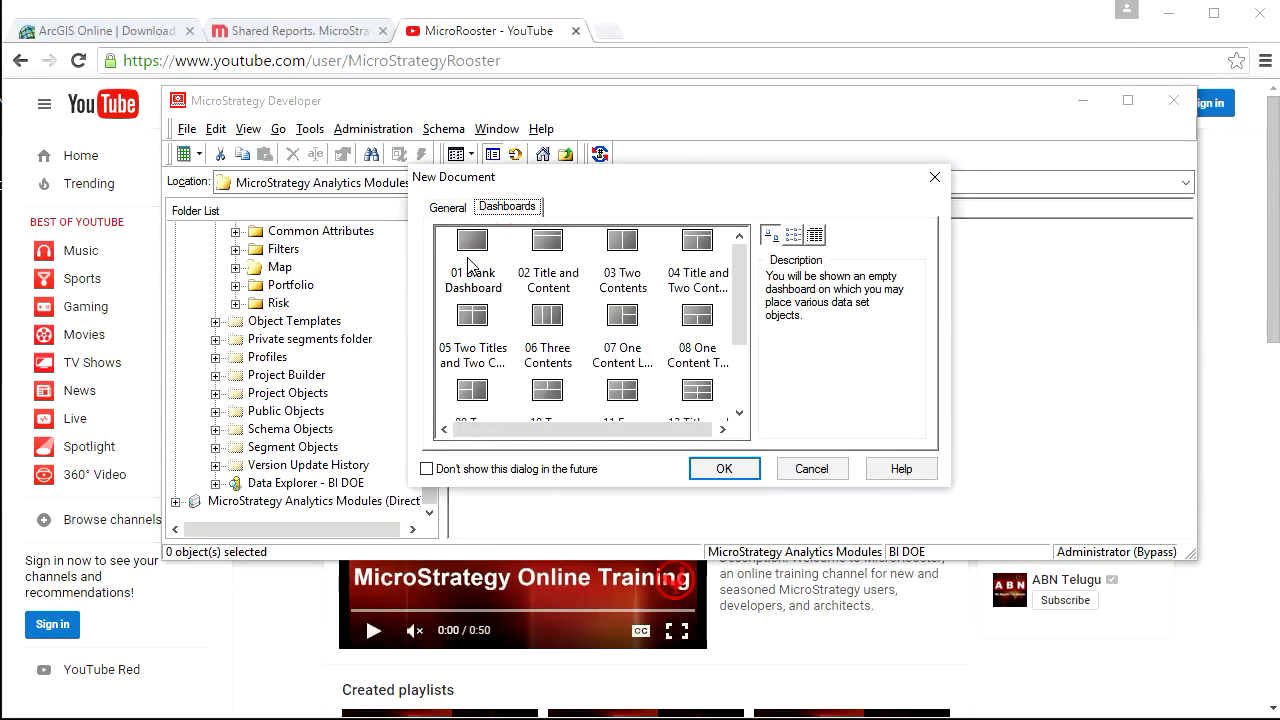
left_click(470, 262)
left_click(547, 250)
left_click(713, 470)
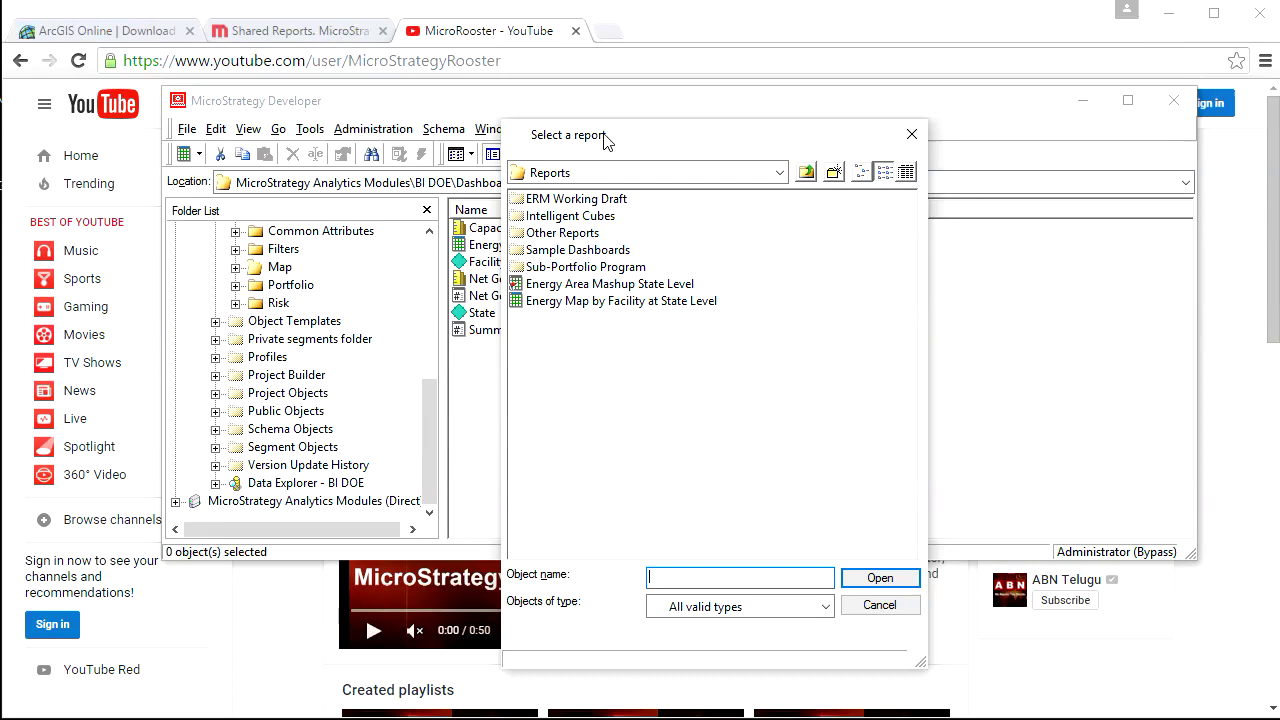
- Choose the Energy Map by Facility at State Level report as the dashboard dataset
left_click_drag(604, 141, 726, 134)
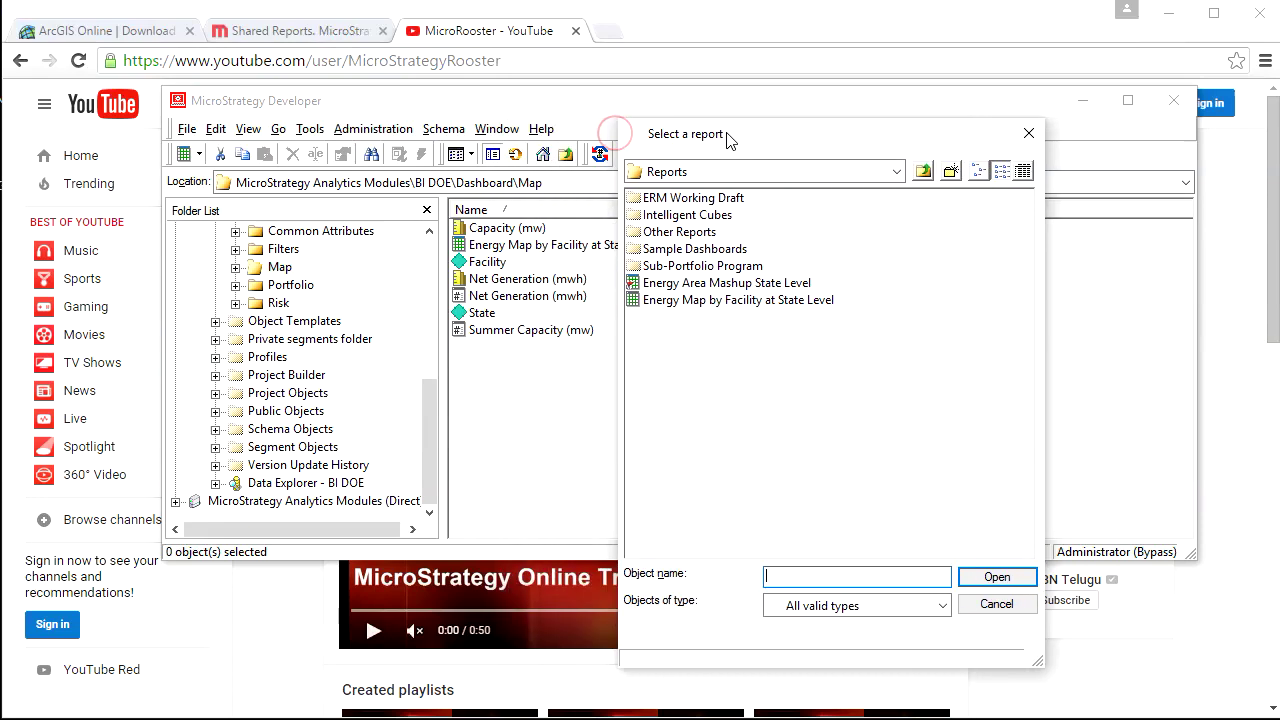
left_click(745, 301)
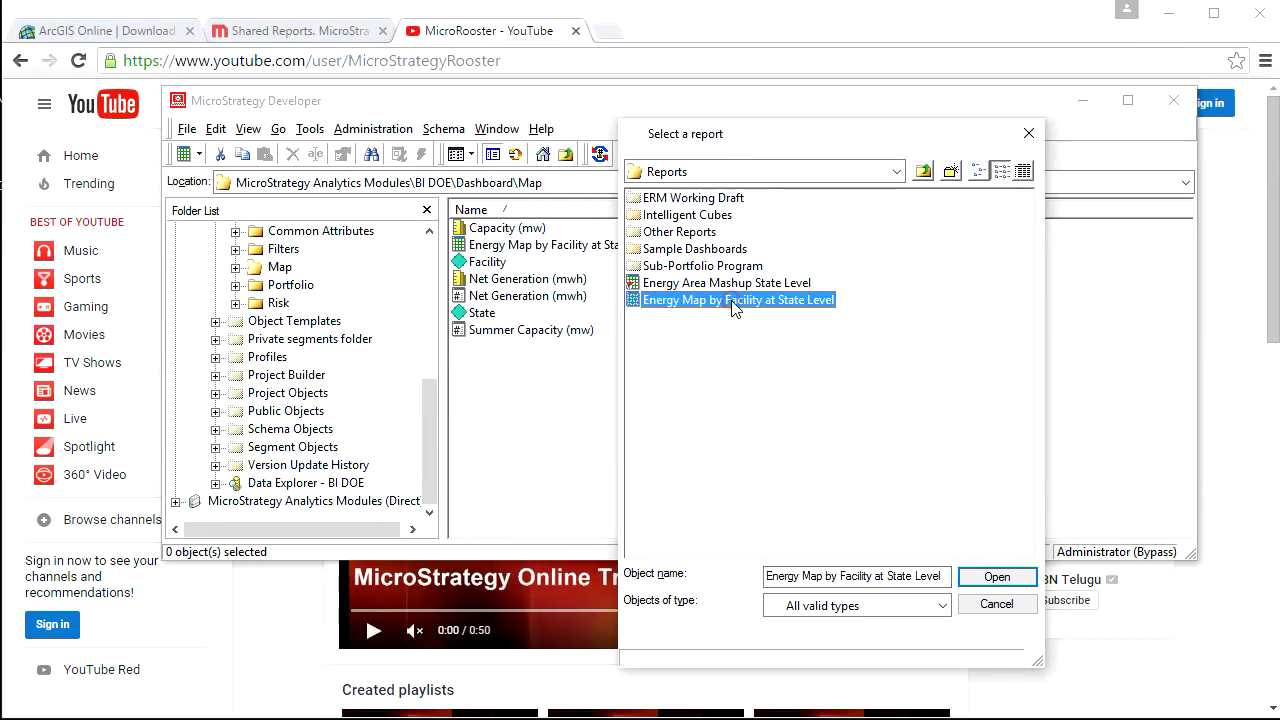
left_click(990, 578)
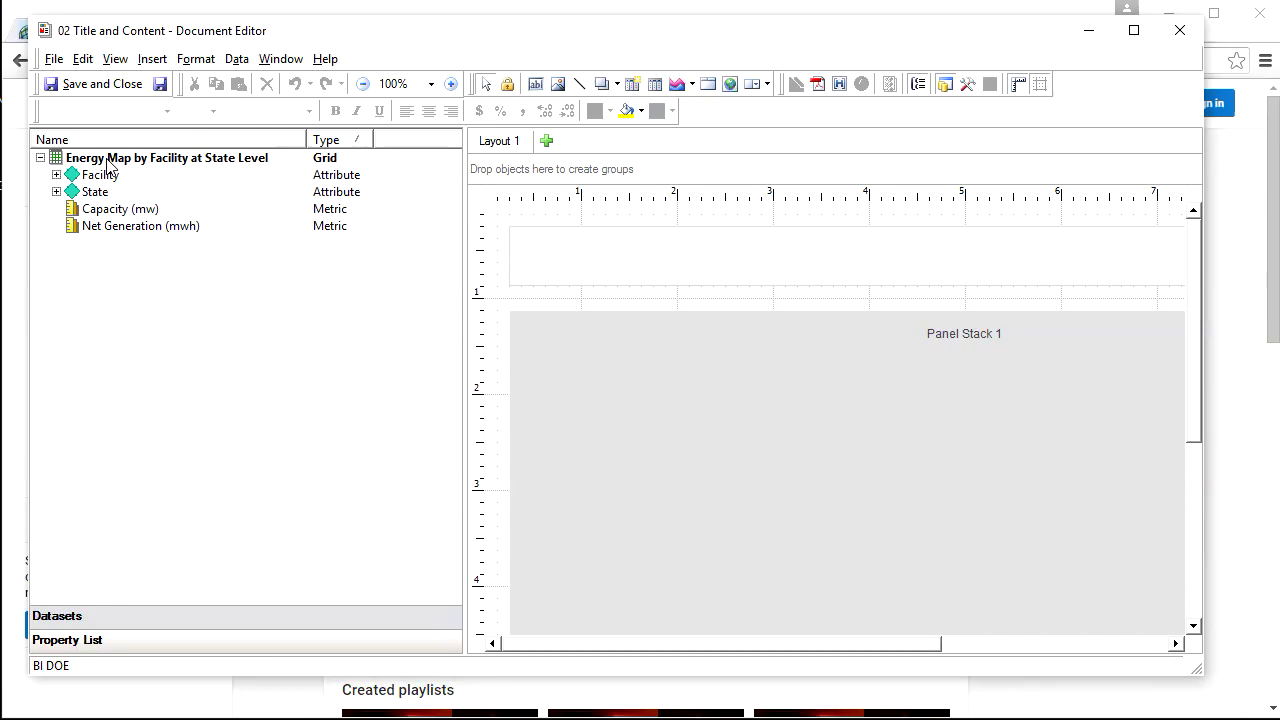
- Drop the Energy Map dataset into Panel Stack 1 as a grid and set it to display as a DHTML Map widget
left_click_drag(108, 162, 660, 412)
right_click(566, 449)
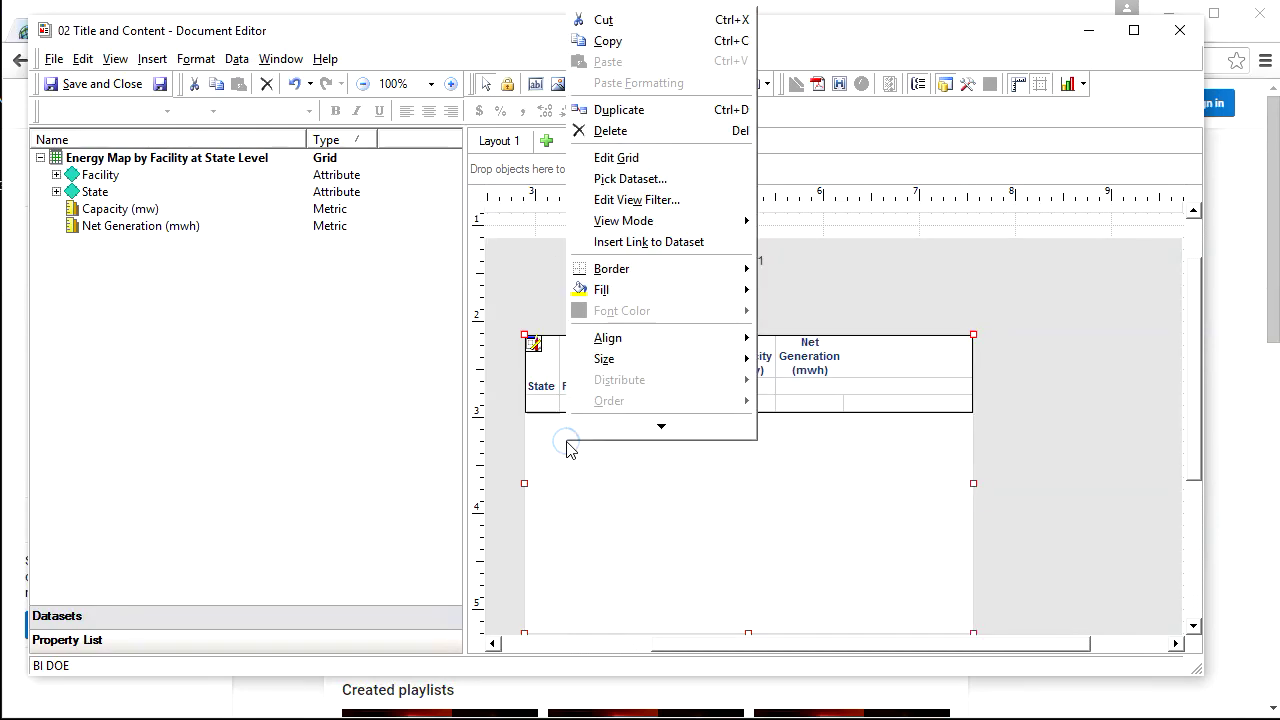
mouse_move(661, 427)
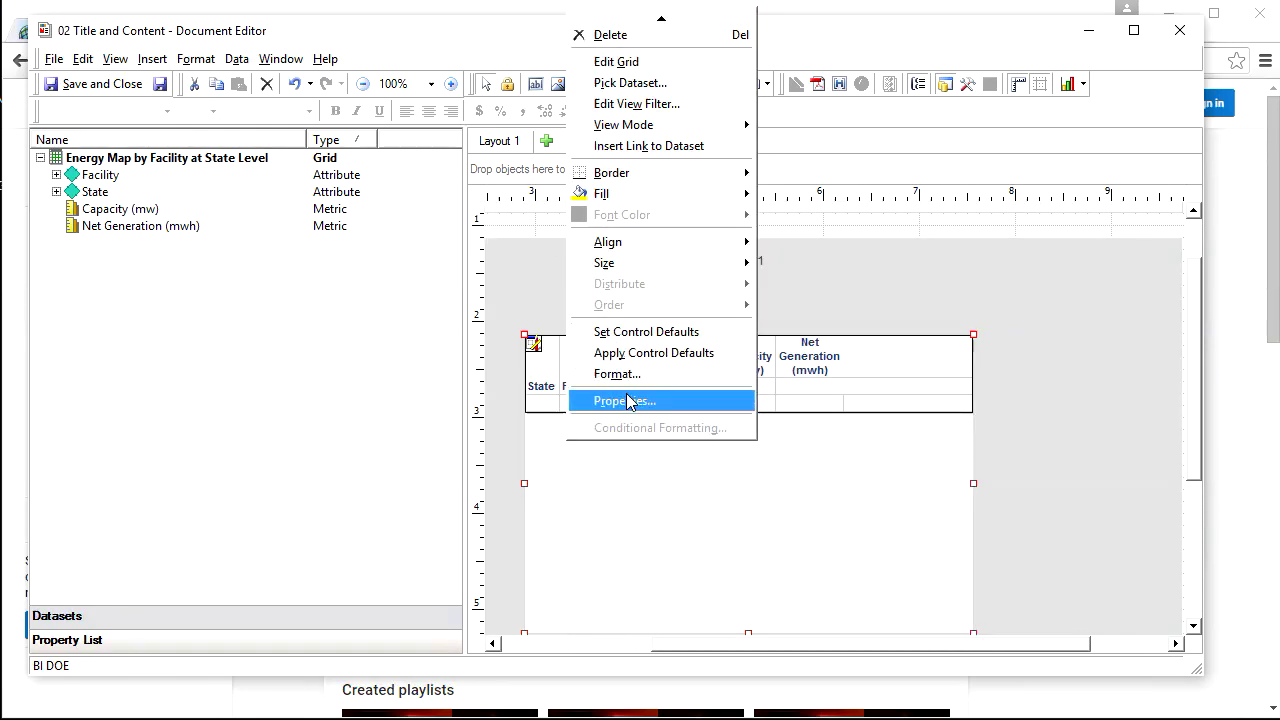
left_click(626, 400)
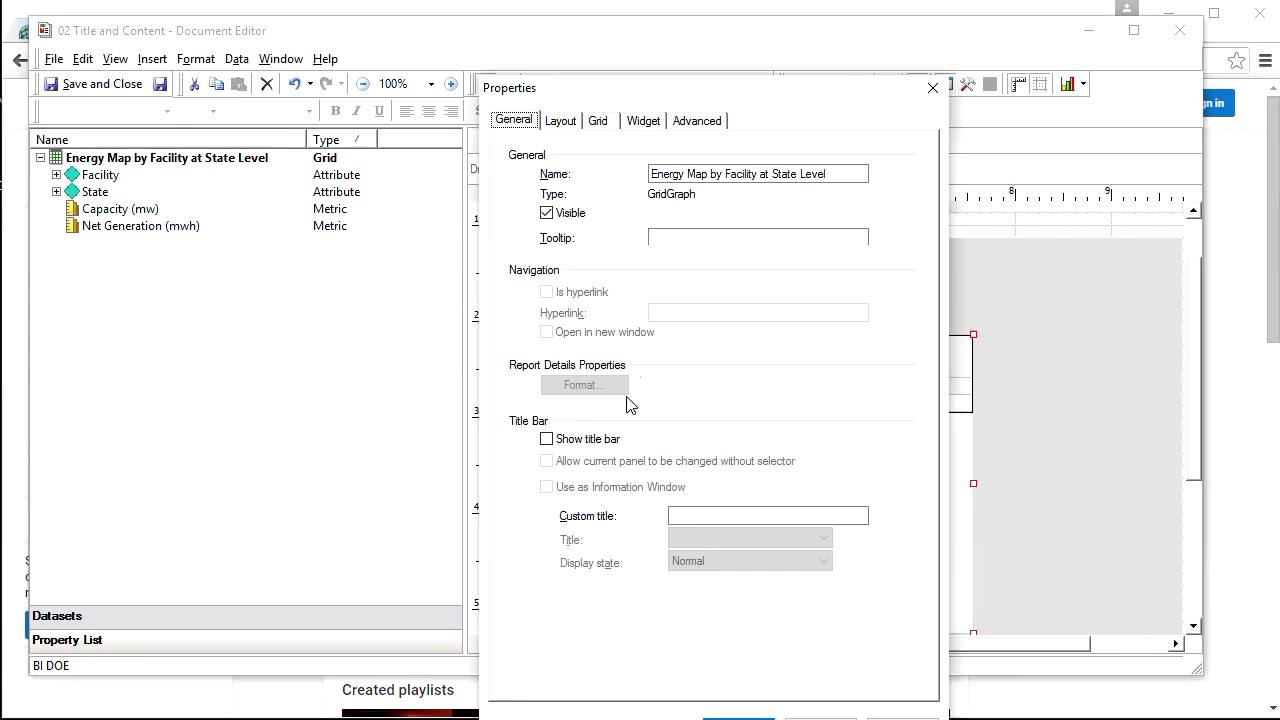
left_click(643, 120)
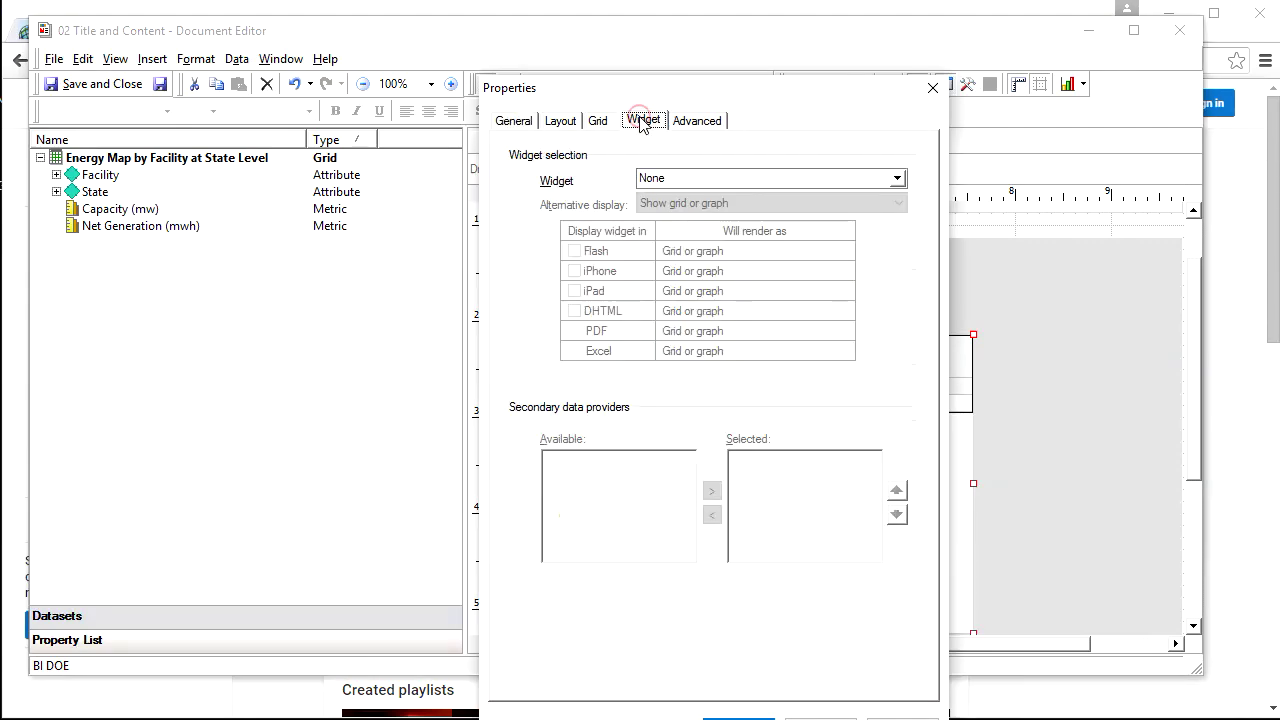
left_click(688, 180)
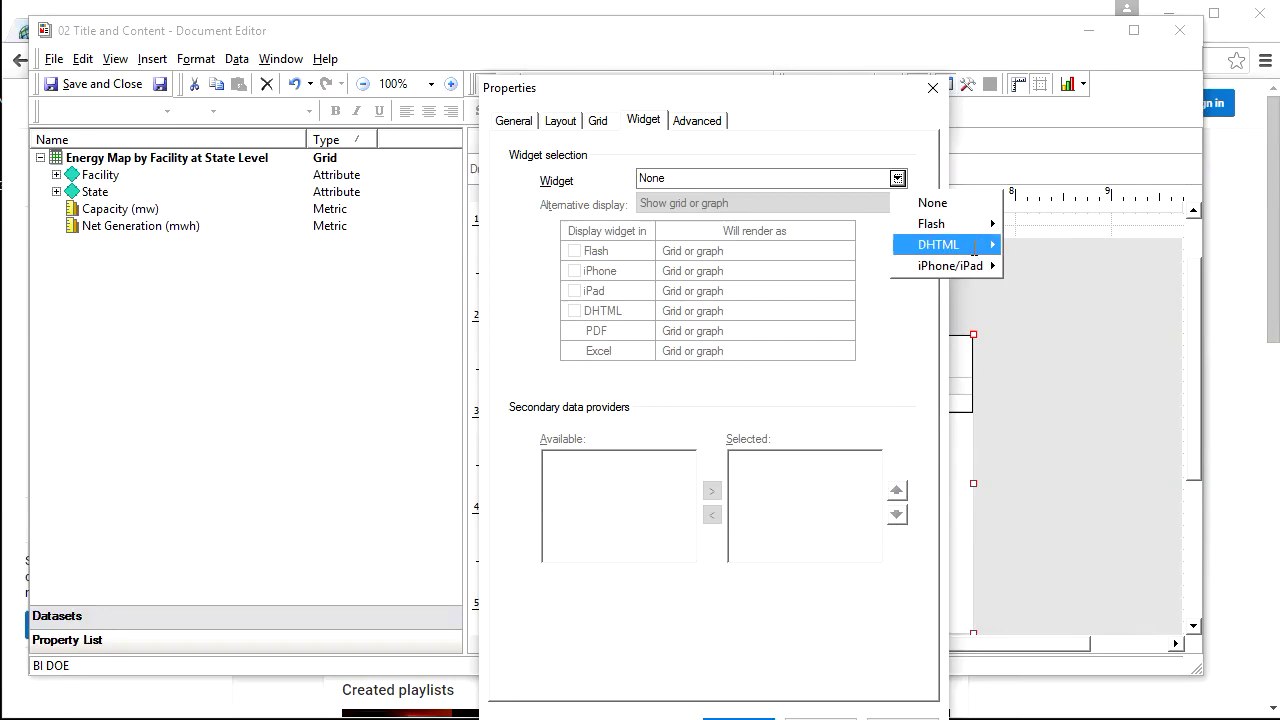
mouse_move(973, 248)
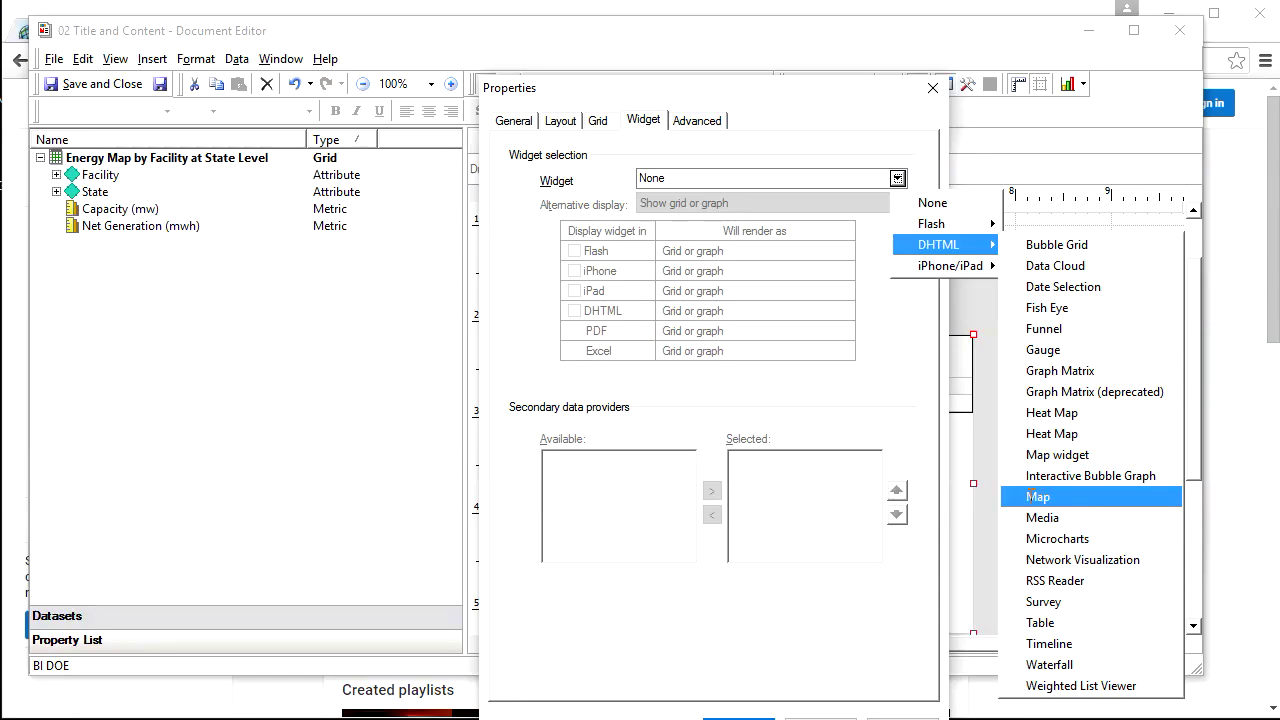
left_click(1031, 497)
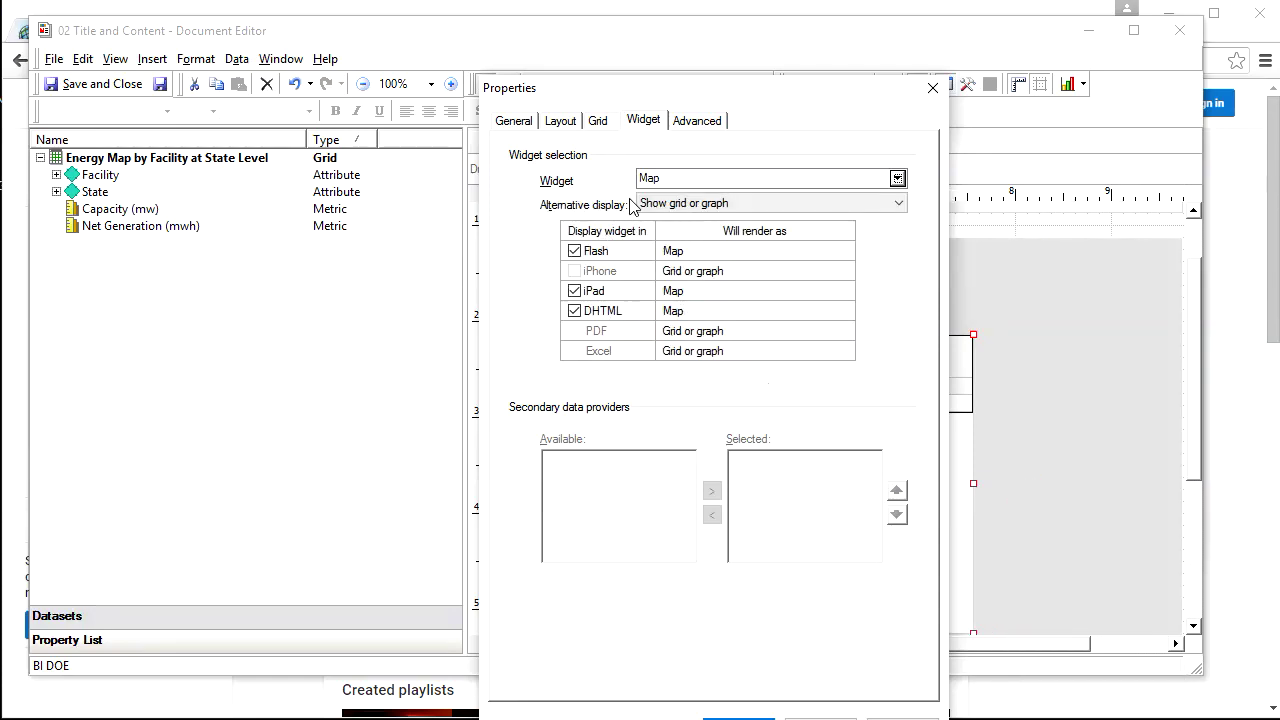
left_click(606, 124)
left_click(556, 121)
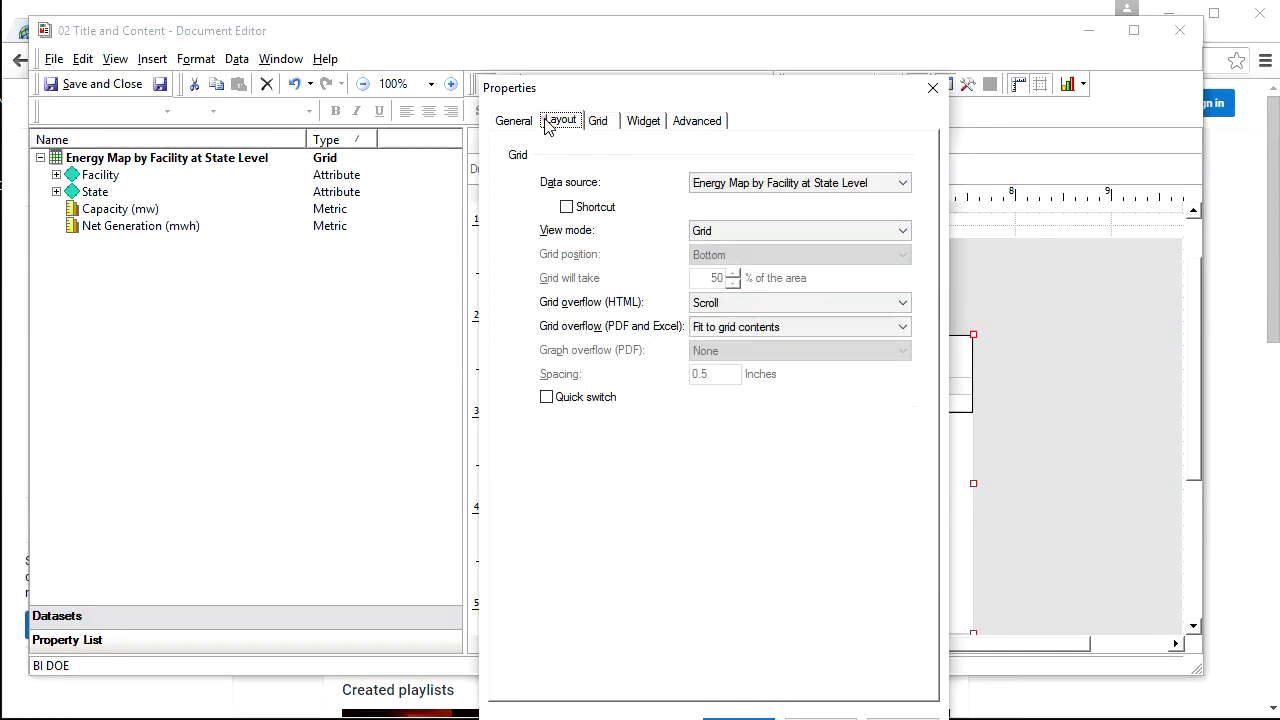
left_click(514, 120)
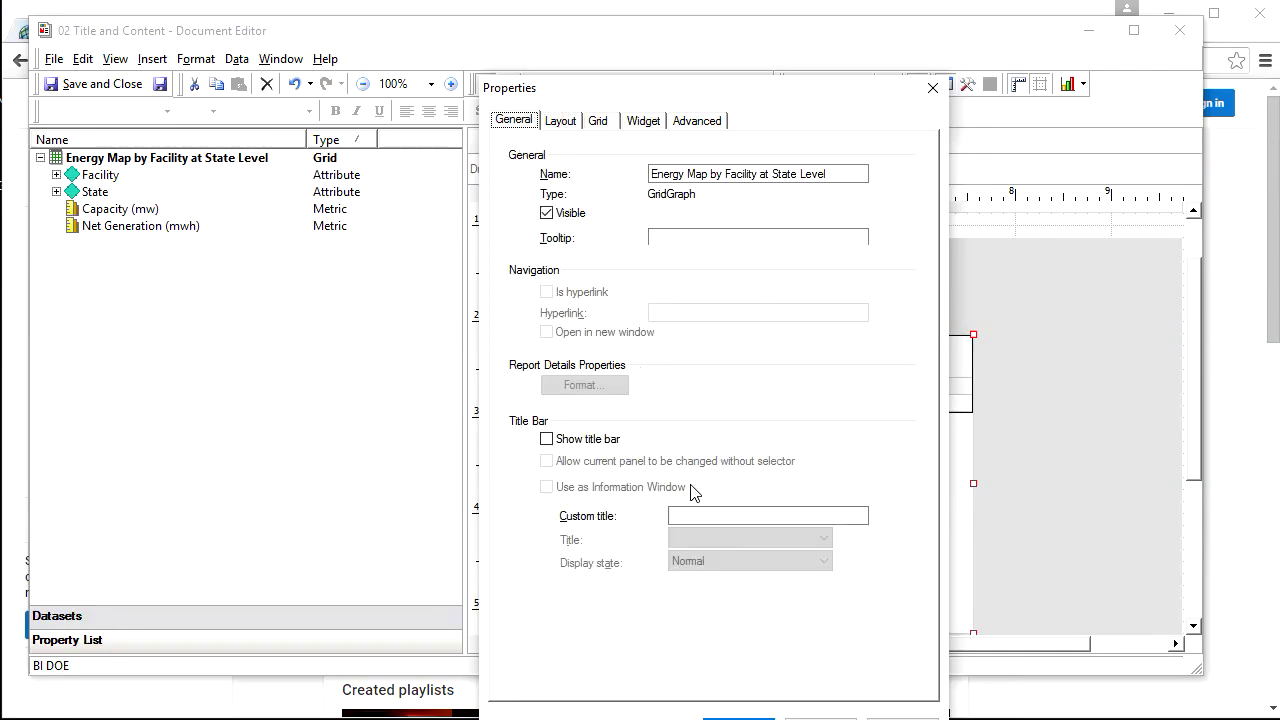
left_click(700, 657)
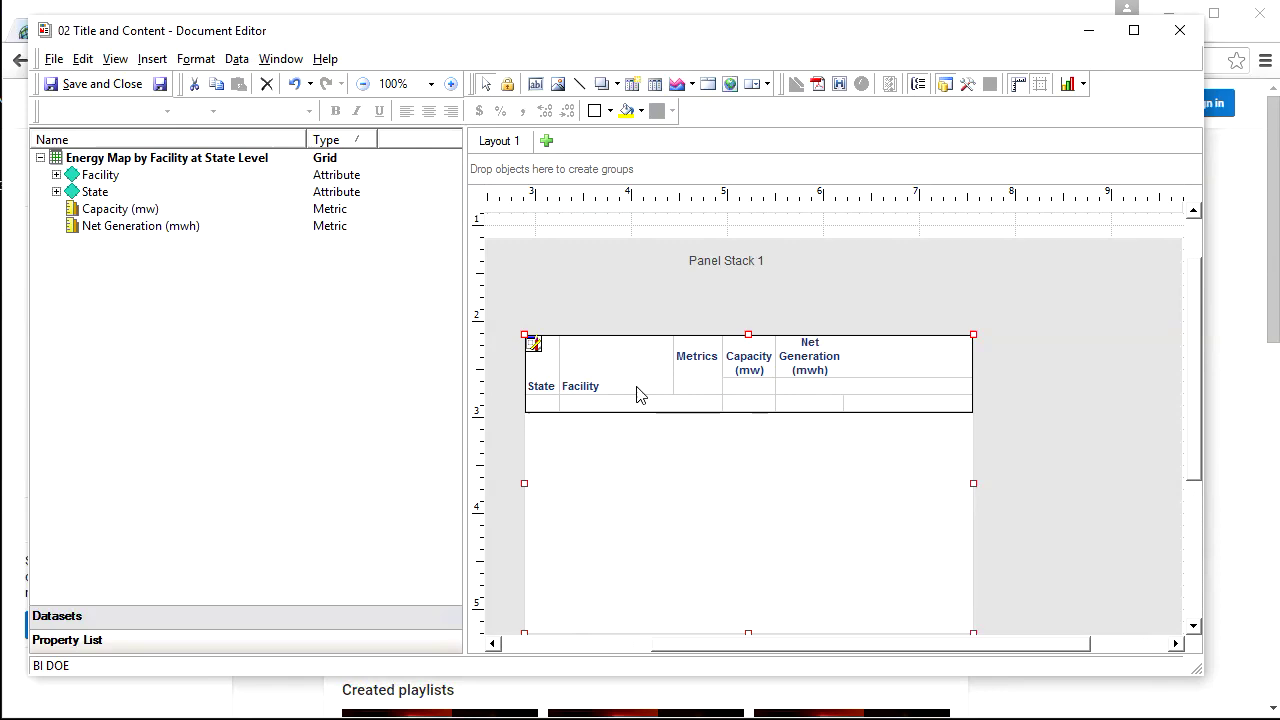
- Edit the Energy Map grid and turn on Merge Row Header Cells and Merge Column Header Cells
right_click(620, 449)
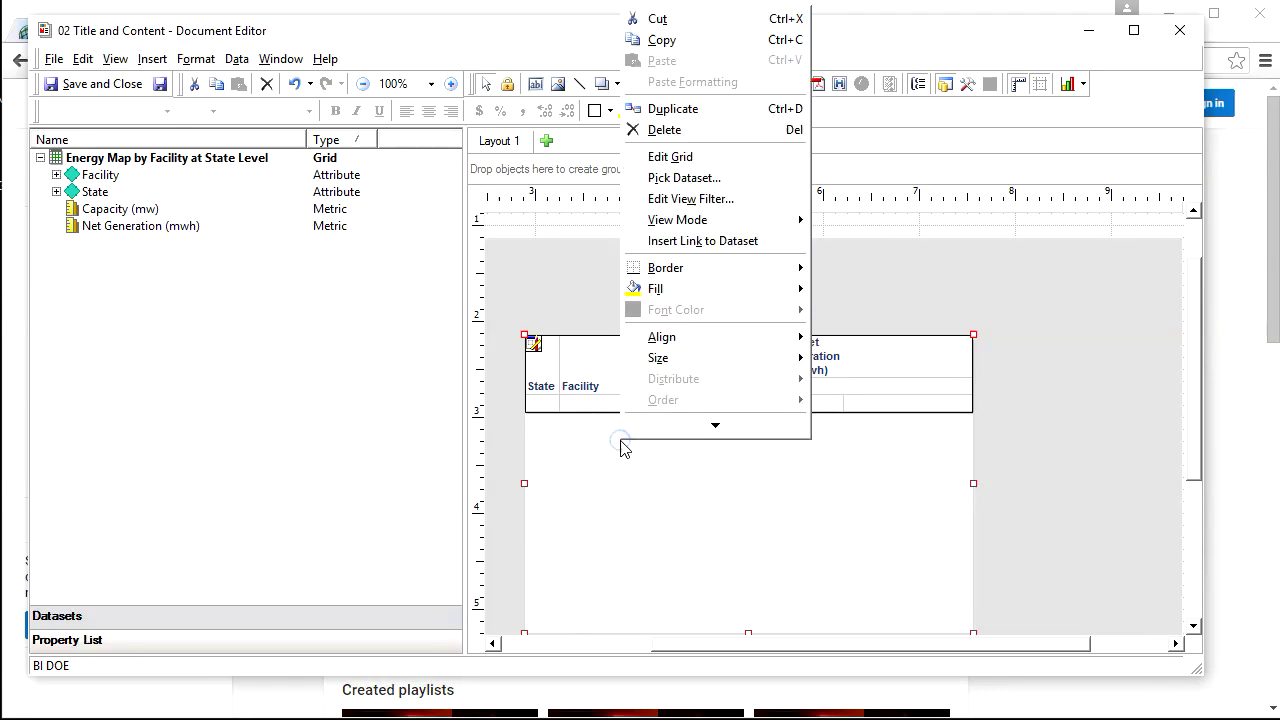
left_click(670, 156)
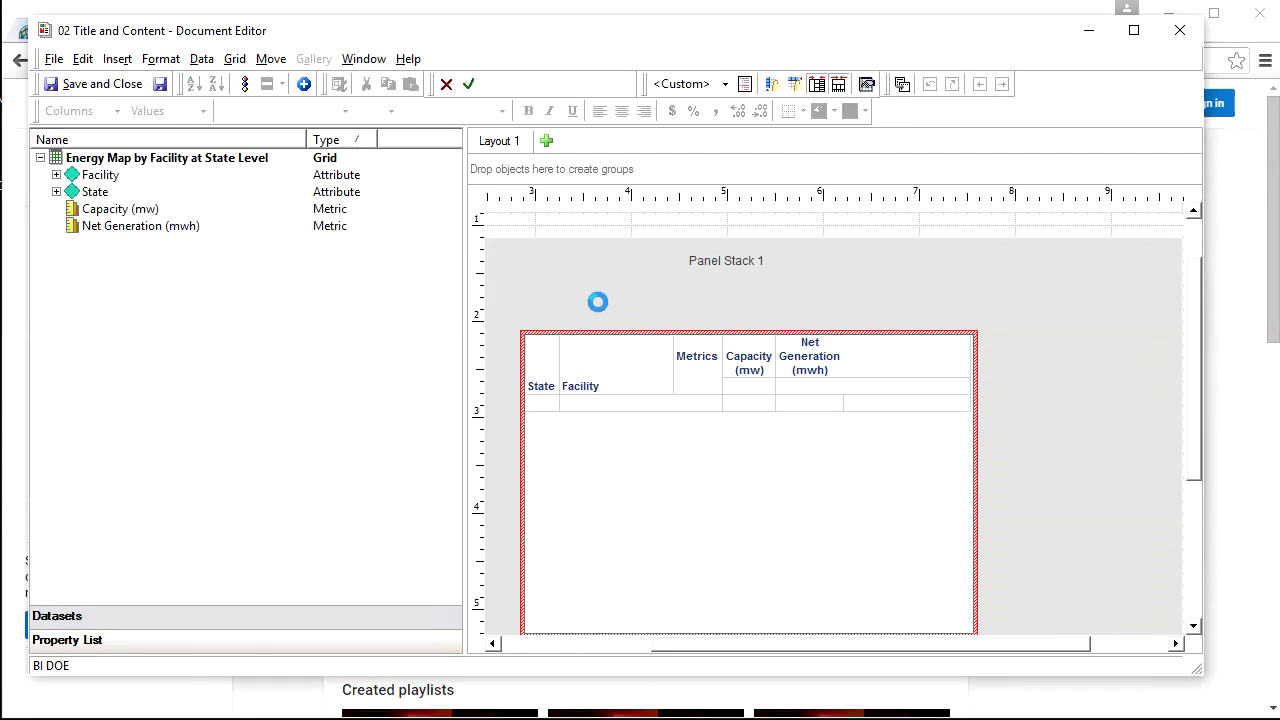
left_click(236, 59)
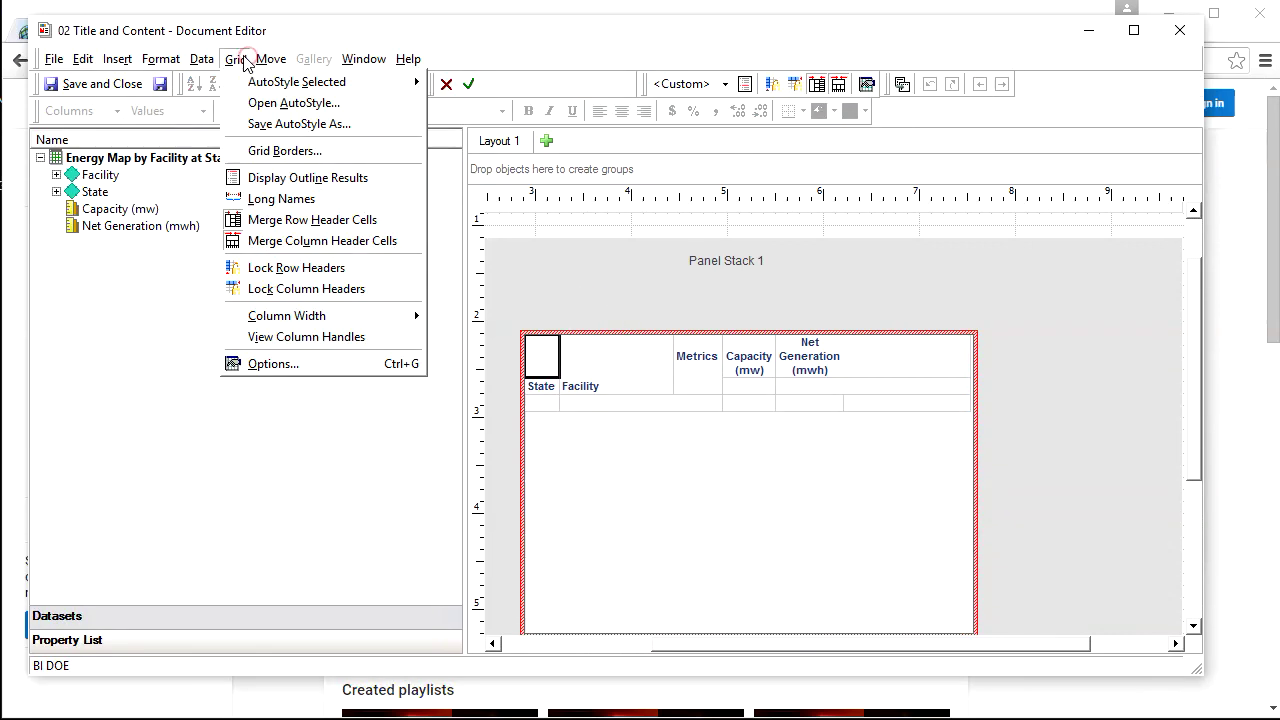
left_click(236, 222)
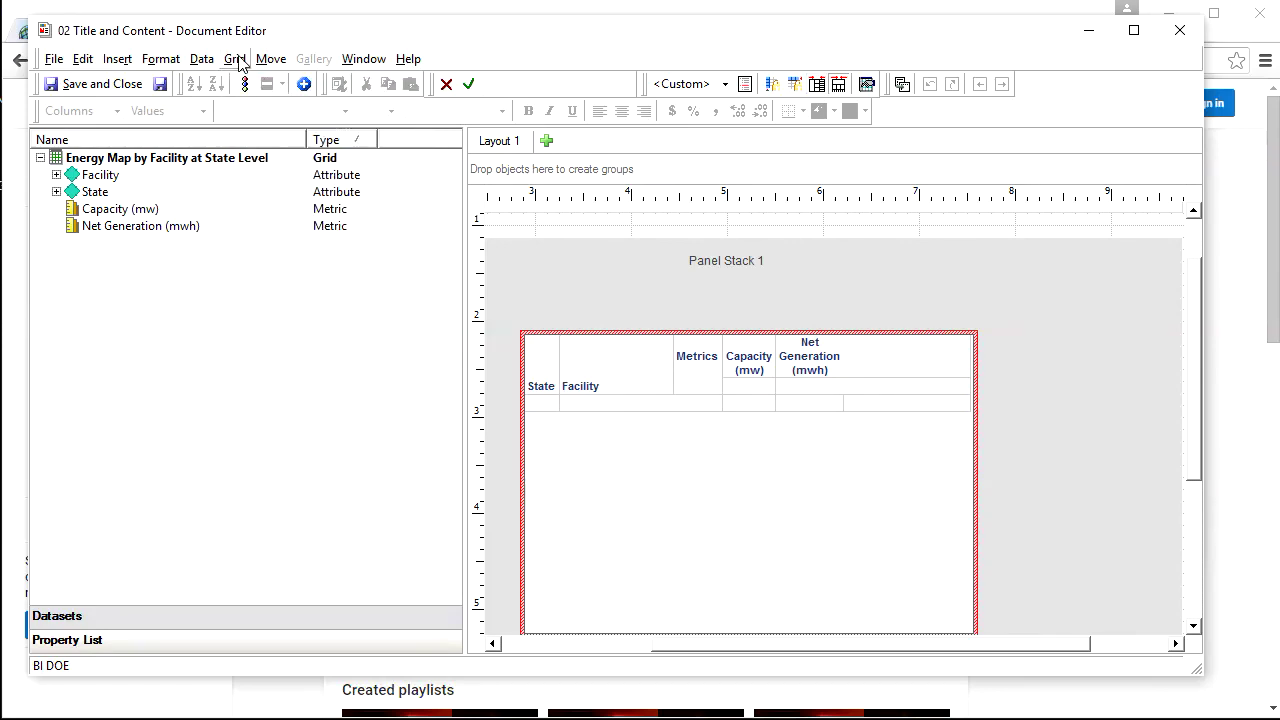
left_click(236, 59)
left_click(240, 241)
- Finish editing the grid and clear the Panel Stack 1 title so it is empty
left_click(579, 283)
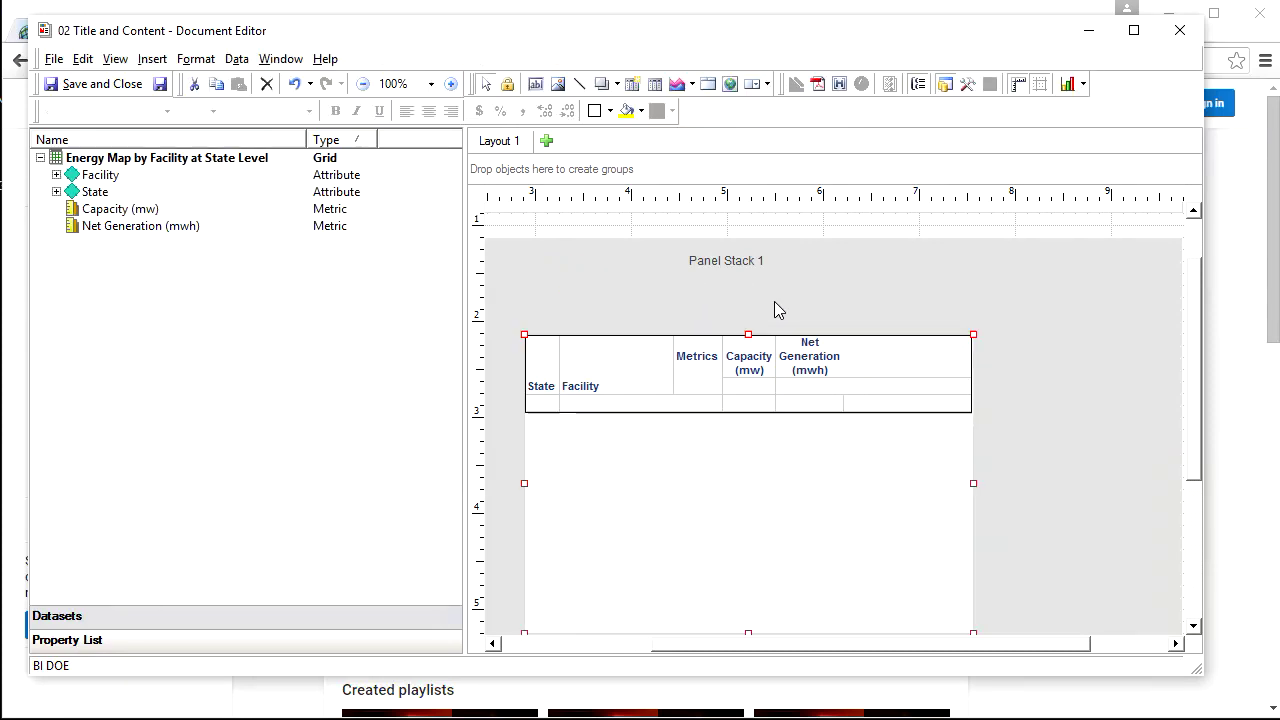
left_click(724, 281)
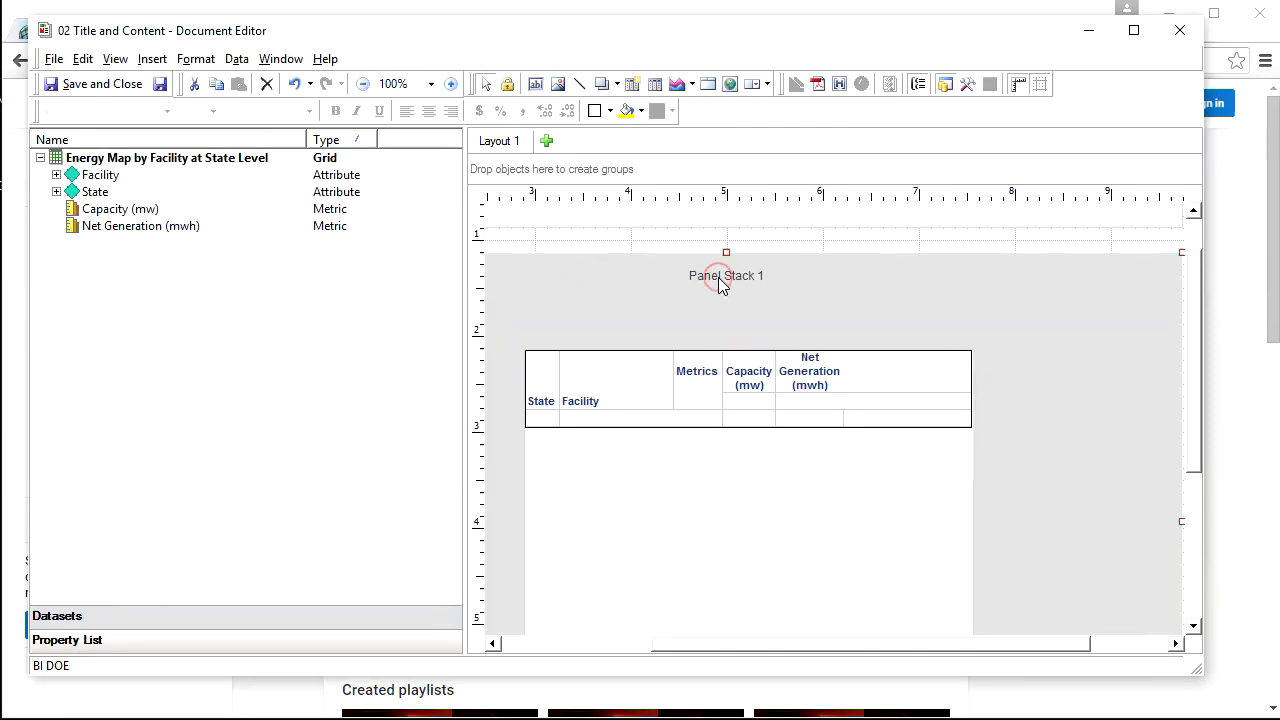
left_click(725, 284)
left_click(188, 642)
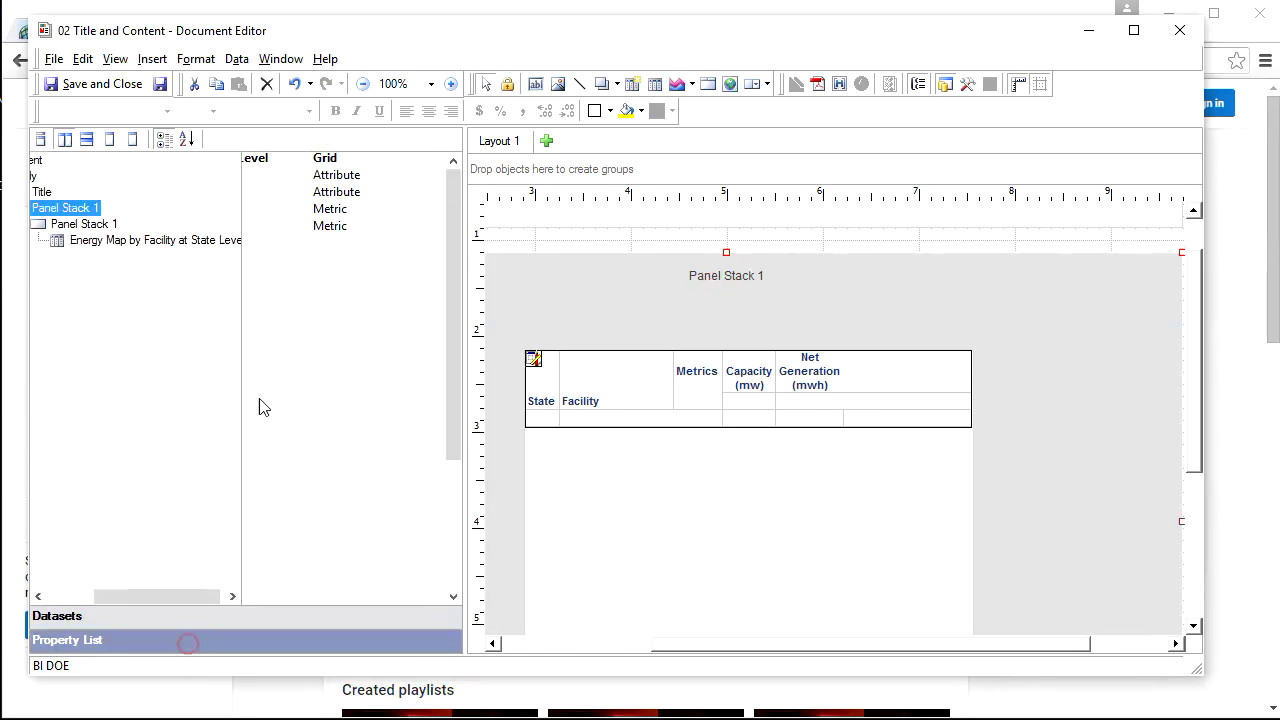
left_click(566, 297)
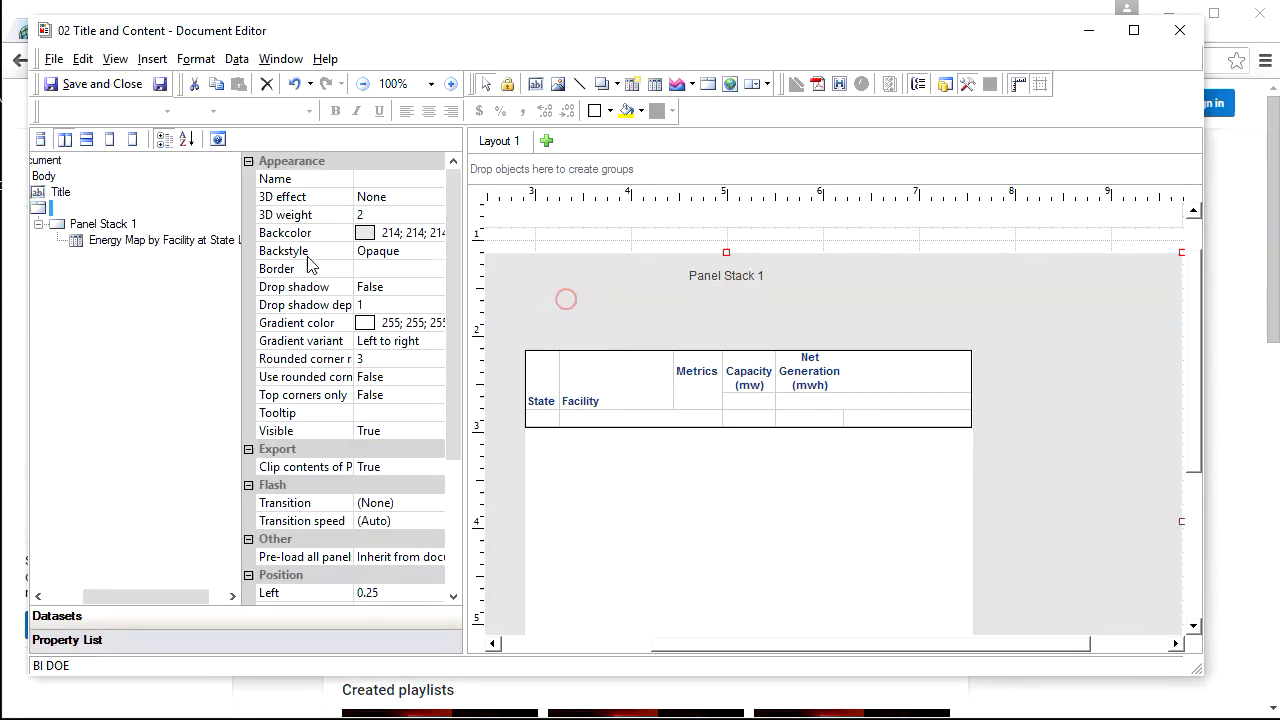
left_click(90, 225)
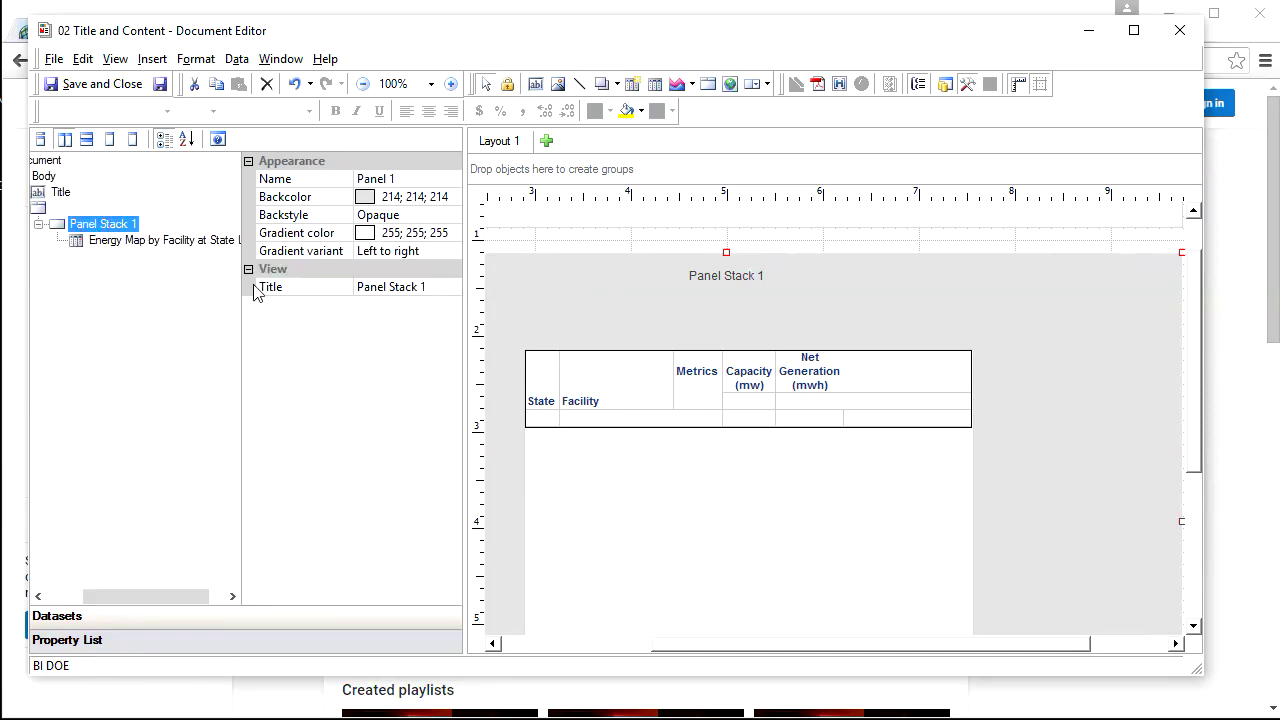
left_click(437, 291)
left_click(437, 291)
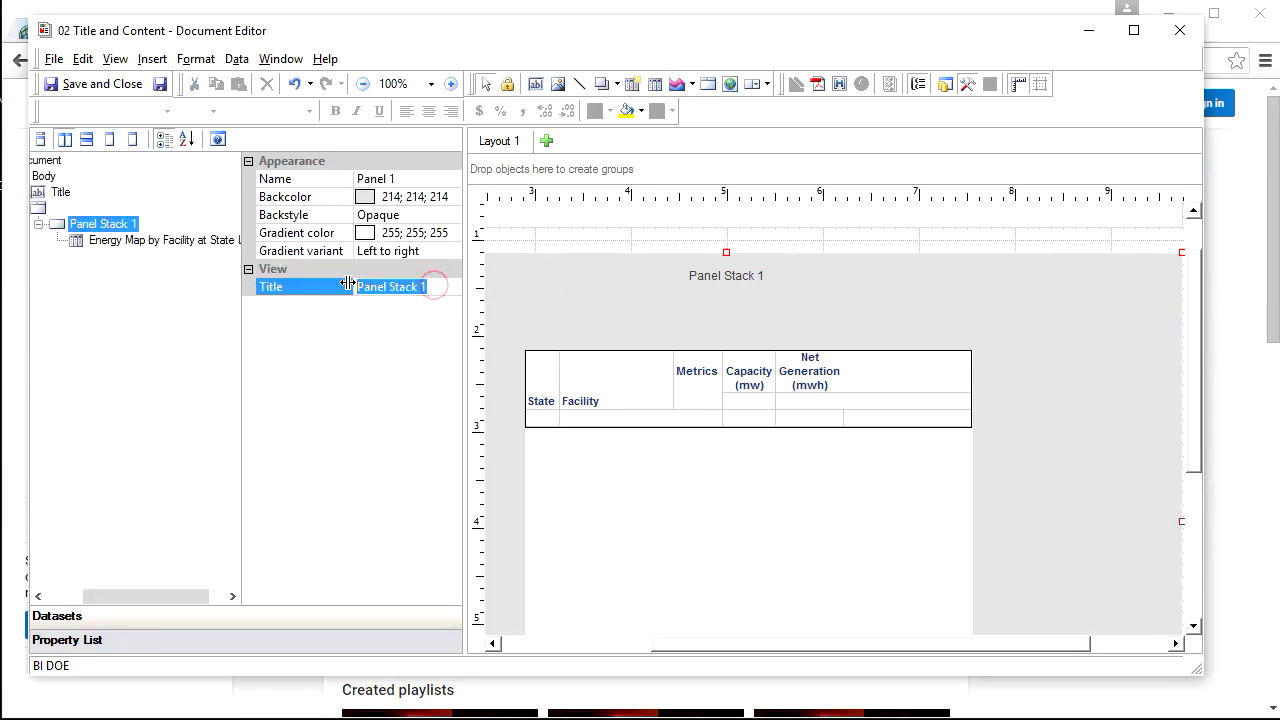
key("BackSpace")
key("Return")
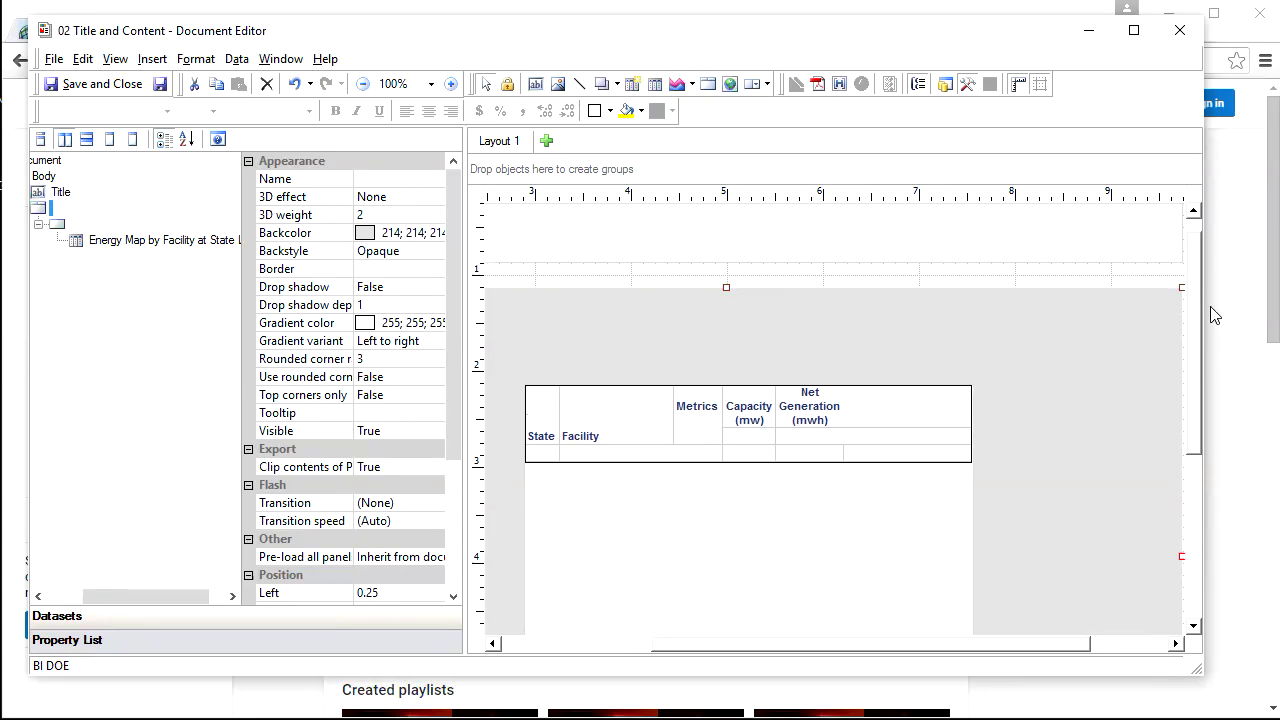
- Set the document title's Text property to 'My First Map'
left_click(724, 238)
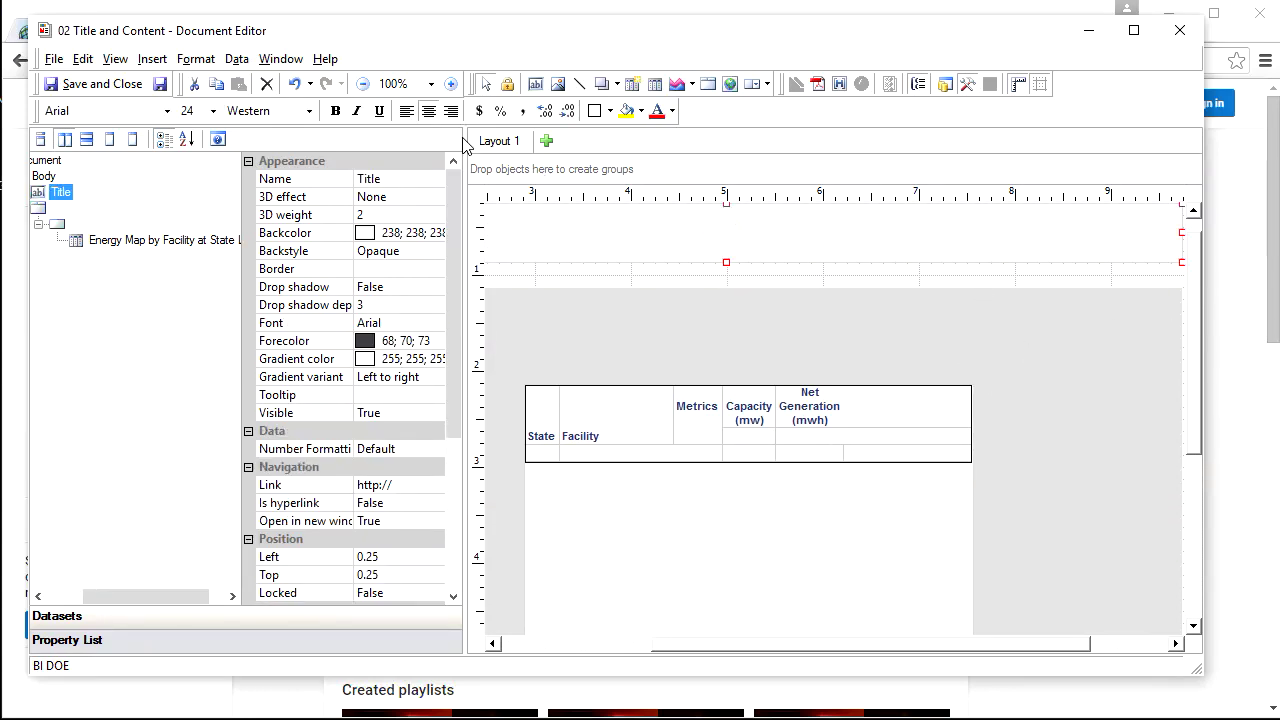
scroll(415, 560, "down", 5)
left_click(415, 556)
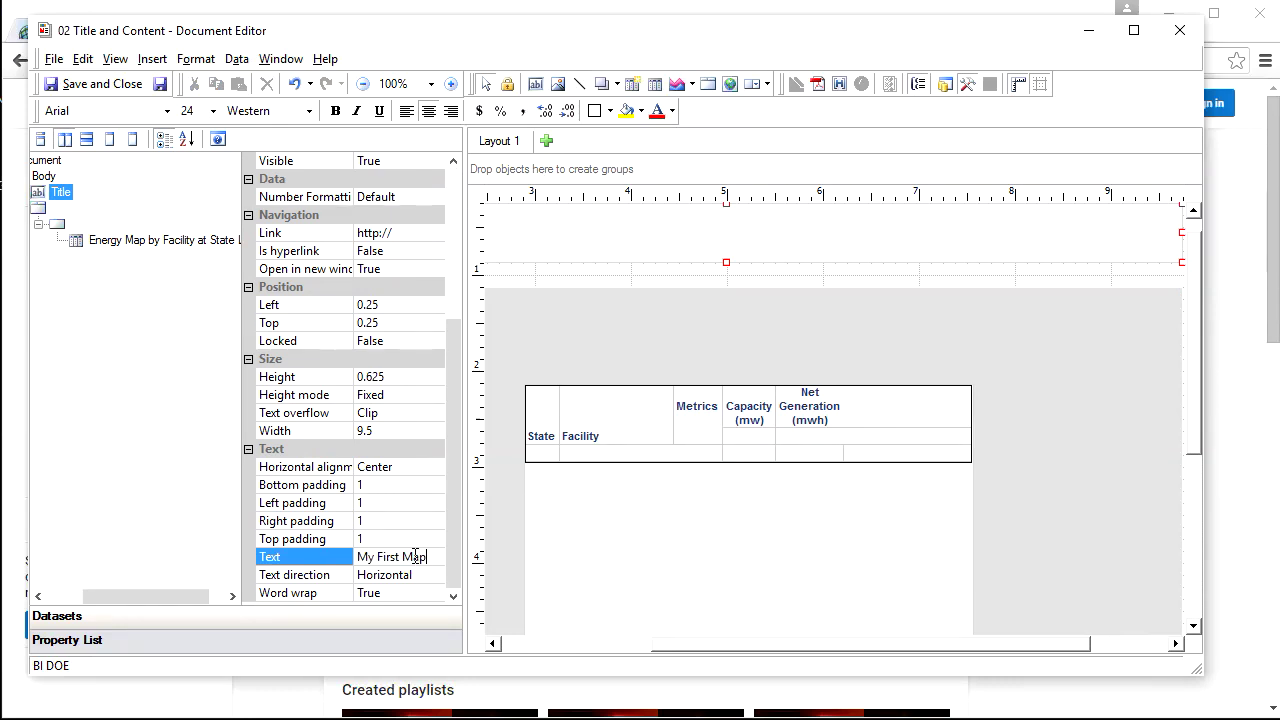
type("My First Map")
left_click(777, 320)
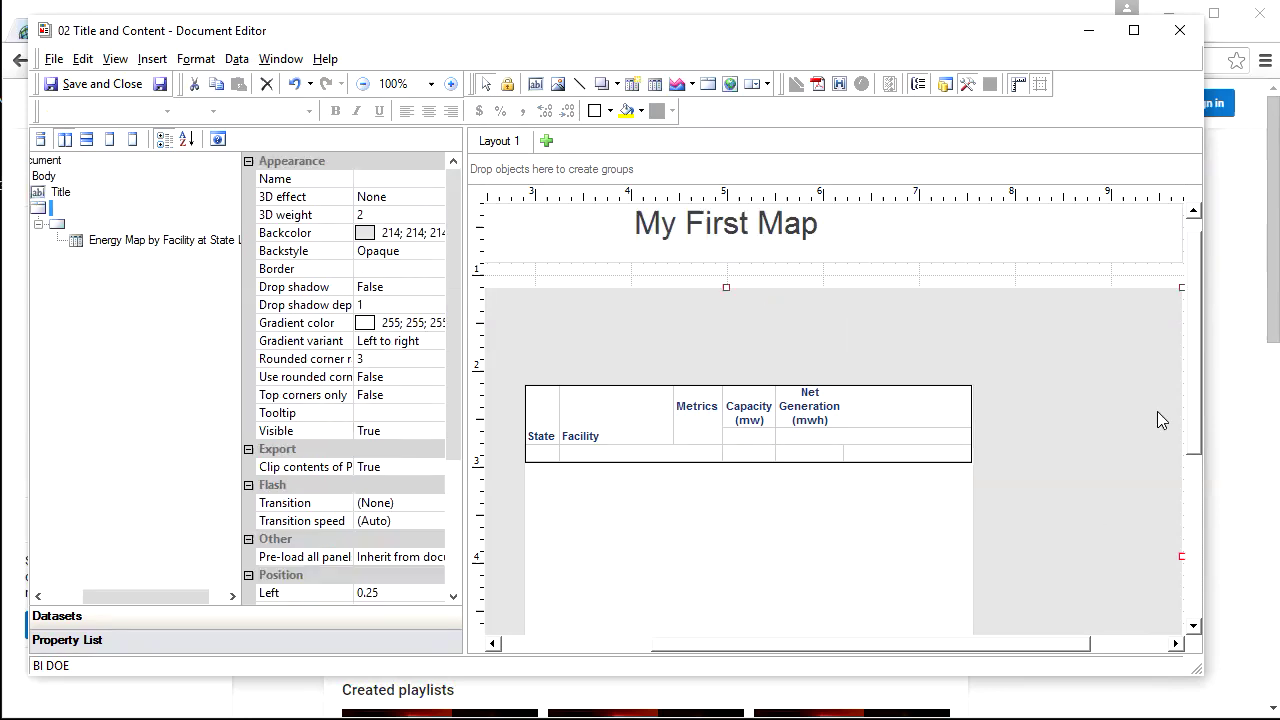
- Save and close the document, replacing 'map test' in Reports, then return to the browser's Shared Reports
left_click(66, 88)
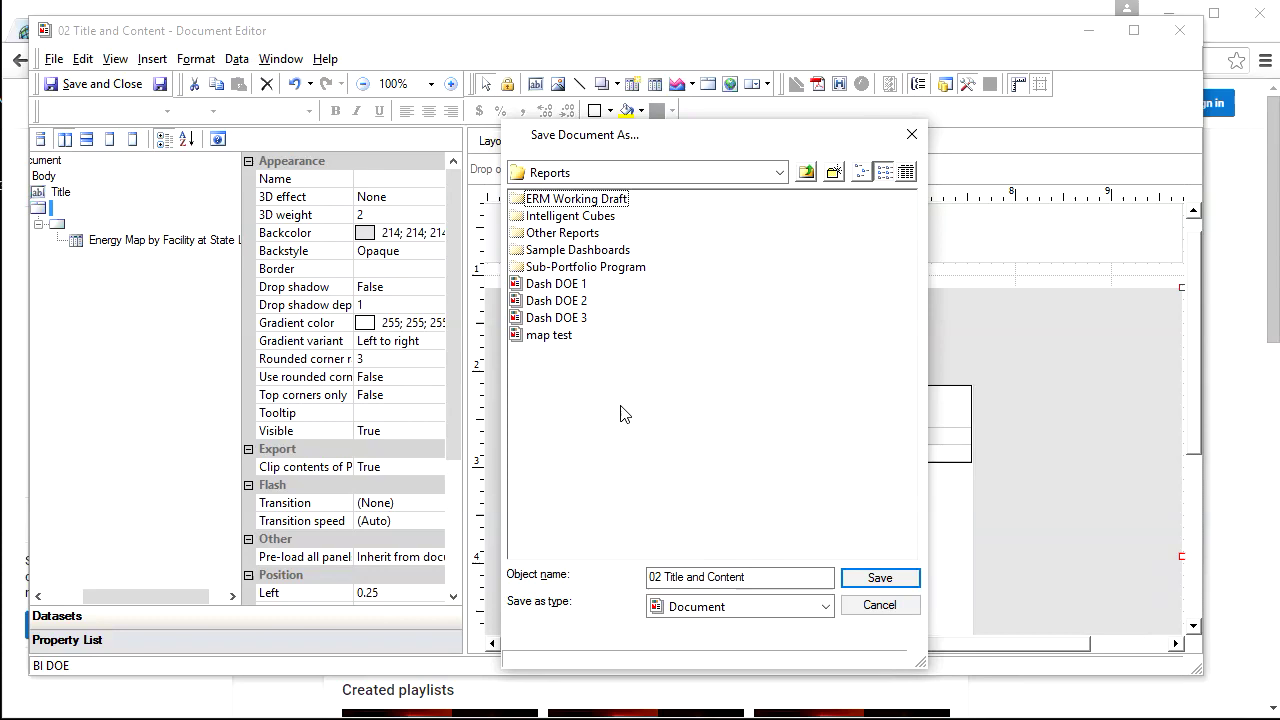
left_click(538, 336)
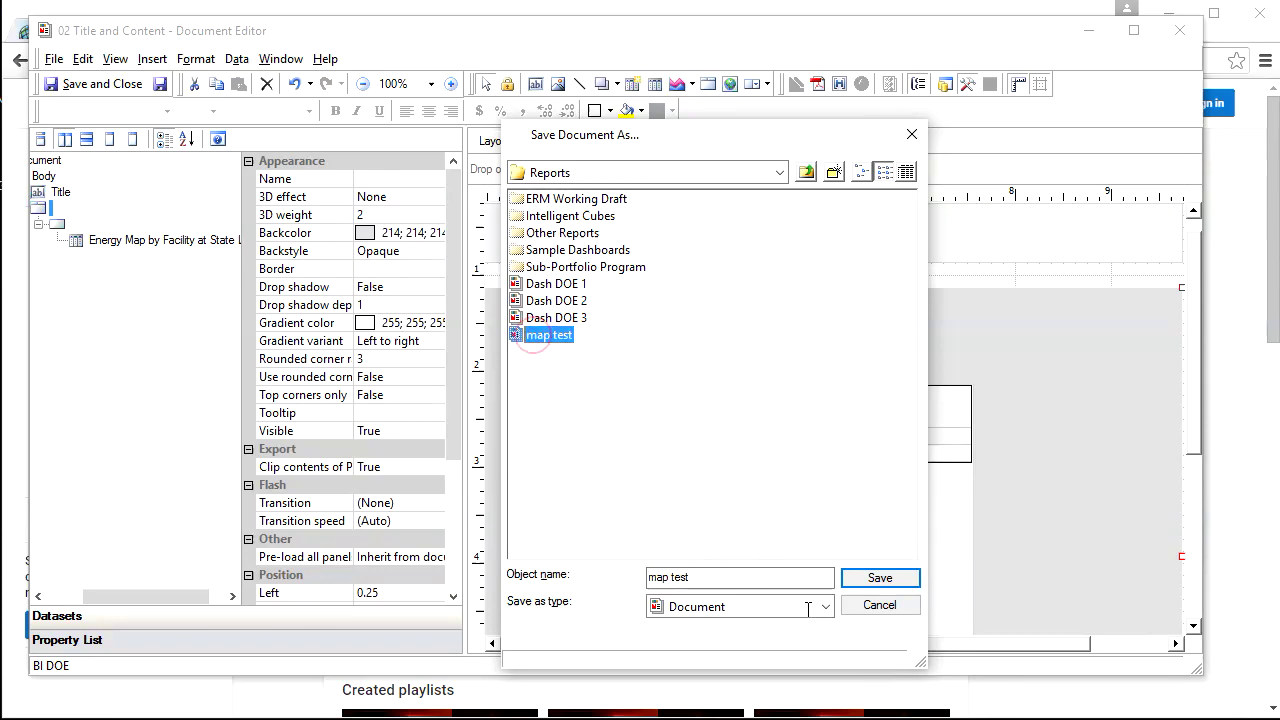
left_click(884, 583)
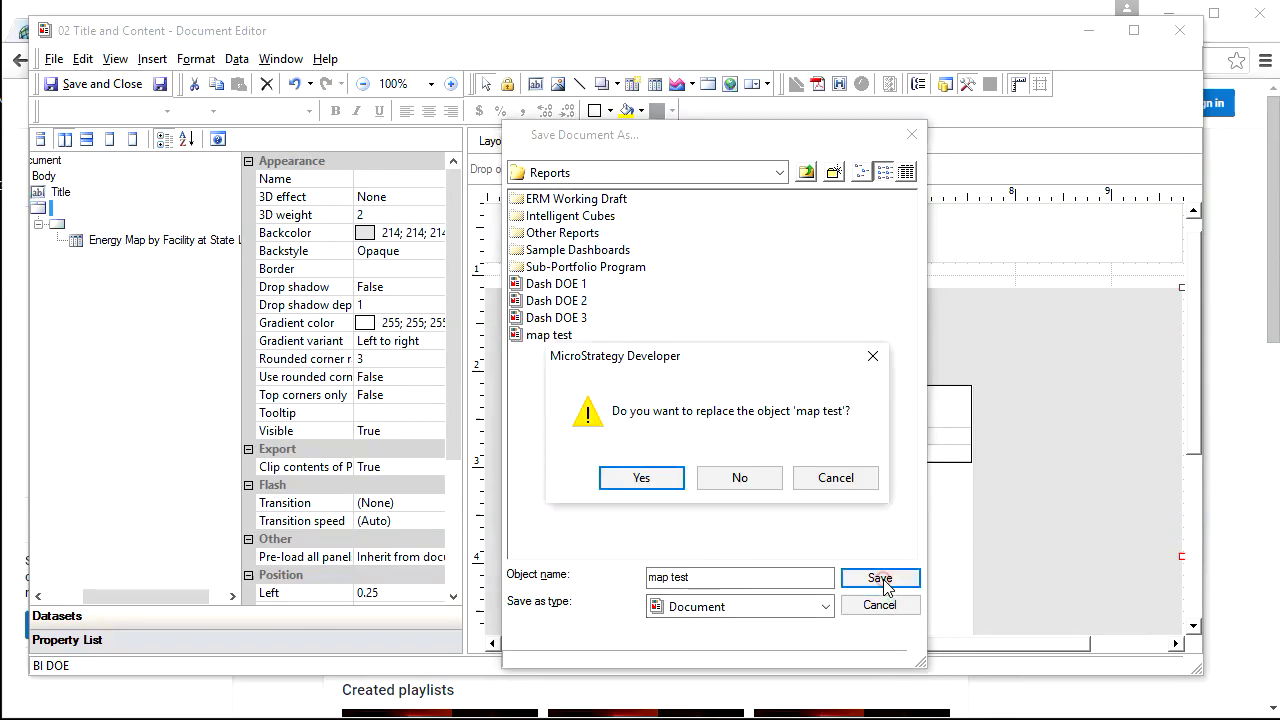
left_click(641, 478)
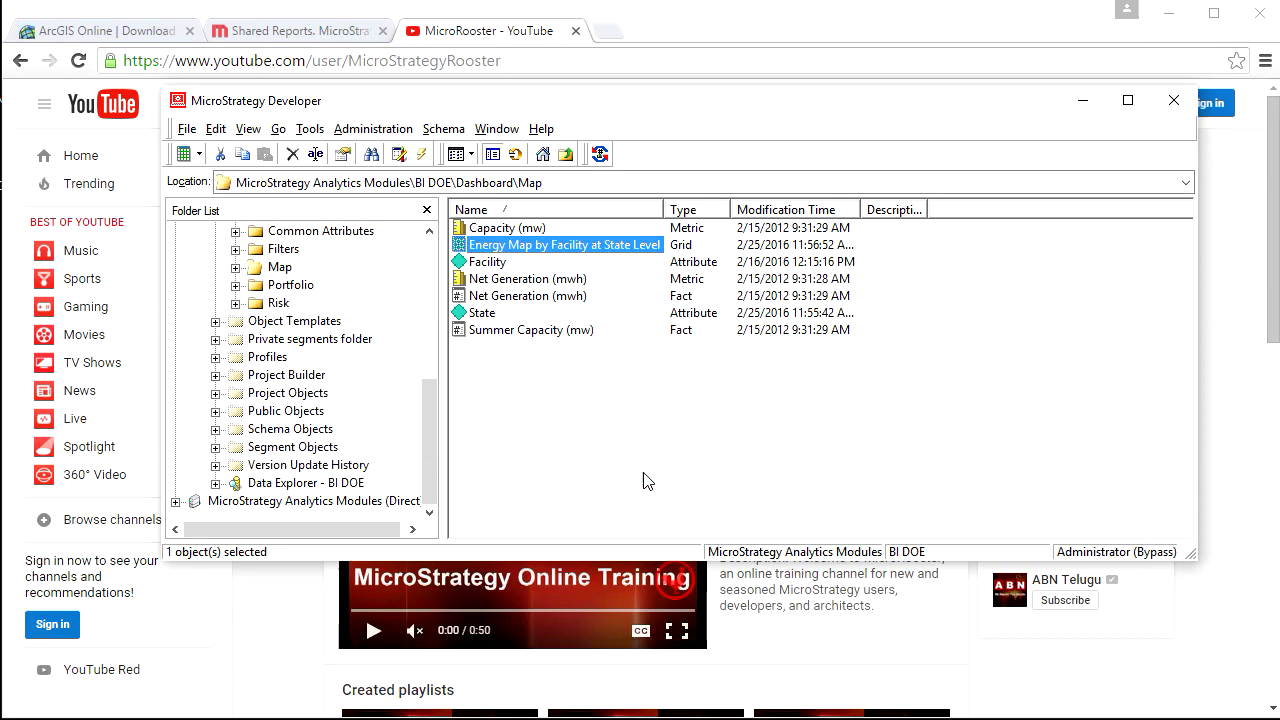
left_click(258, 32)
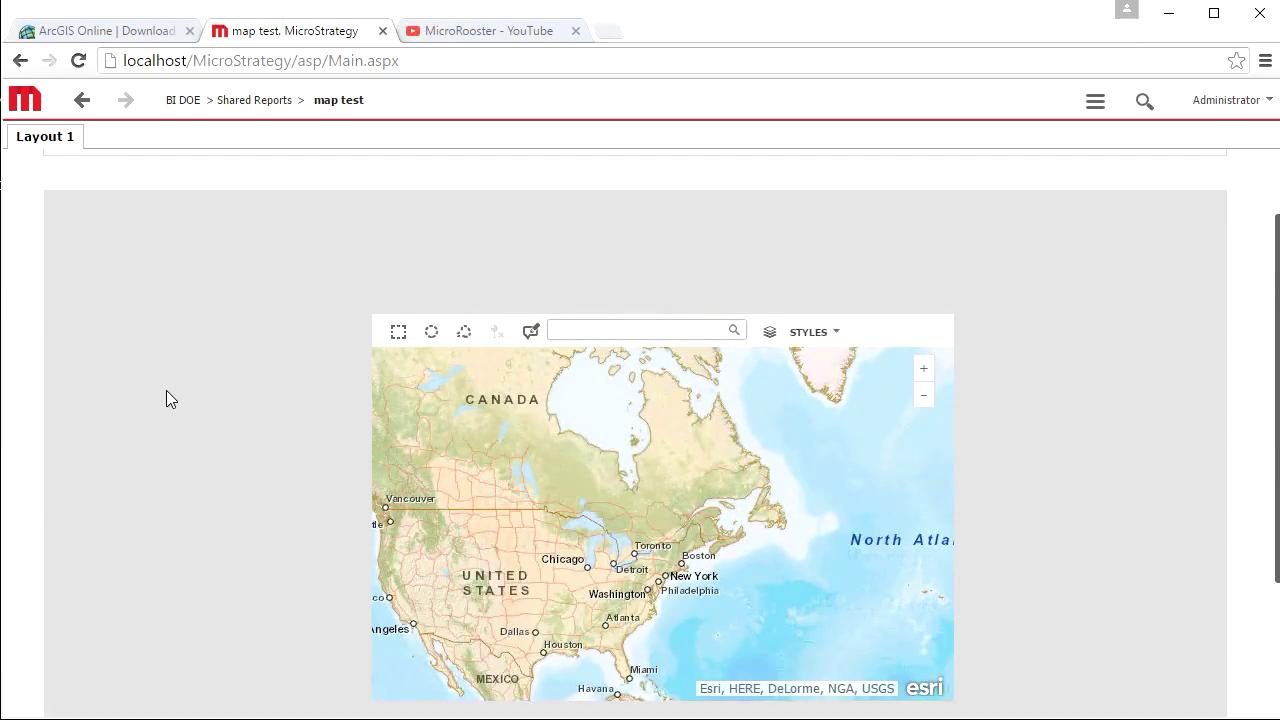
- Scroll to the map test document and bring up its actions menu
scroll(178, 401, "down", 1)
left_click(1095, 101)
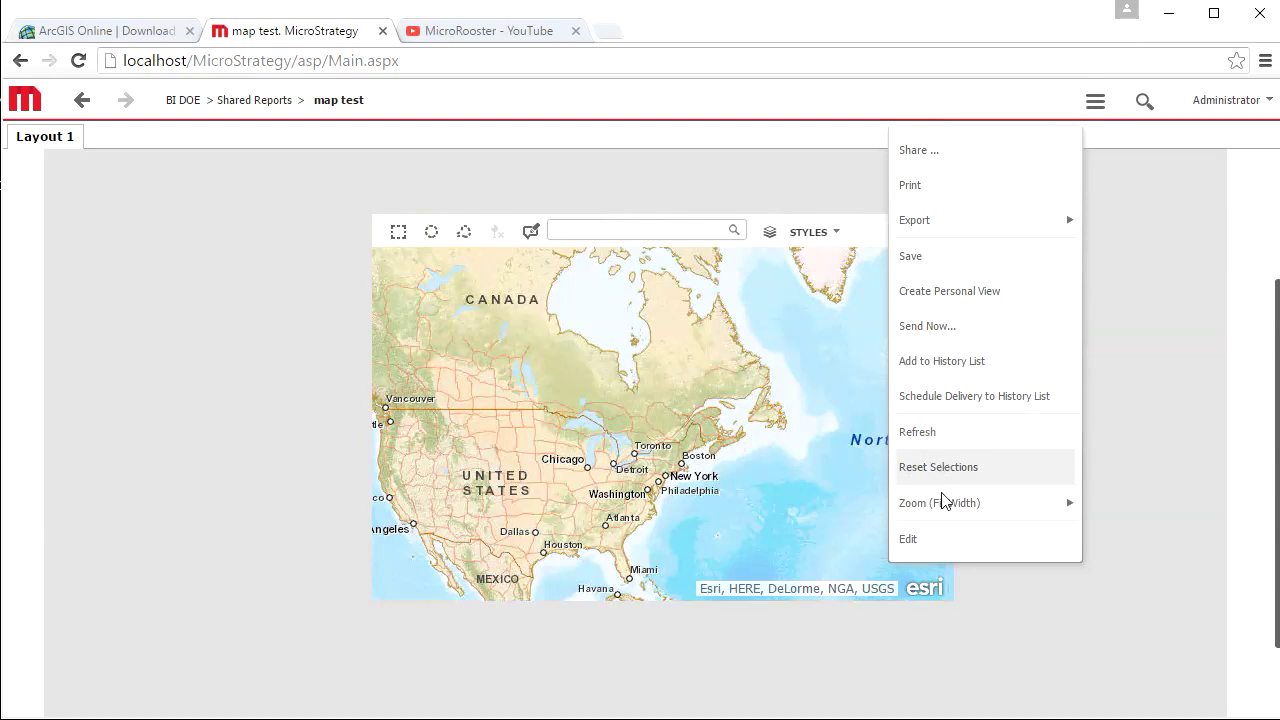
- Put map test in edit mode and open the map widget's Widget Properties
left_click(937, 541)
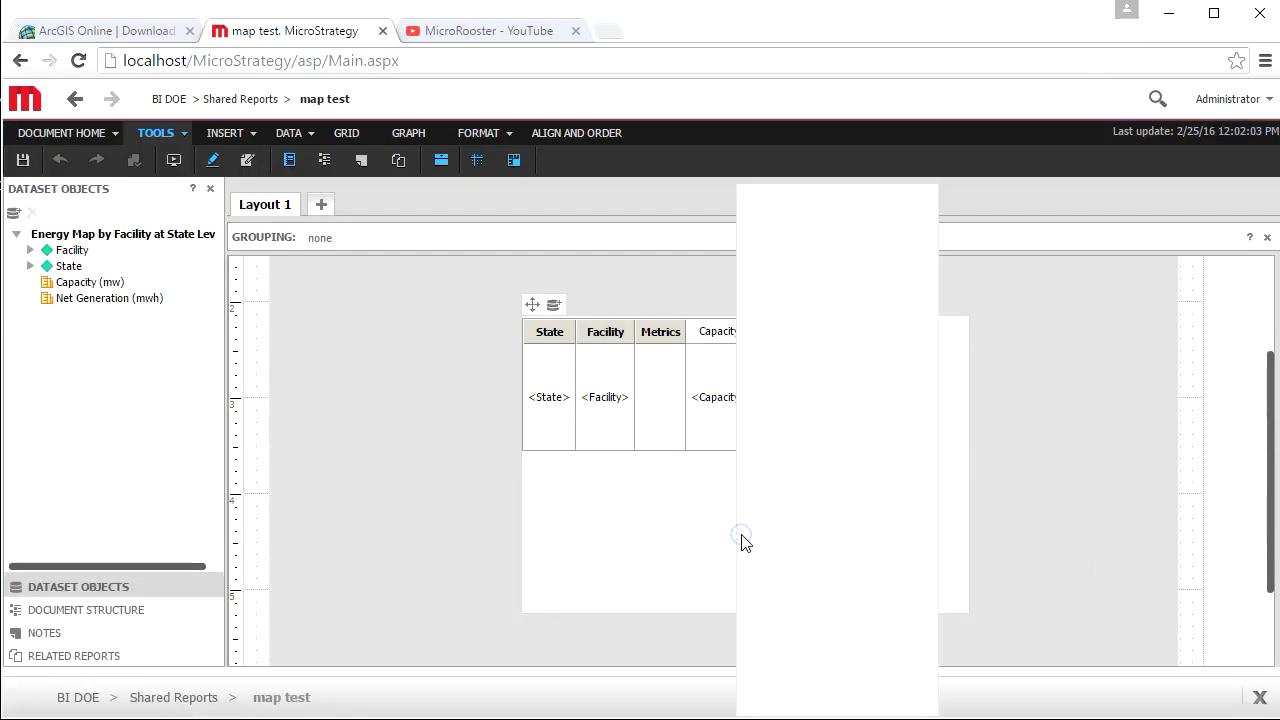
right_click(741, 537)
left_click(829, 672)
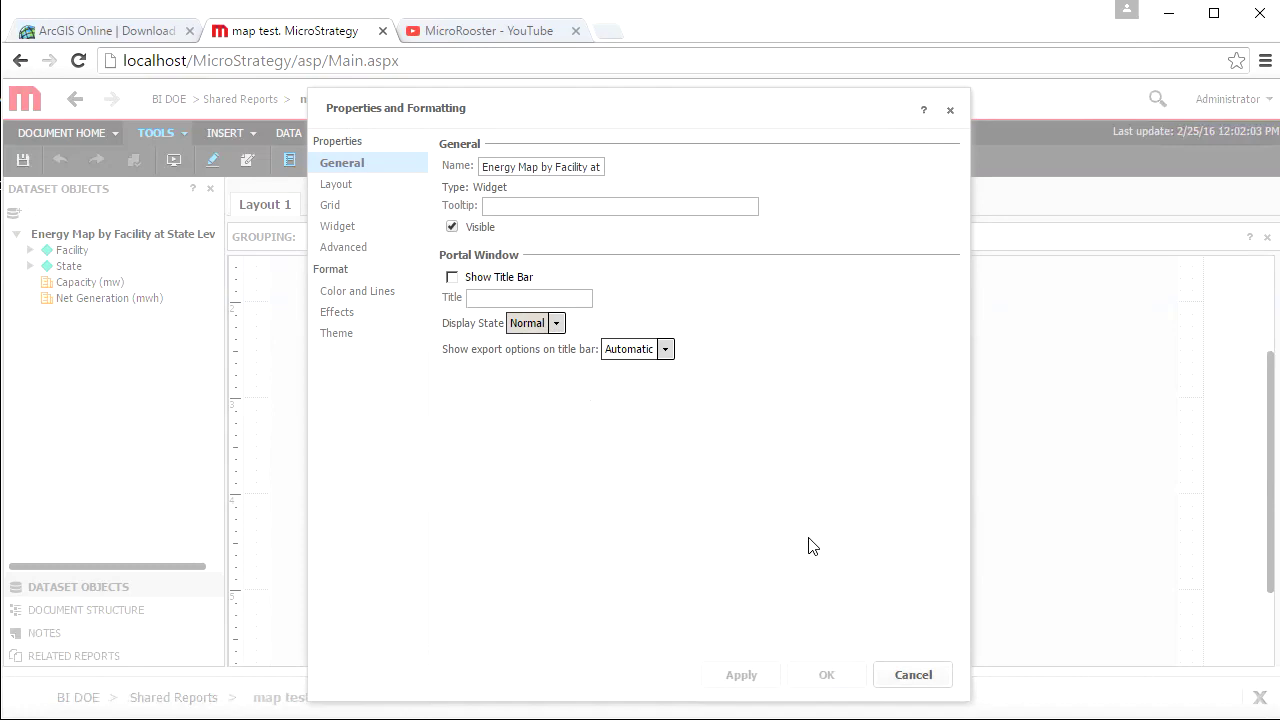
left_click(330, 204)
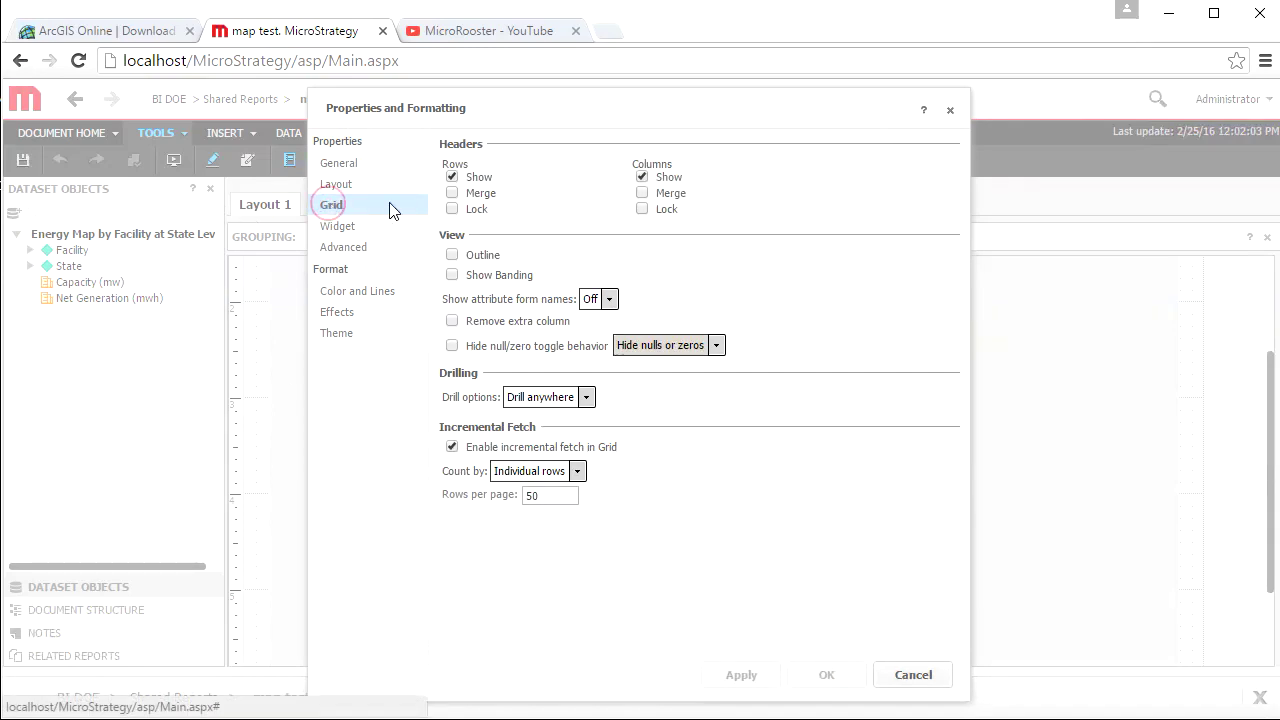
left_click(343, 228)
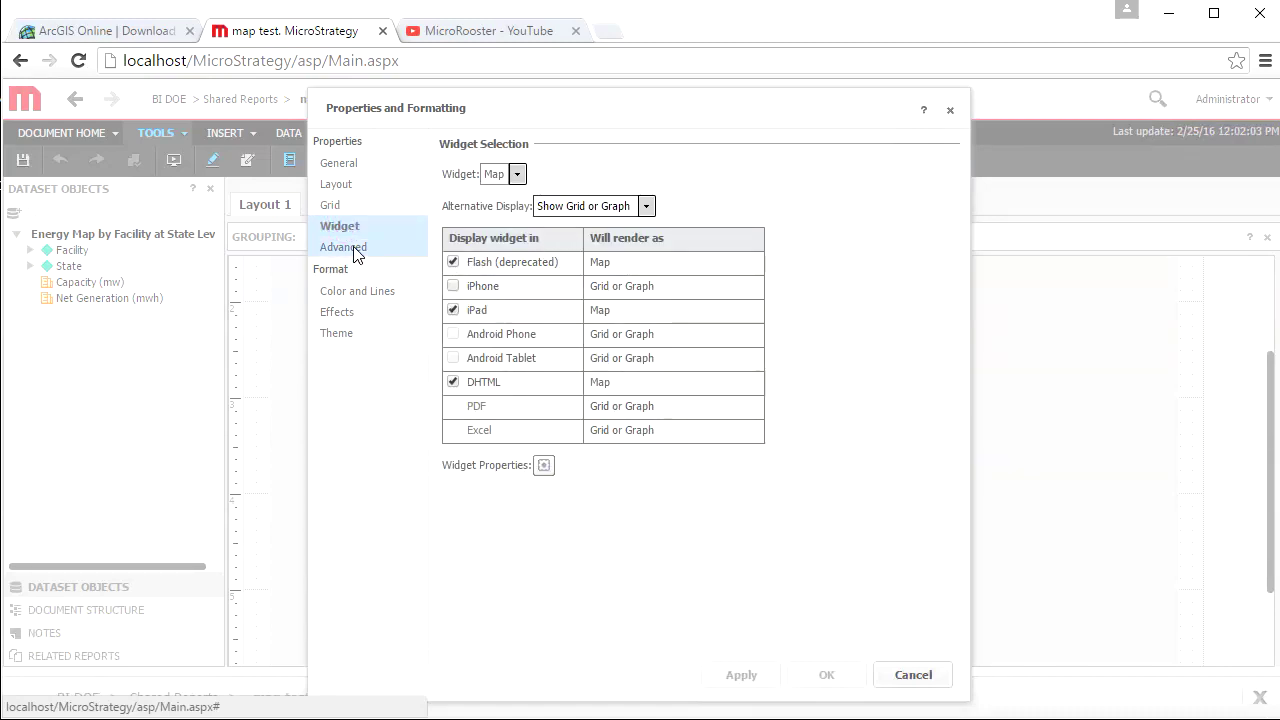
left_click(544, 466)
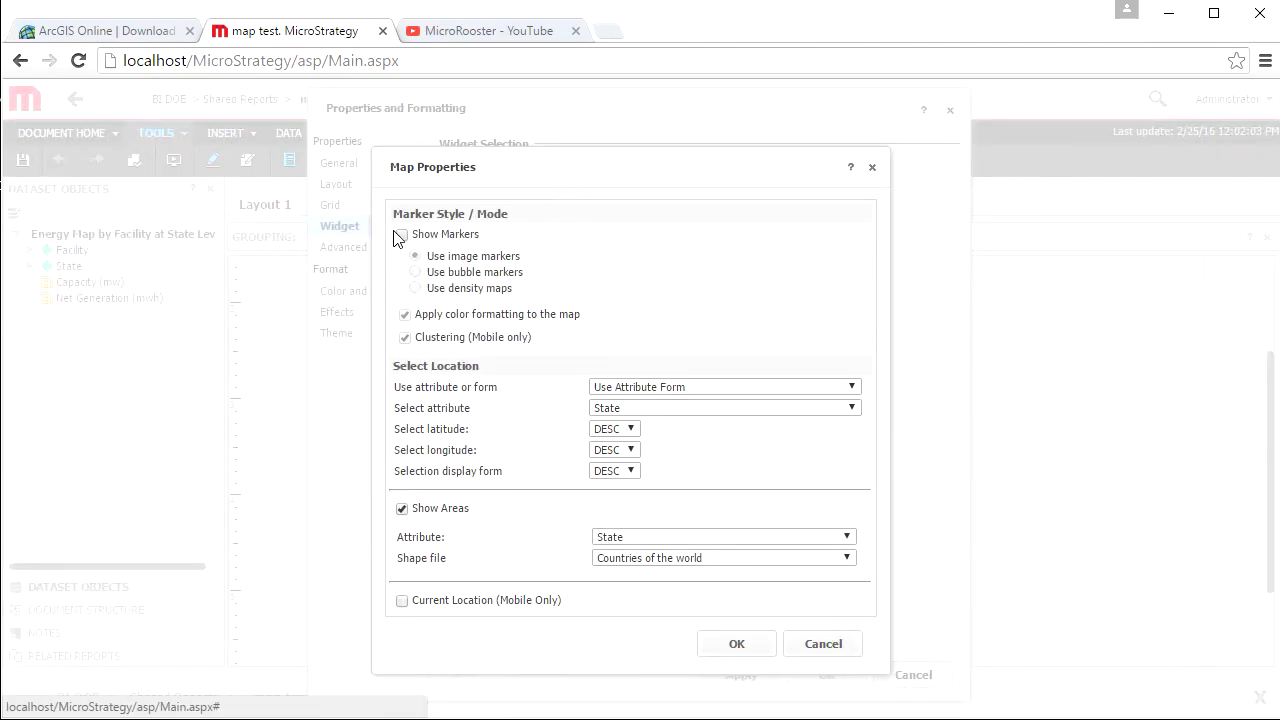
- Show markers for Facility located by Lat and Long forms, displaying DESC, and apply
left_click(398, 235)
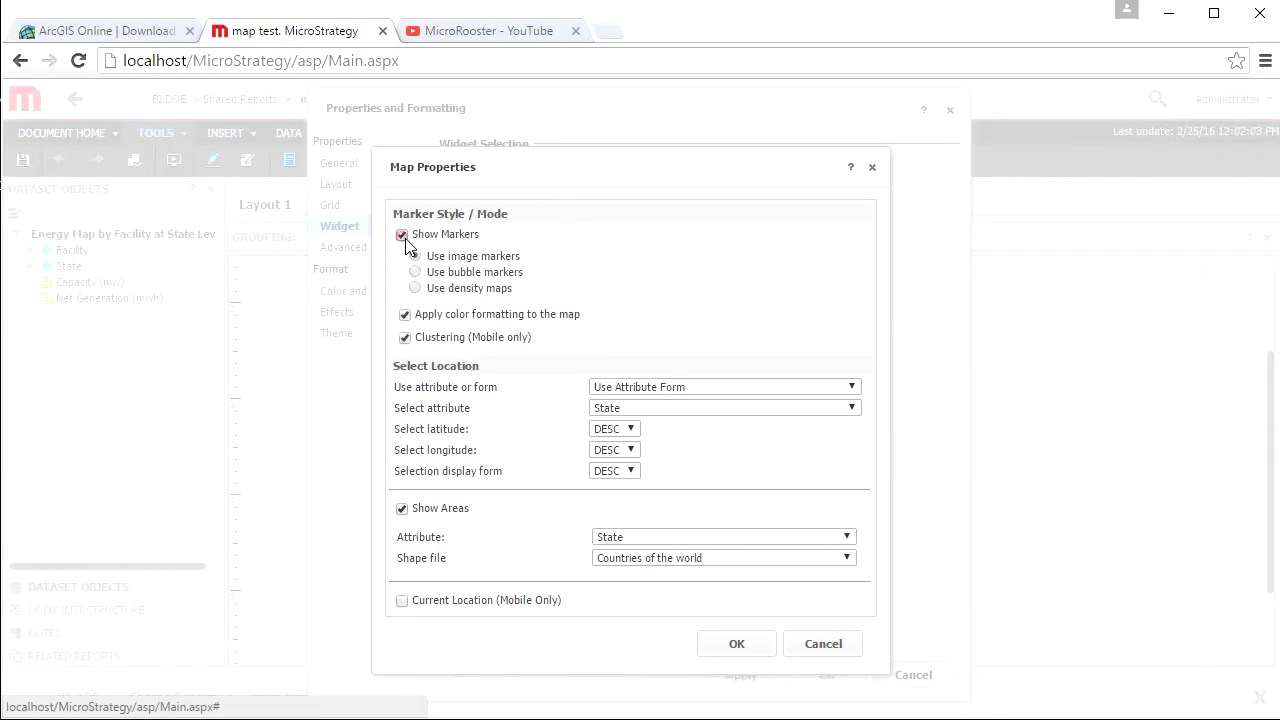
left_click(622, 408)
left_click(630, 437)
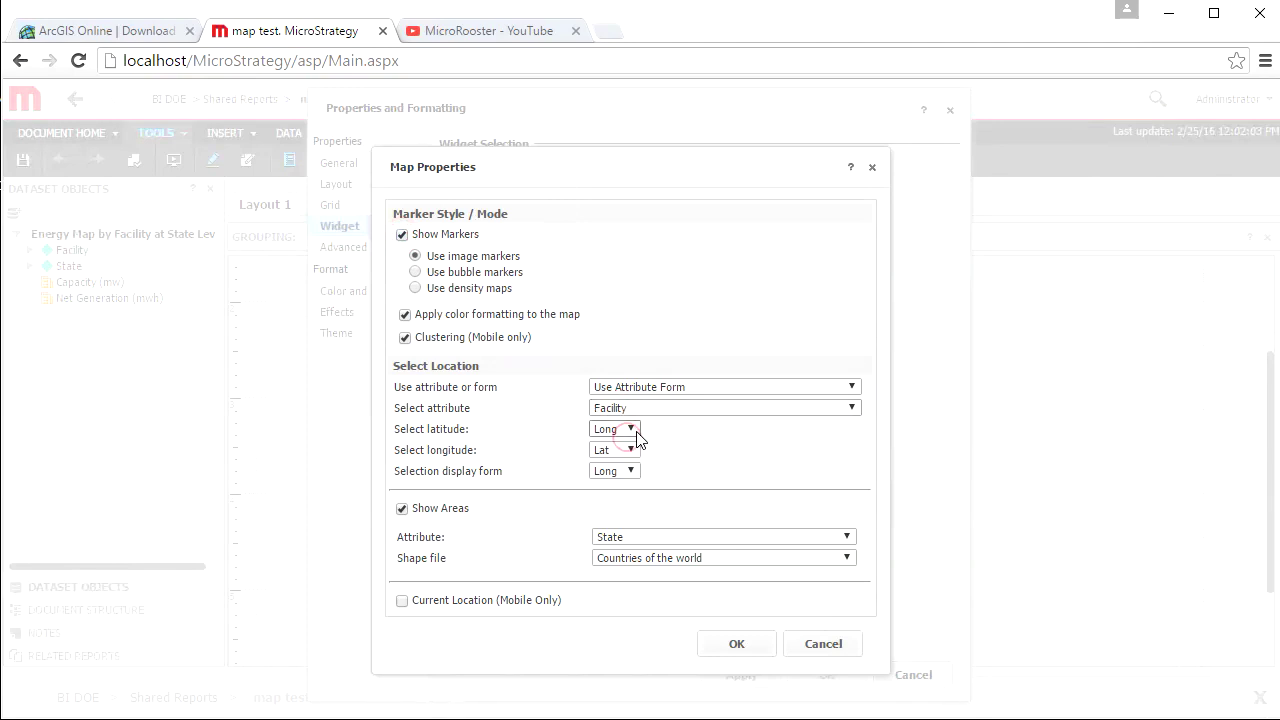
left_click(630, 431)
left_click(610, 457)
left_click(608, 450)
left_click(614, 467)
left_click(614, 470)
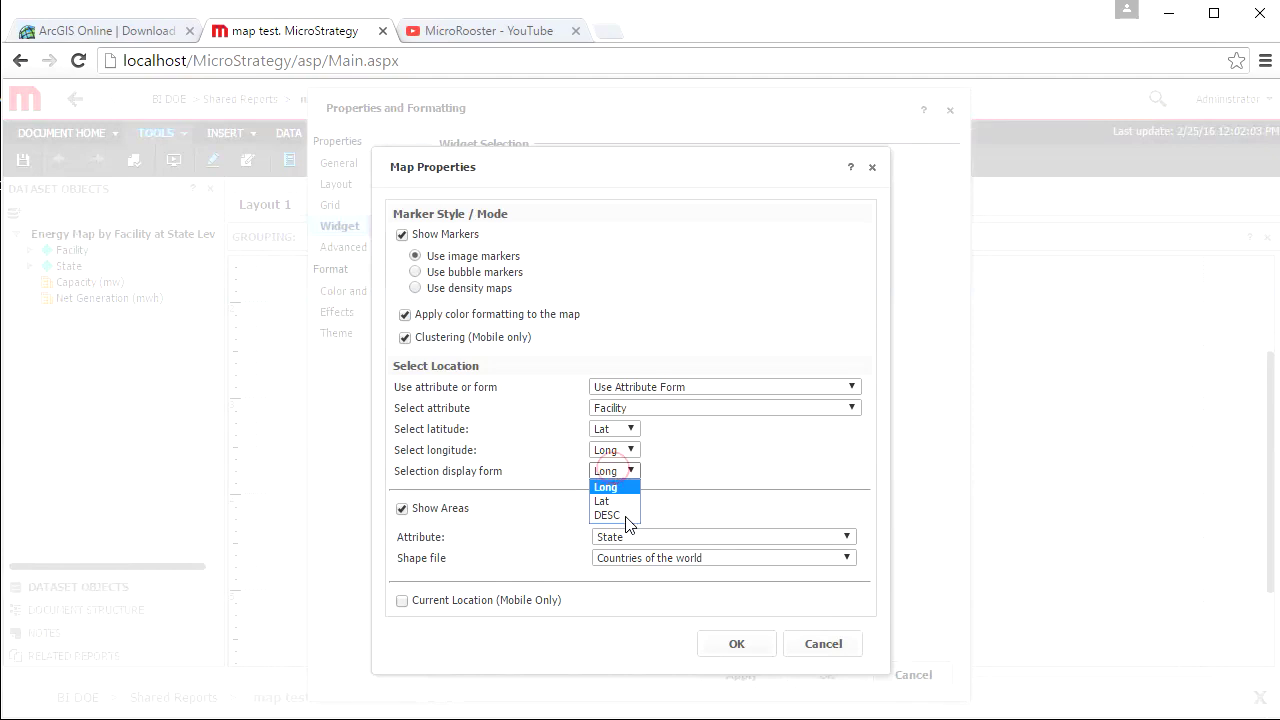
left_click(607, 515)
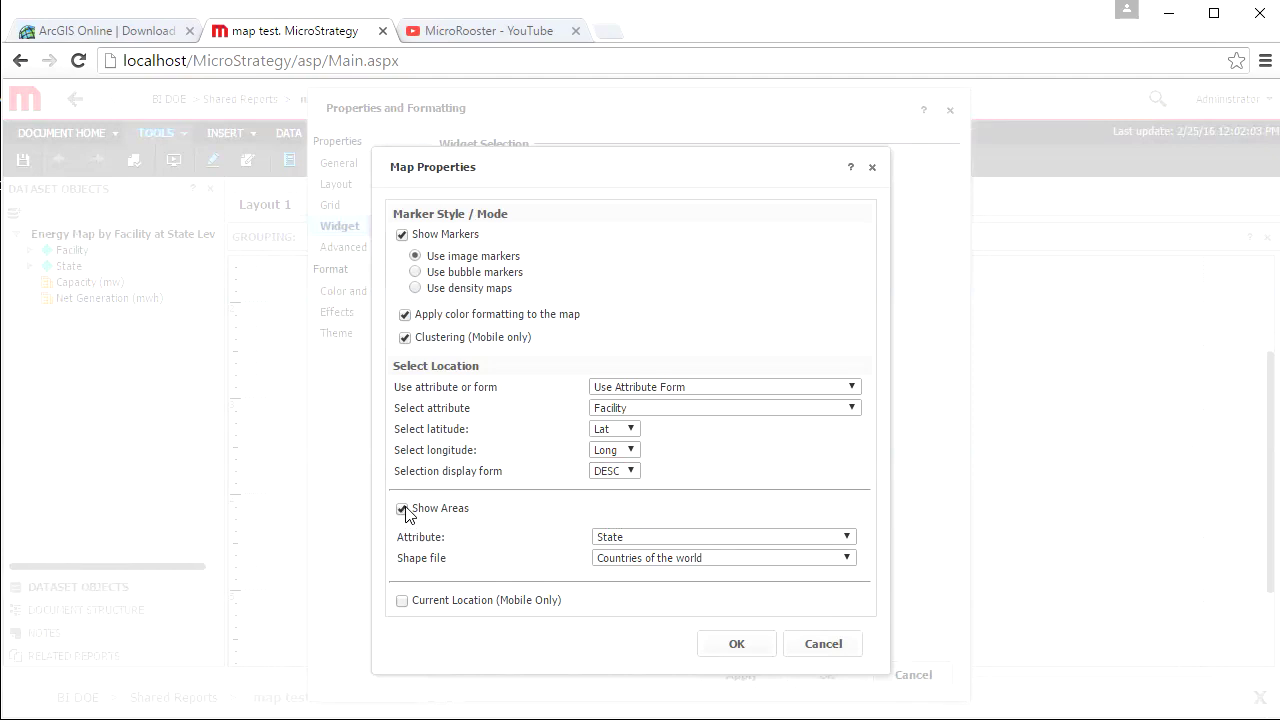
left_click(736, 643)
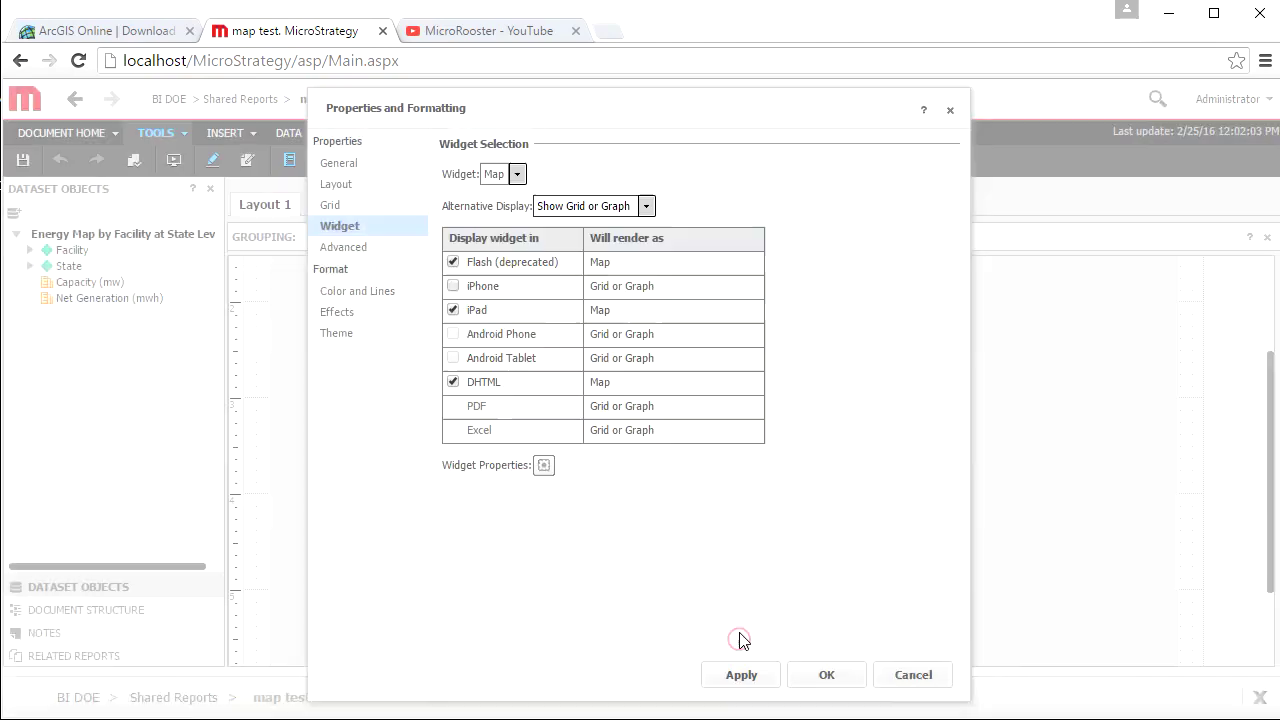
left_click(818, 679)
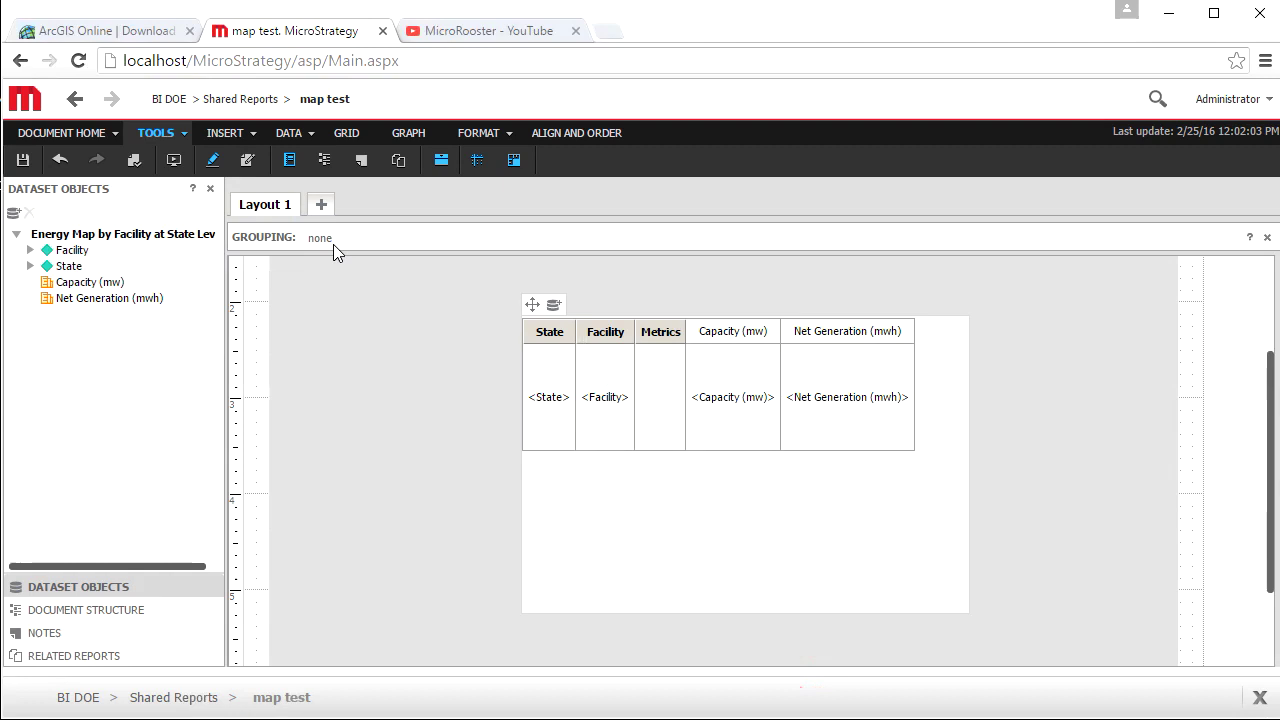
- Switch the map's basemap to satellite imagery and zoom out to the whole US
left_click(173, 160)
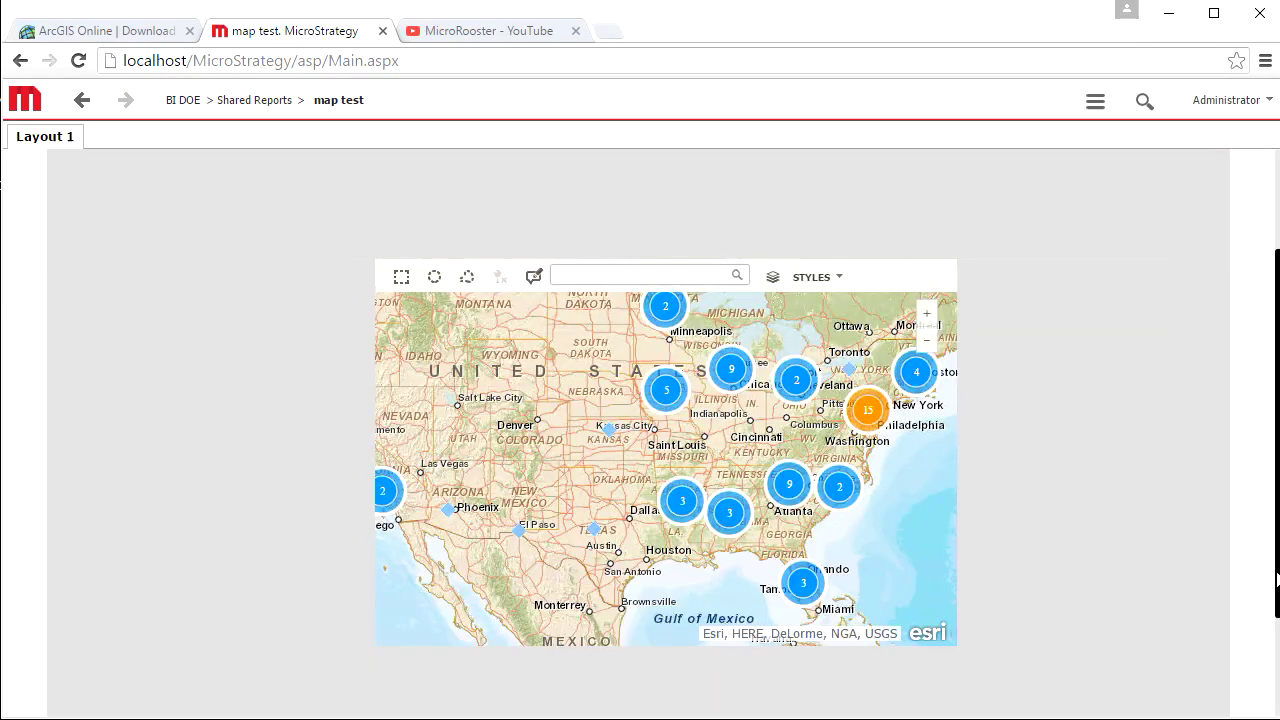
mouse_move(682, 503)
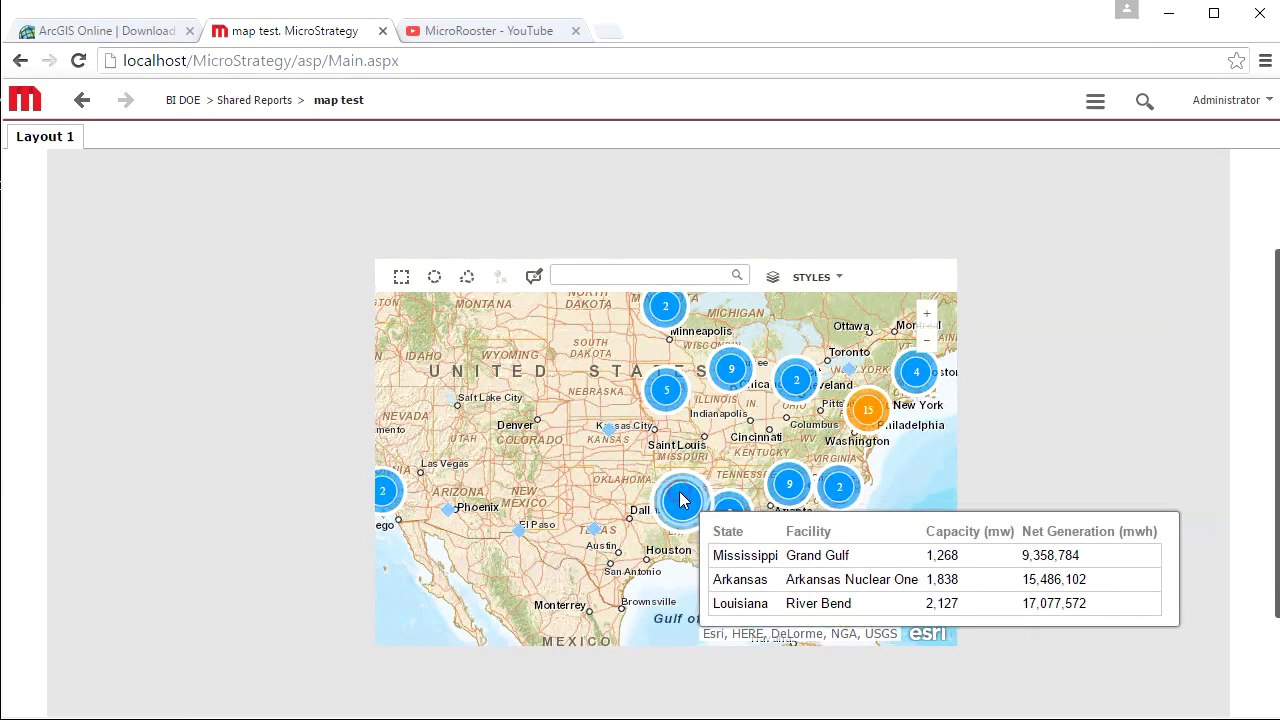
scroll(690, 510, "up", 1)
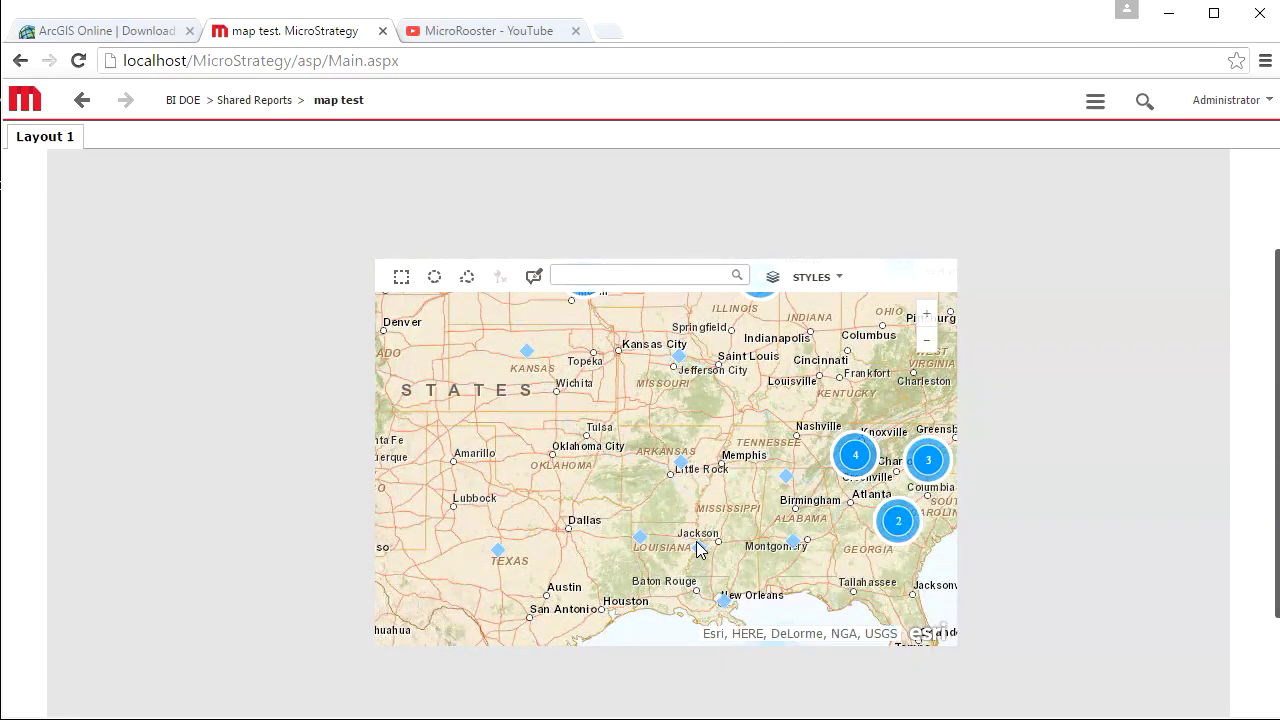
left_click(838, 279)
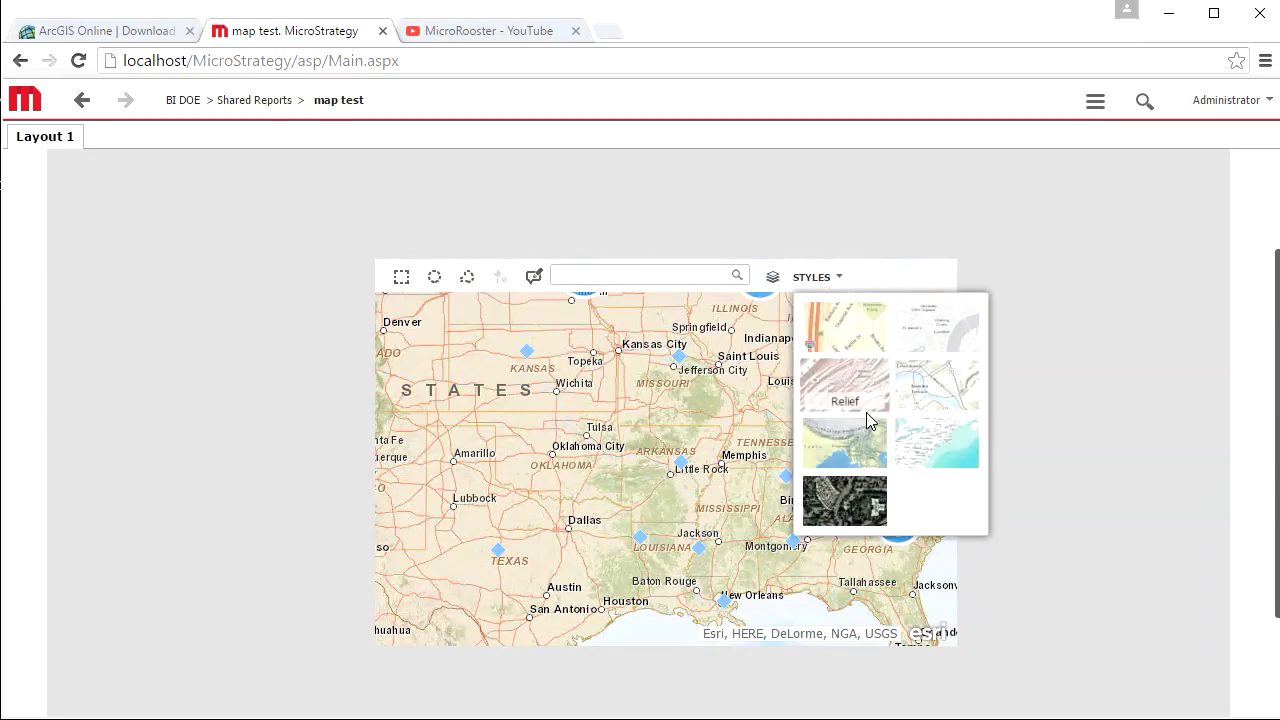
left_click(912, 443)
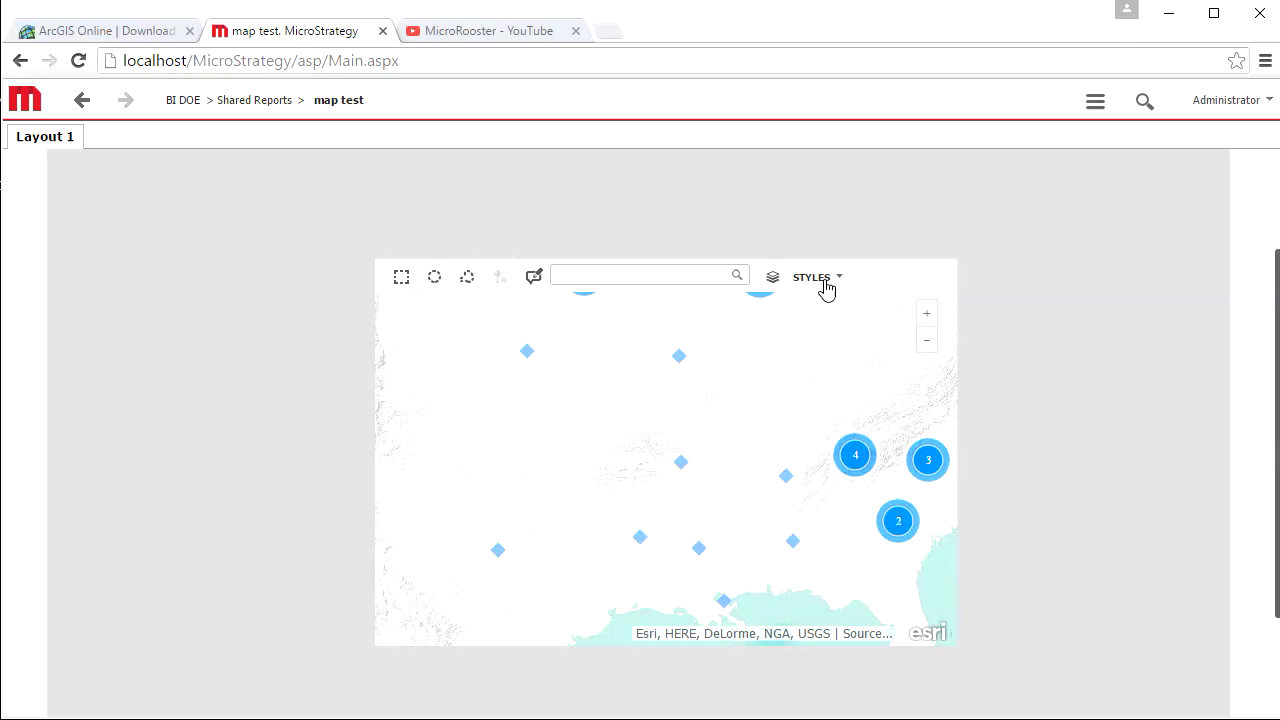
left_click(826, 285)
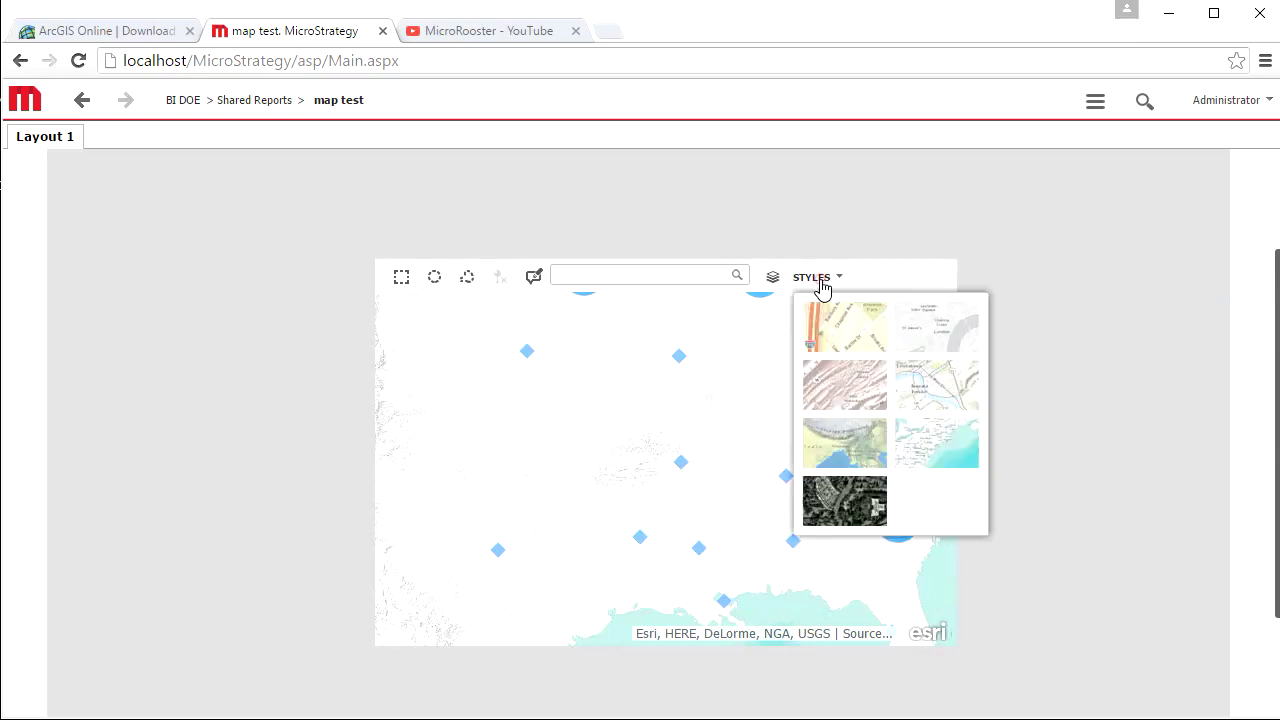
left_click(855, 494)
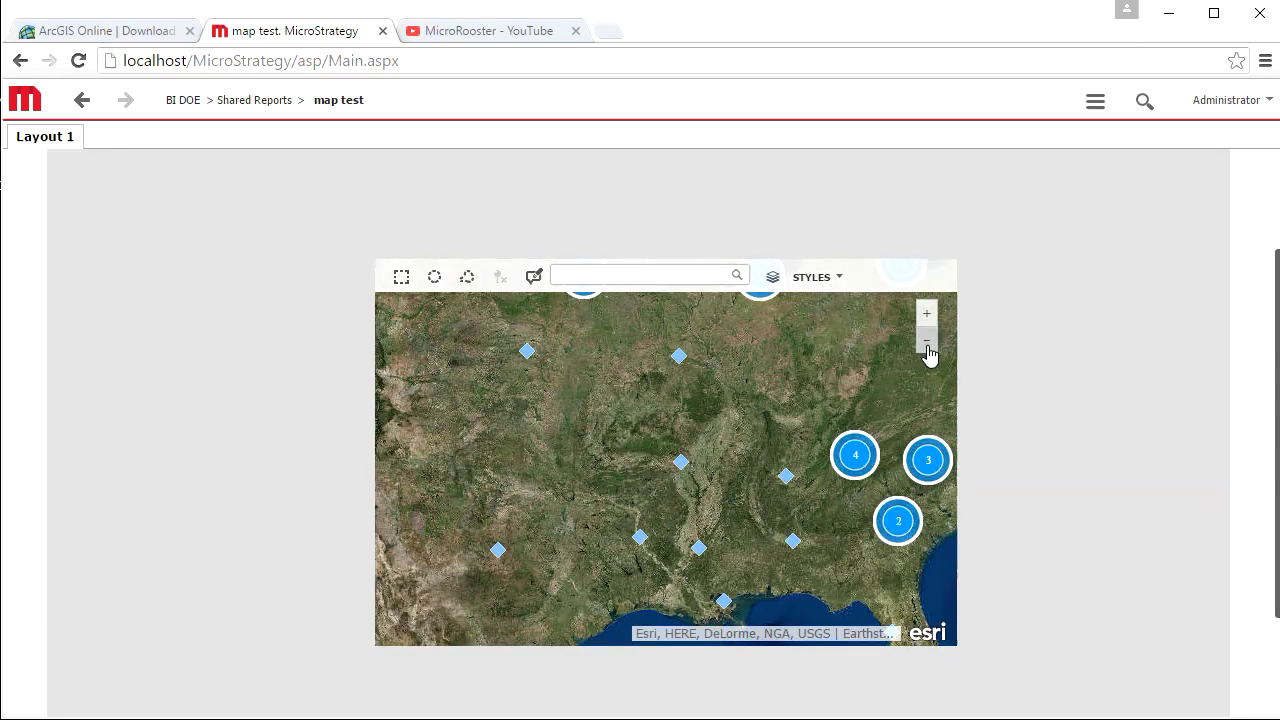
left_click(927, 341)
- Show Net Generation (mwh) on the map layer and open the custom information window template
left_click(834, 284)
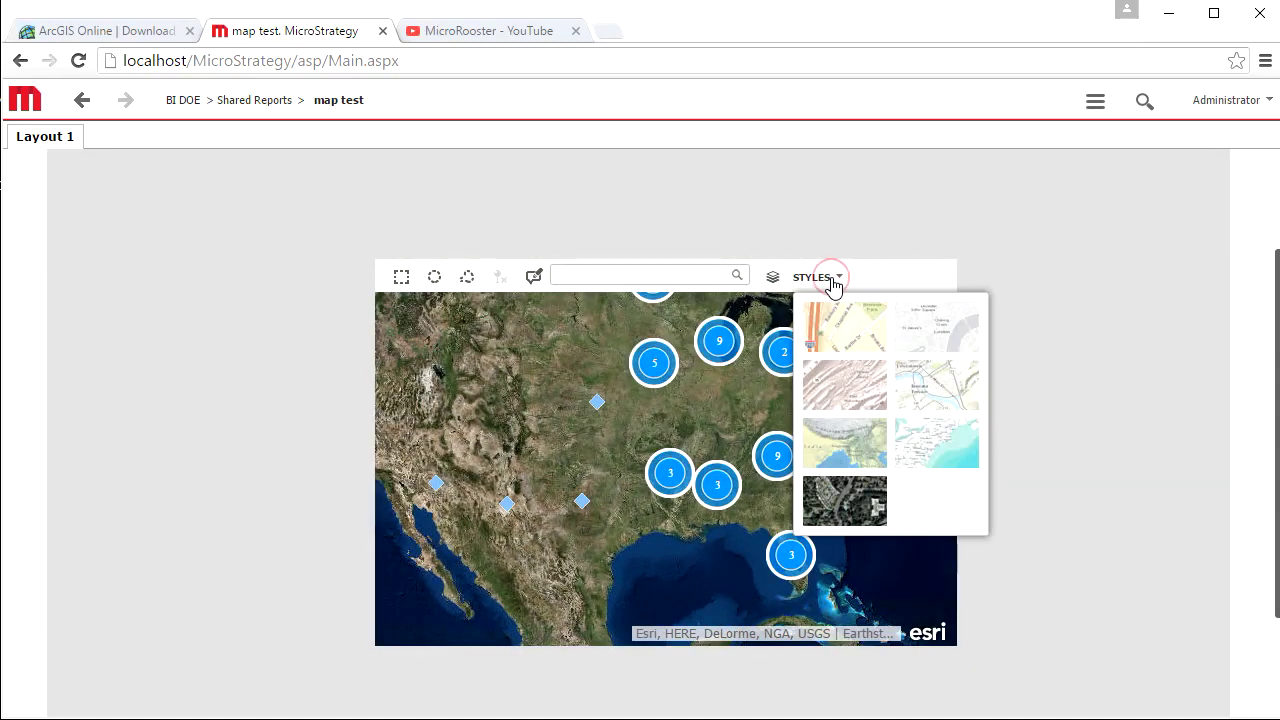
left_click(771, 278)
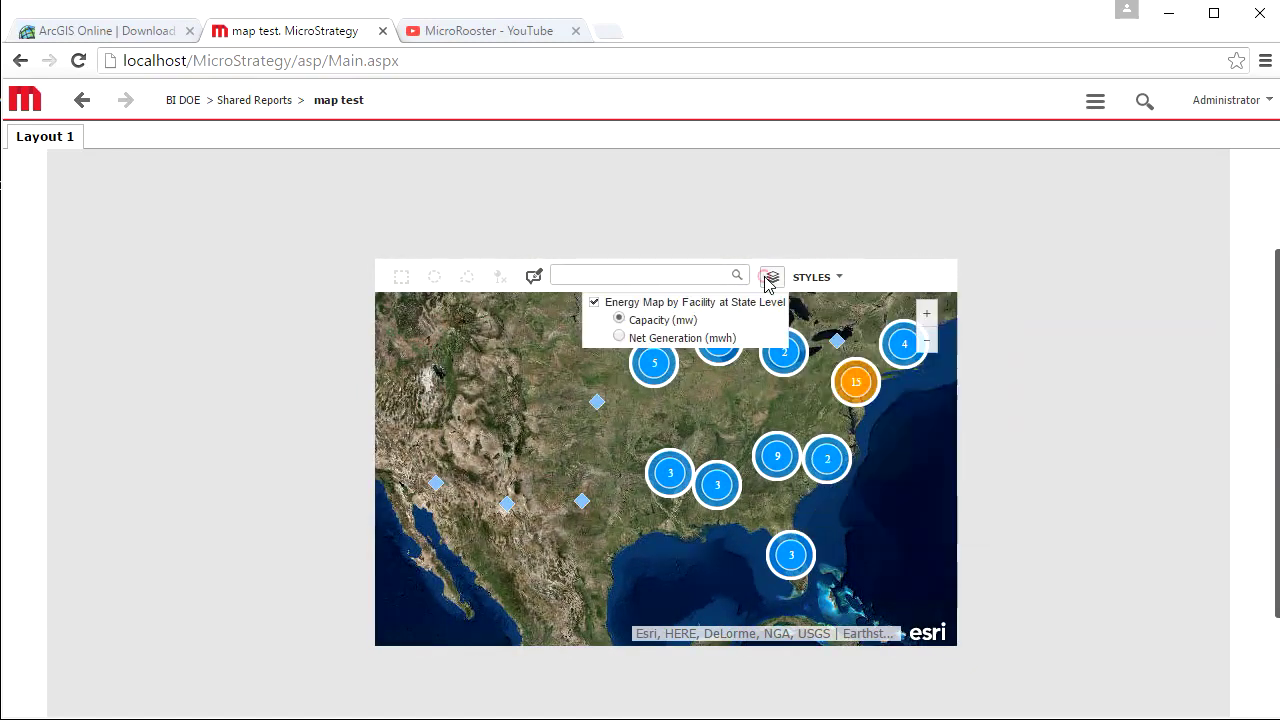
left_click(619, 337)
left_click(534, 276)
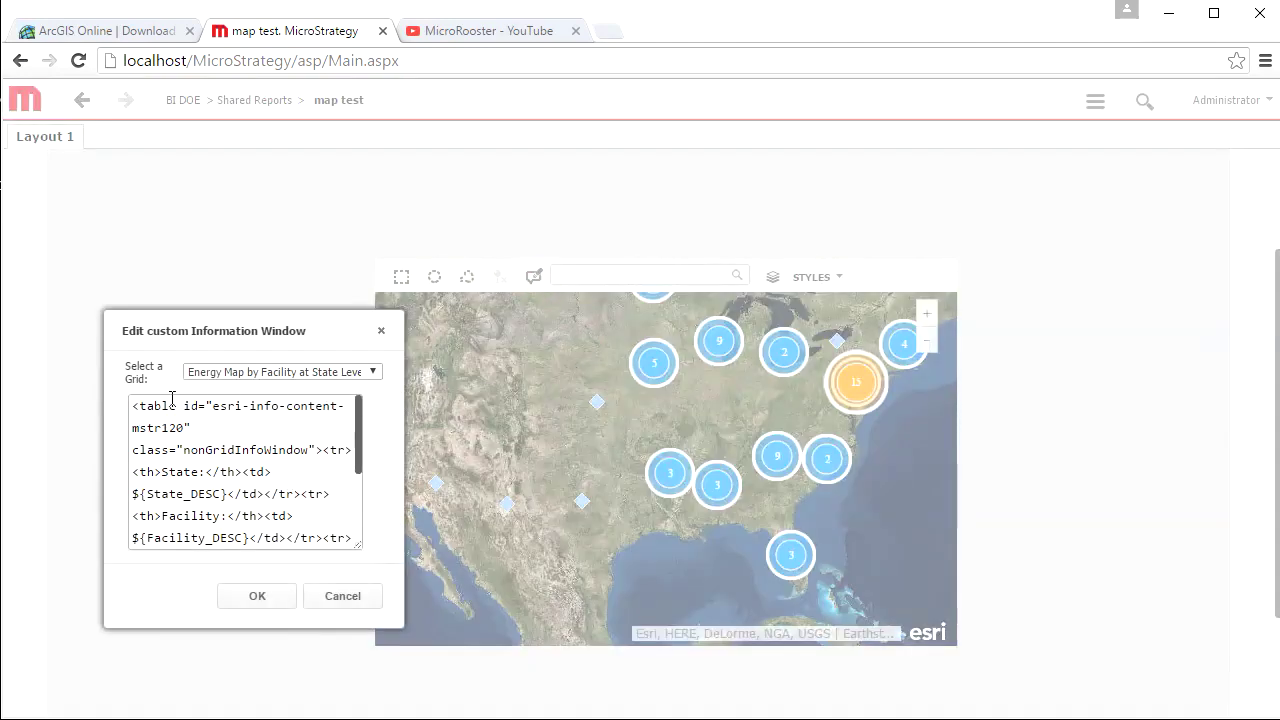
- Check the information window's source grid and scroll through its HTML template
left_click(243, 372)
left_click(243, 378)
left_click_drag(364, 455, 358, 571)
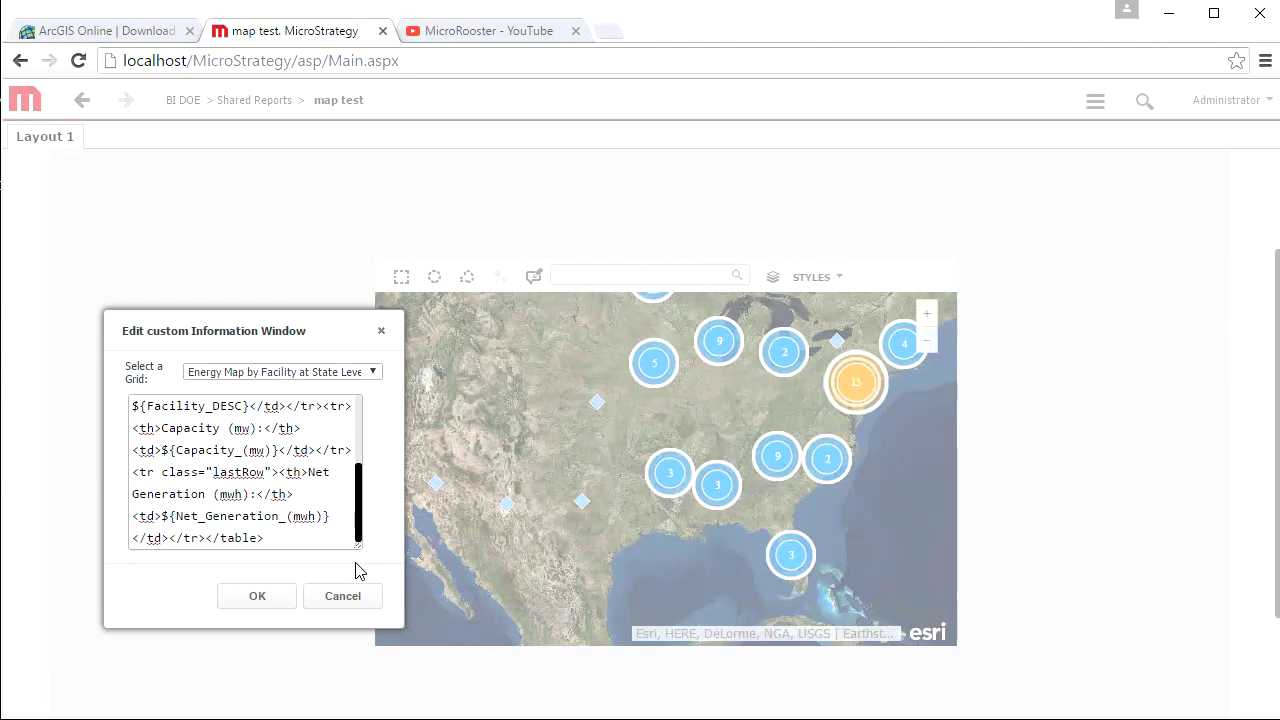
- Cancel the template unchanged, then switch the map widget to bubble markers and apply
left_click(345, 596)
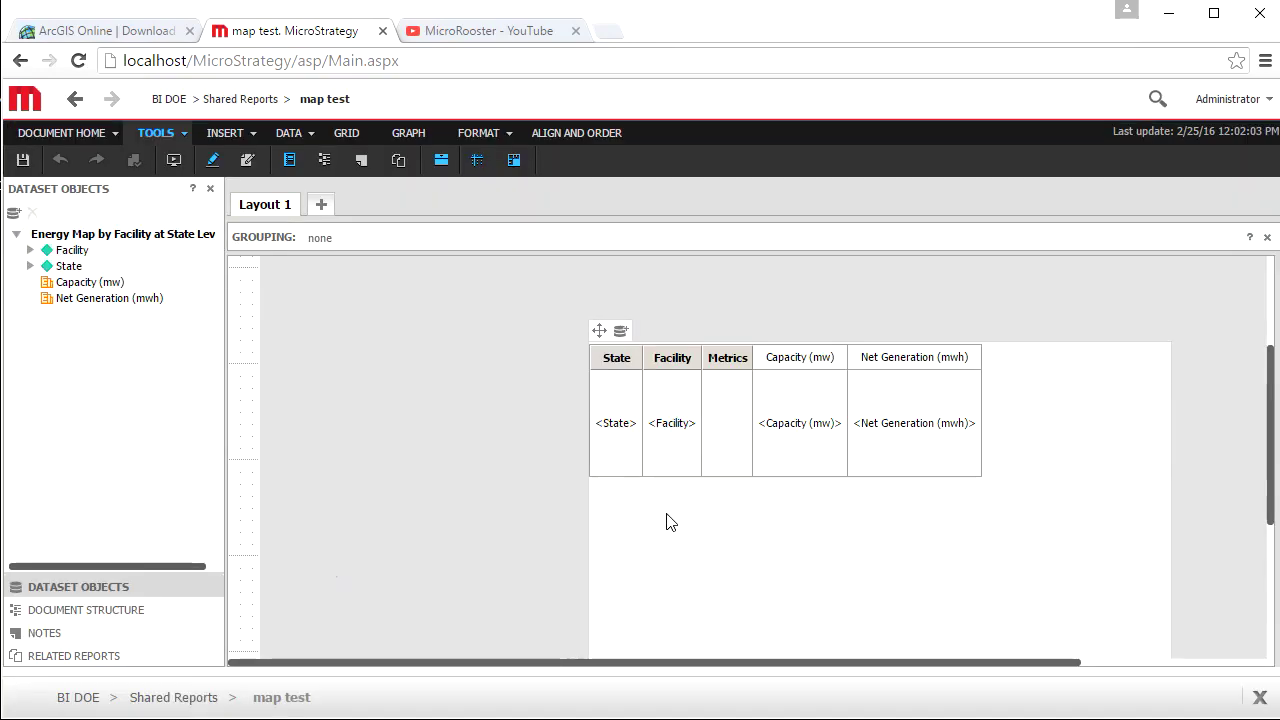
right_click(667, 516)
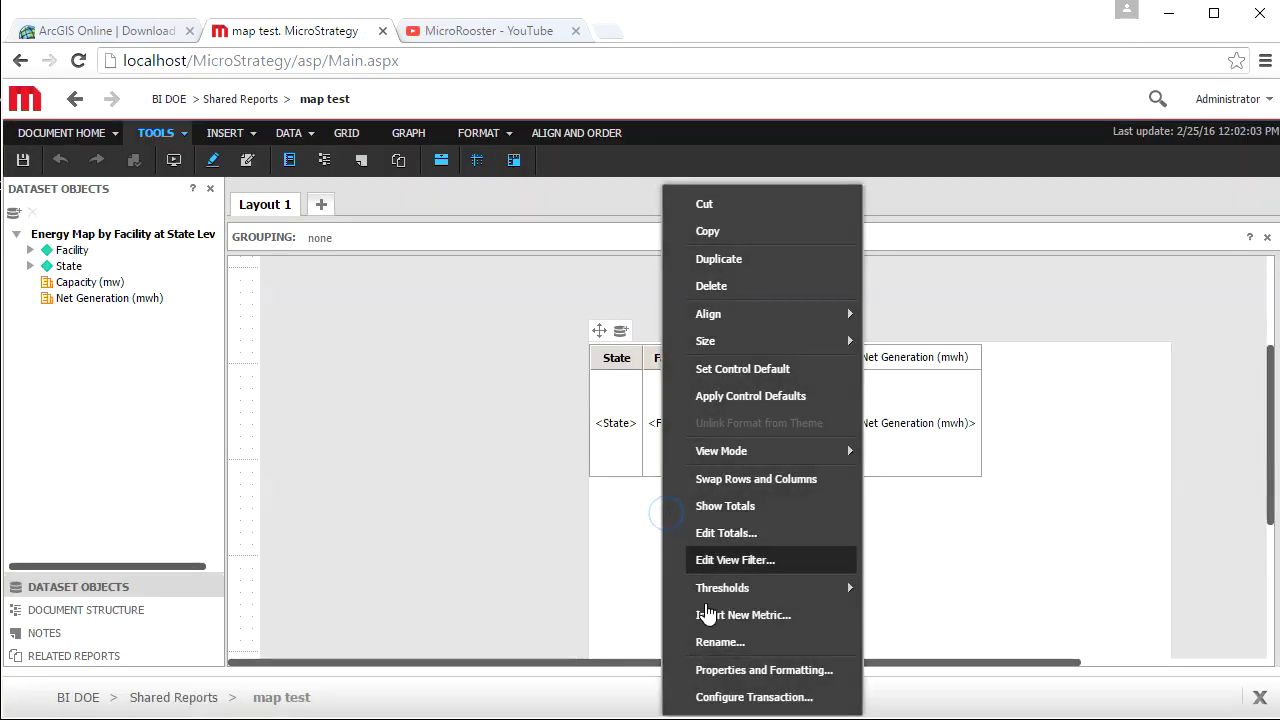
left_click(760, 669)
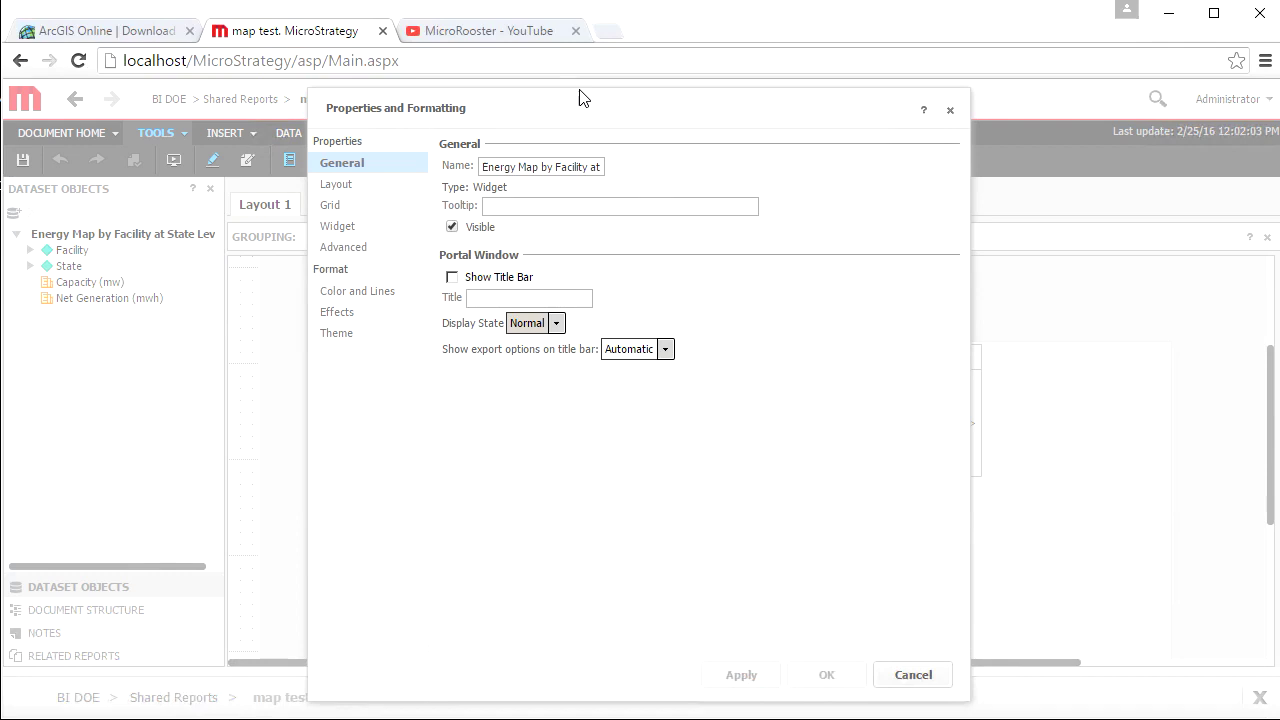
left_click(339, 227)
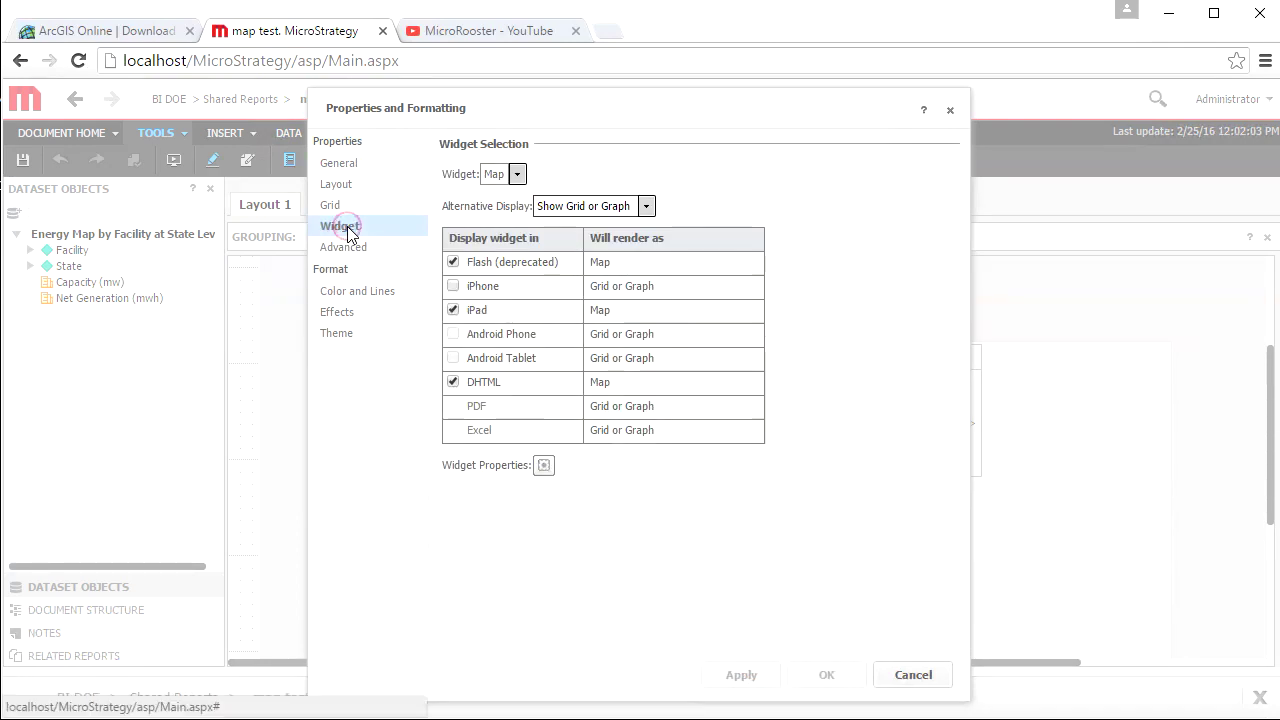
left_click(543, 465)
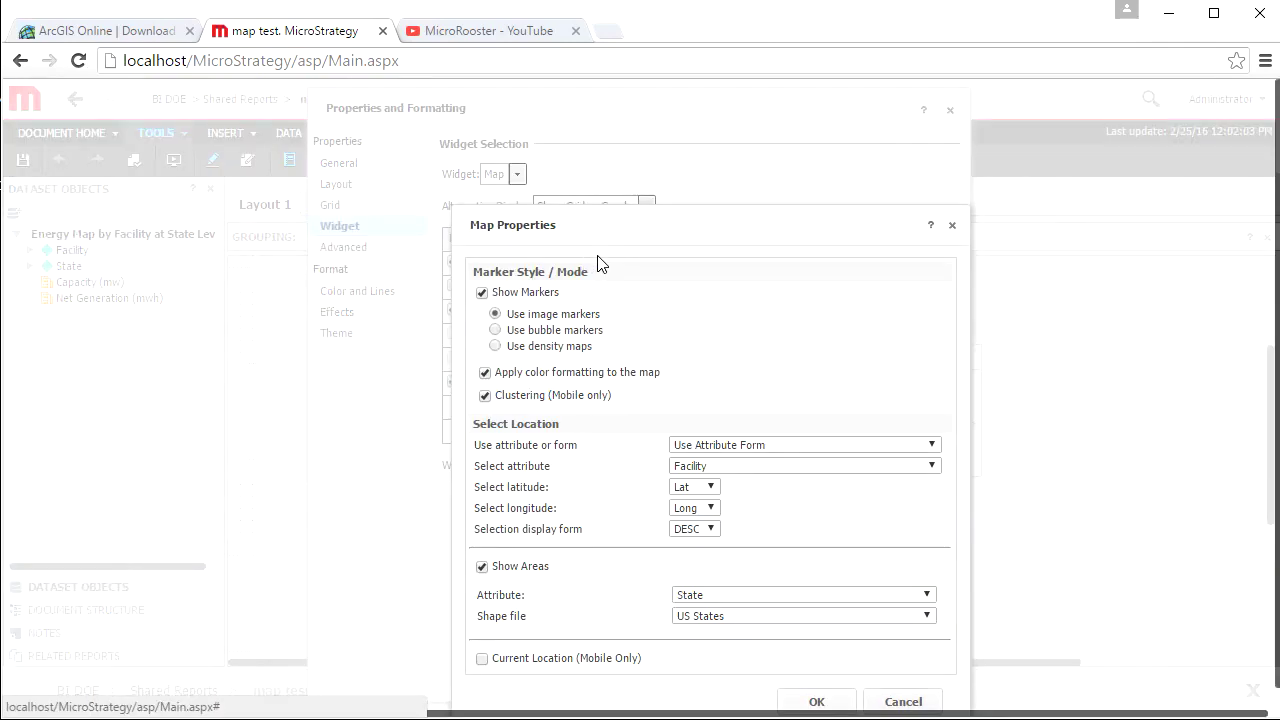
left_click(496, 332)
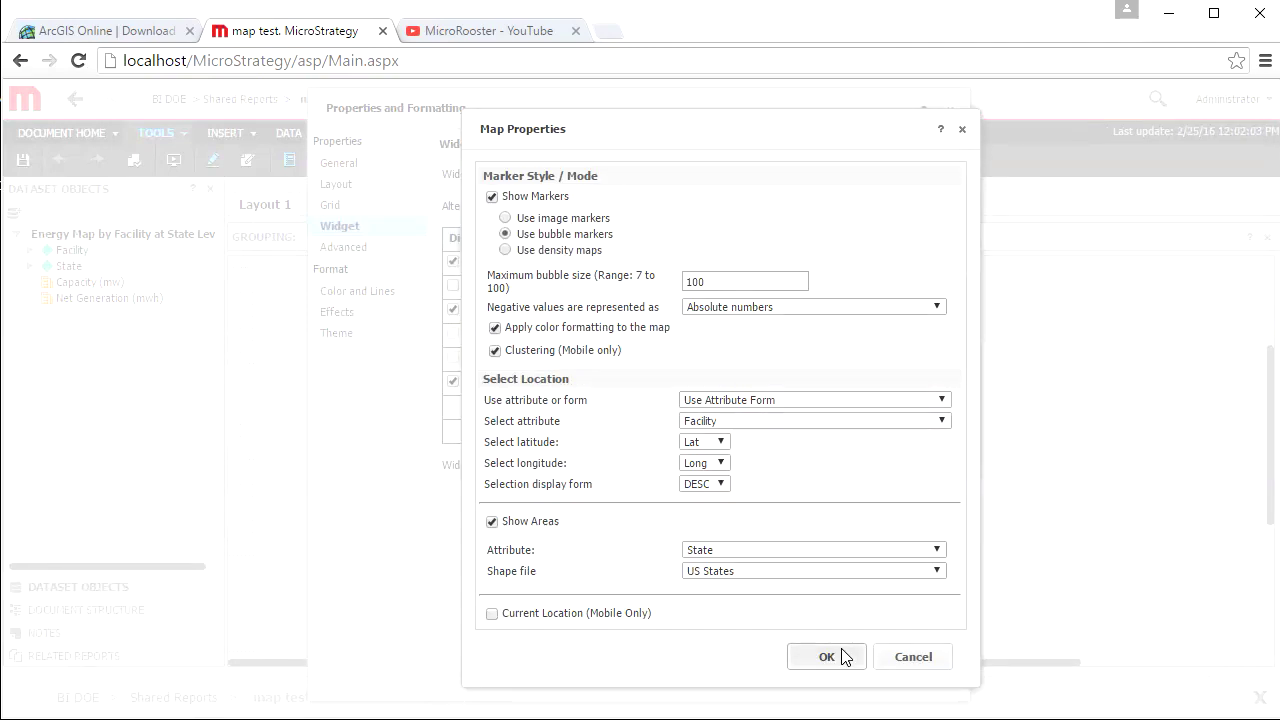
left_click(841, 656)
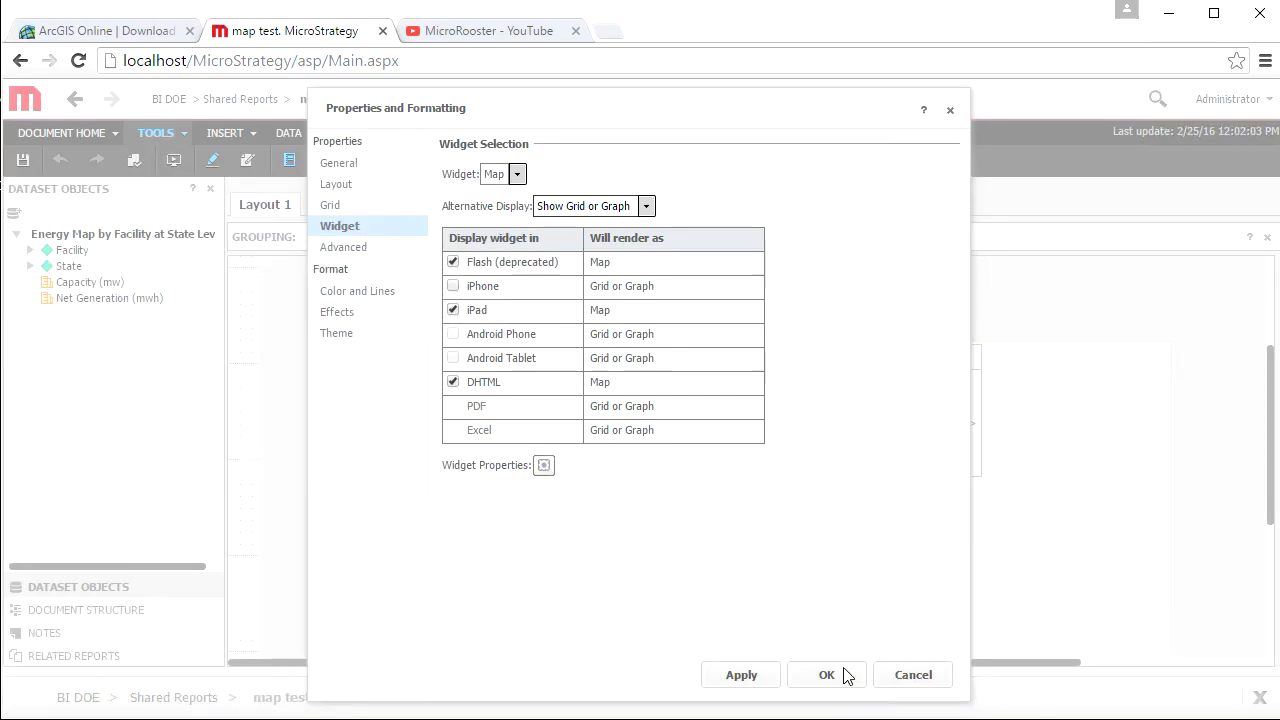
left_click(843, 675)
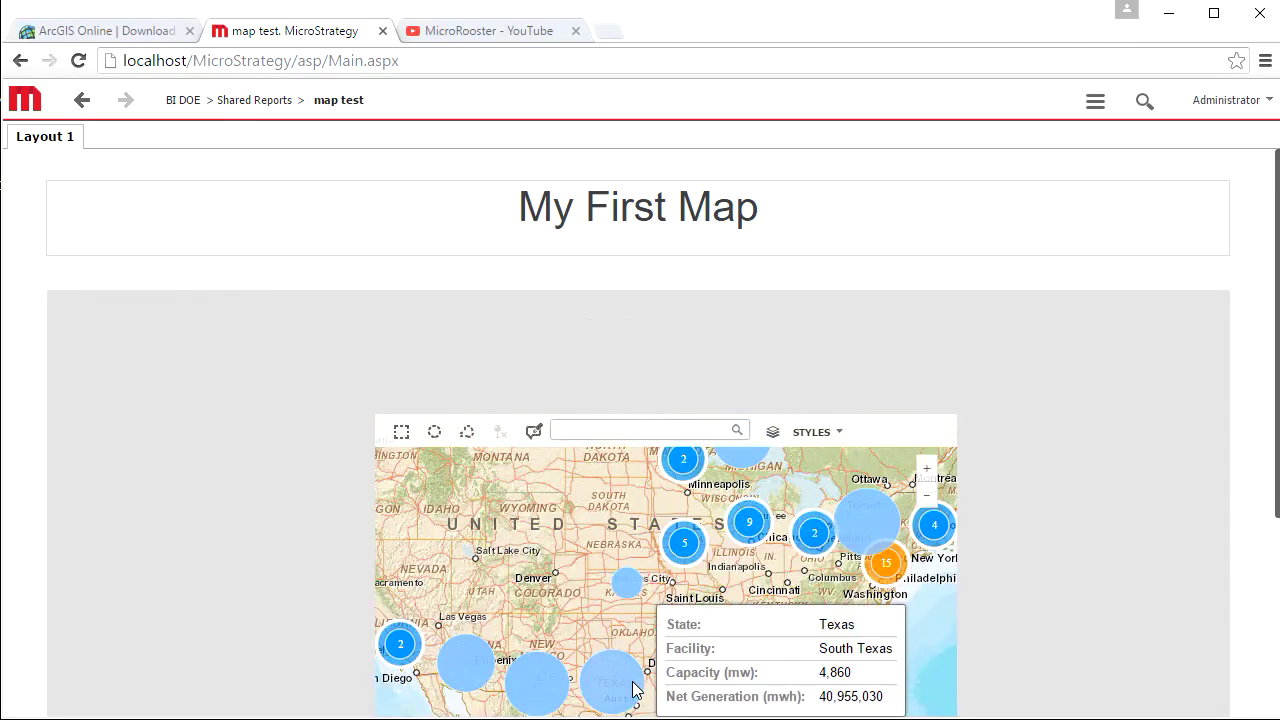
- Inspect the tooltips on the map's facility bubbles
mouse_move(451, 660)
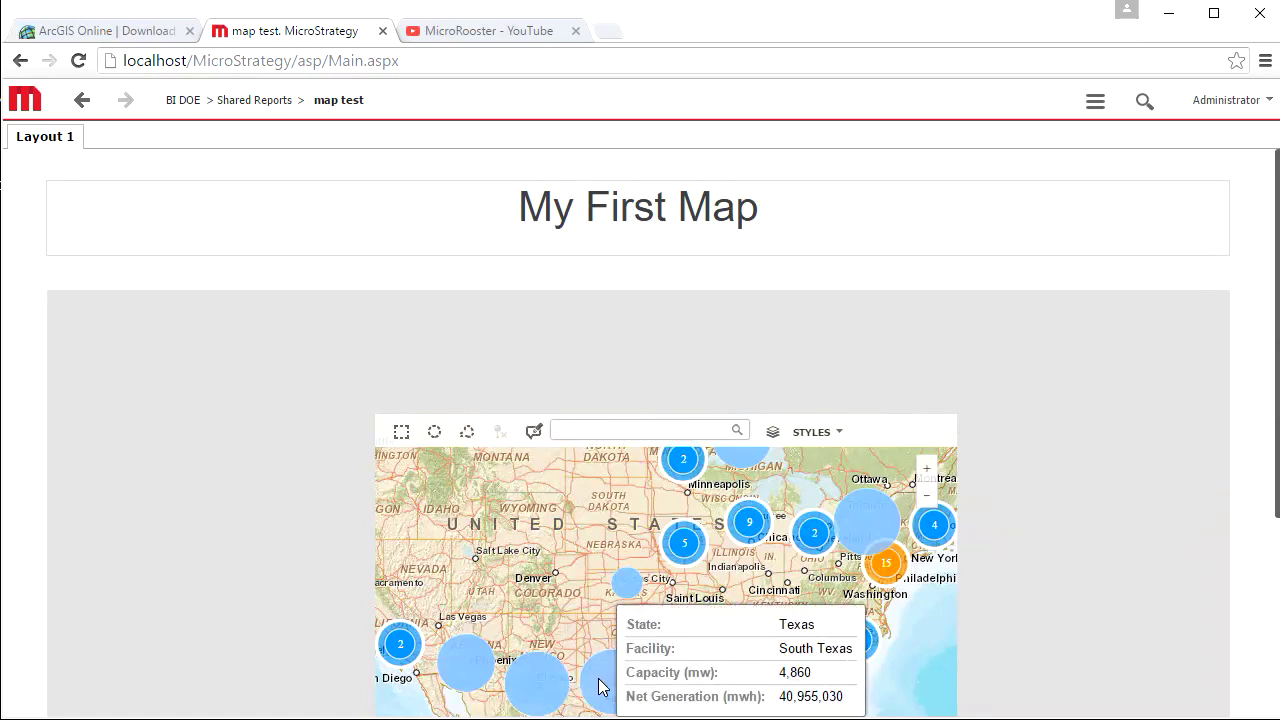
mouse_move(624, 588)
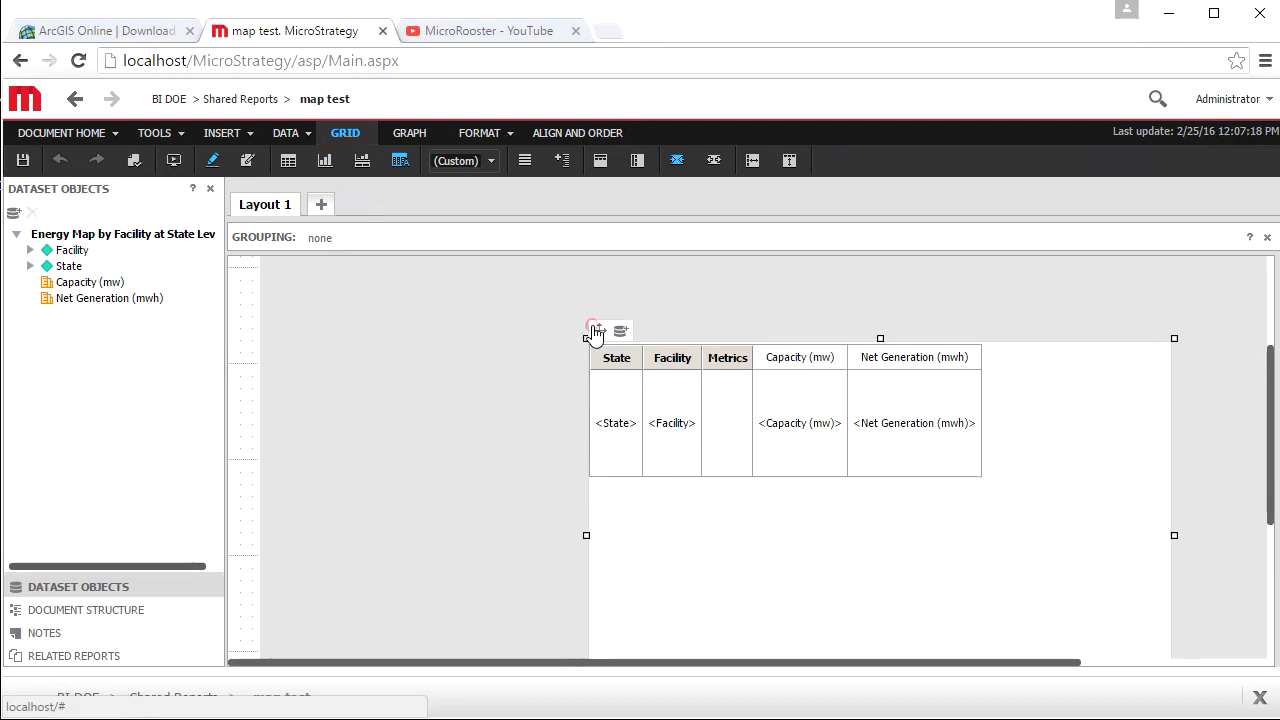
- Create an advanced grid threshold with condition Capacity (mw) greater than or equal to 2000
left_click(596, 333)
right_click(597, 334)
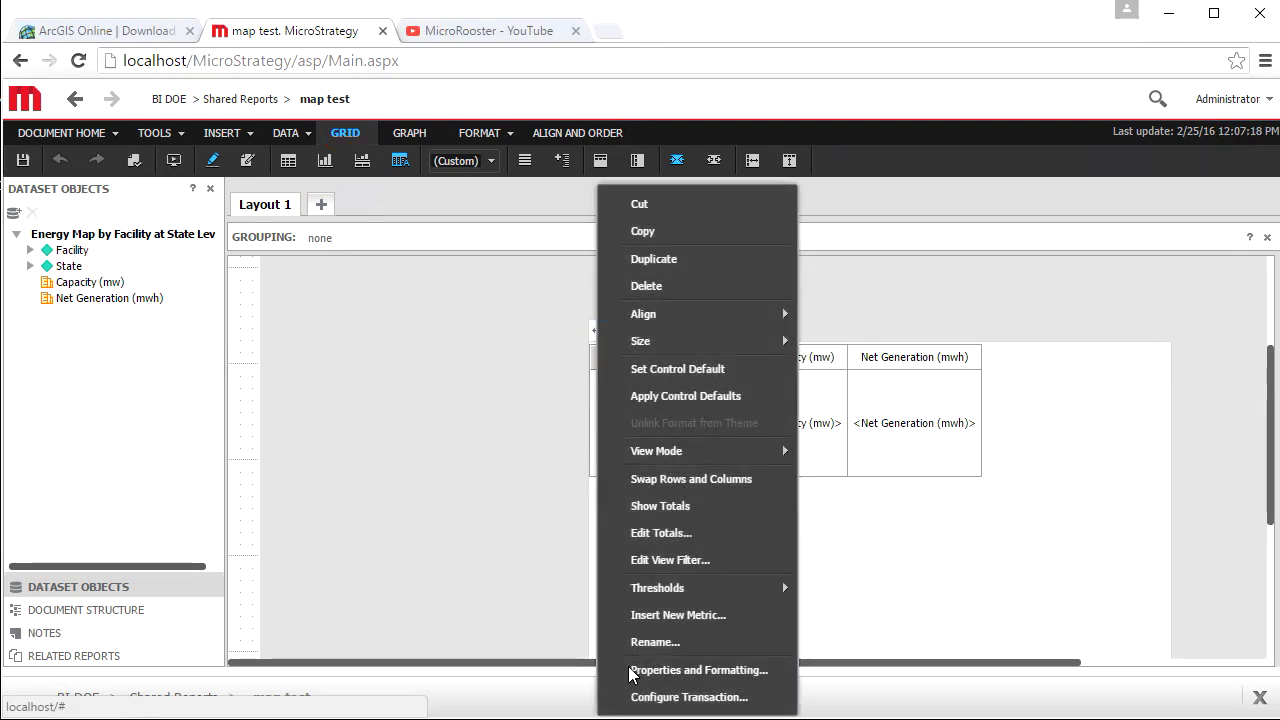
mouse_move(685, 600)
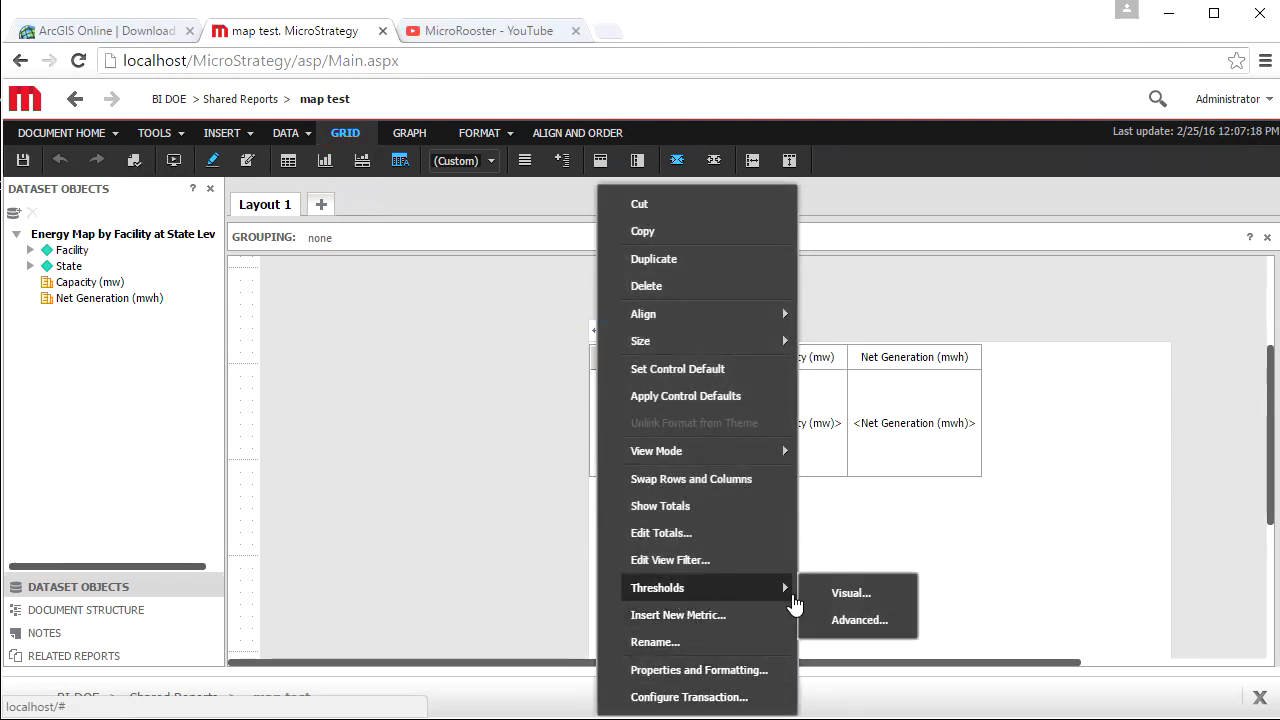
left_click(830, 621)
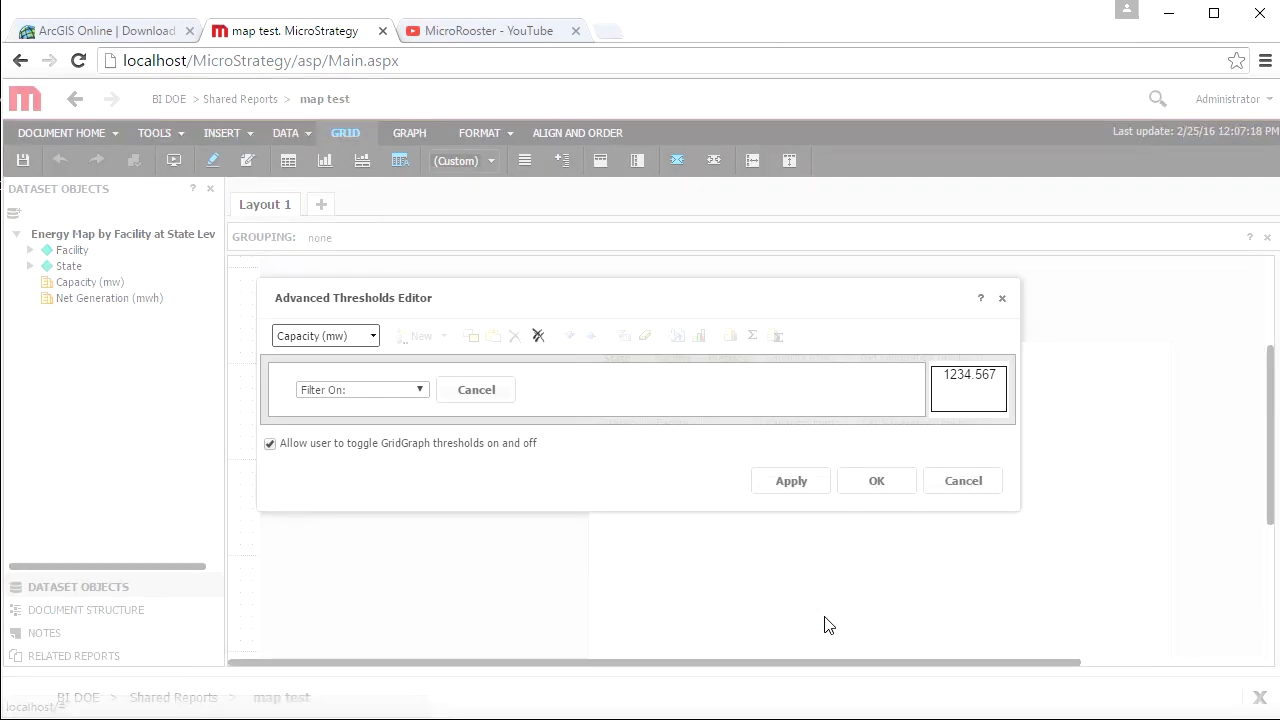
left_click(390, 390)
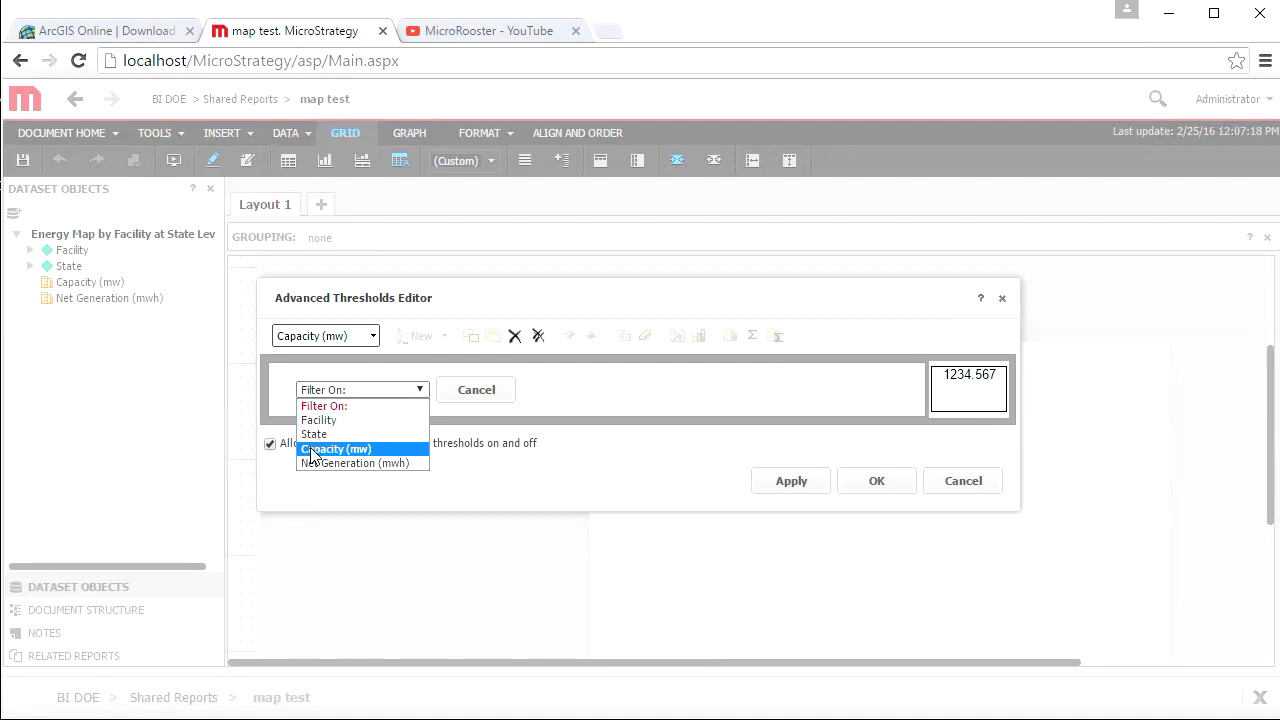
left_click(348, 449)
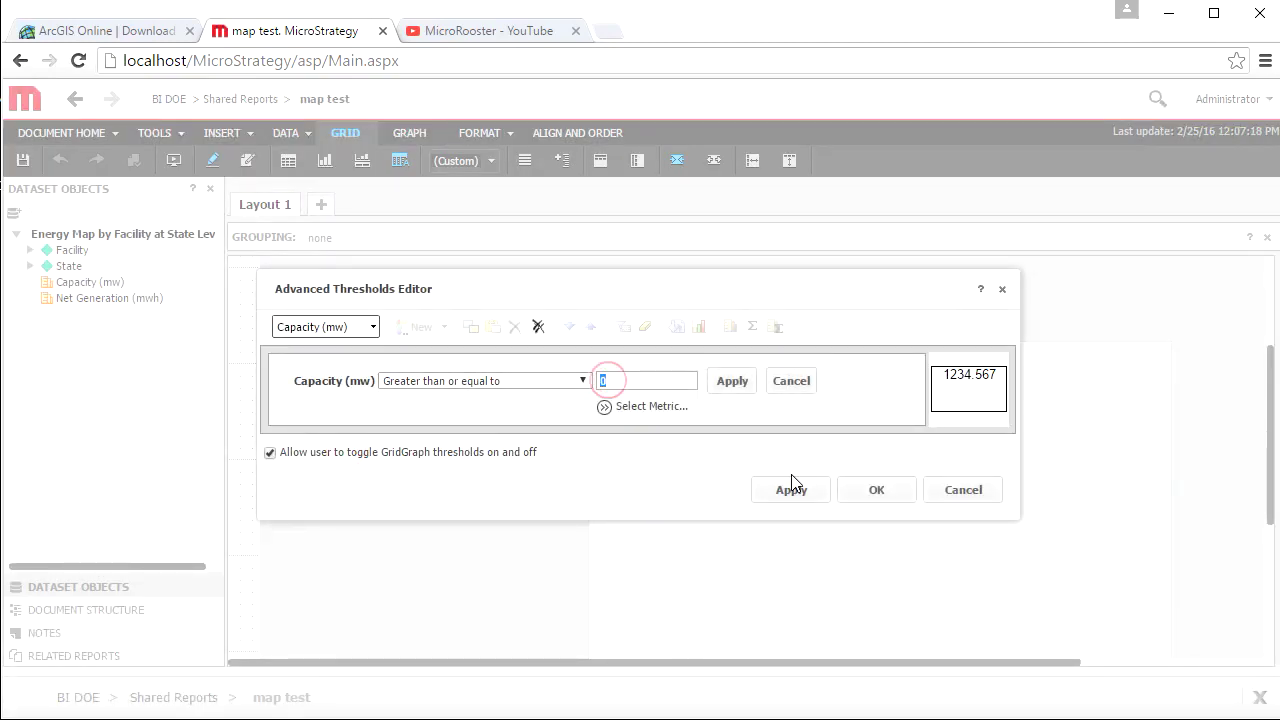
type("2000")
left_click(732, 381)
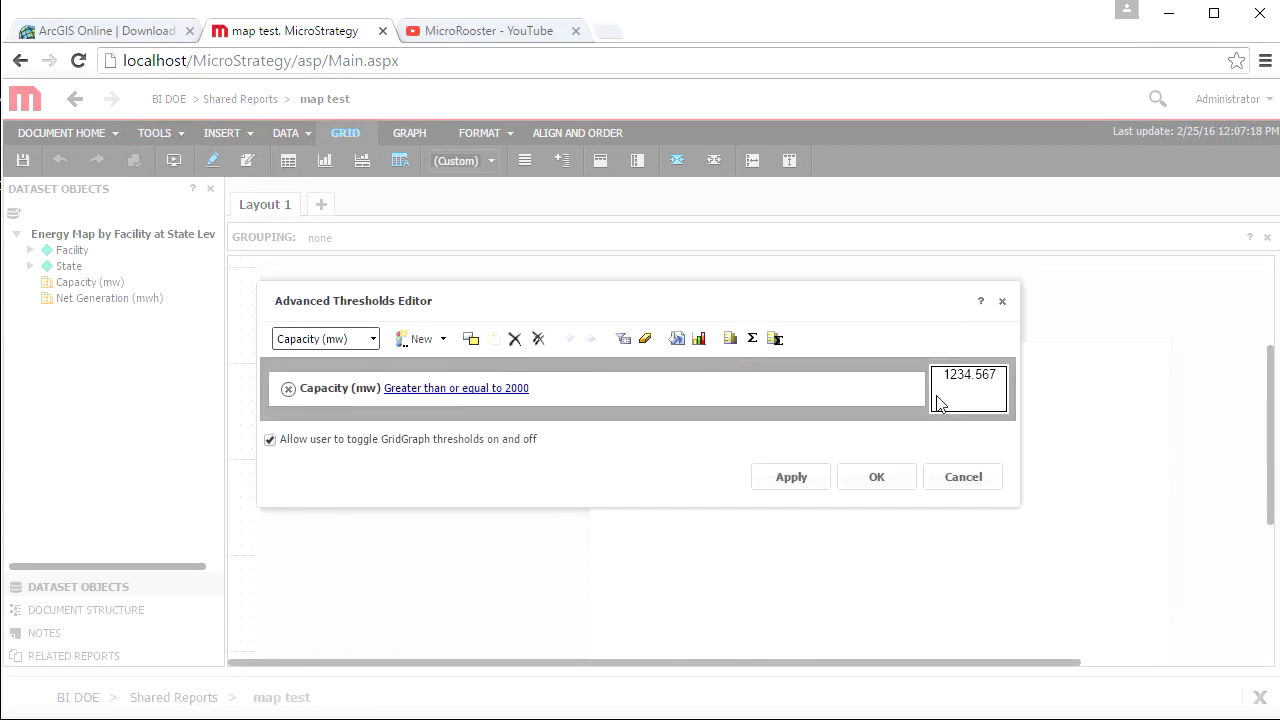
- Give the threshold a red fill and apply it to the grid
left_click(955, 399)
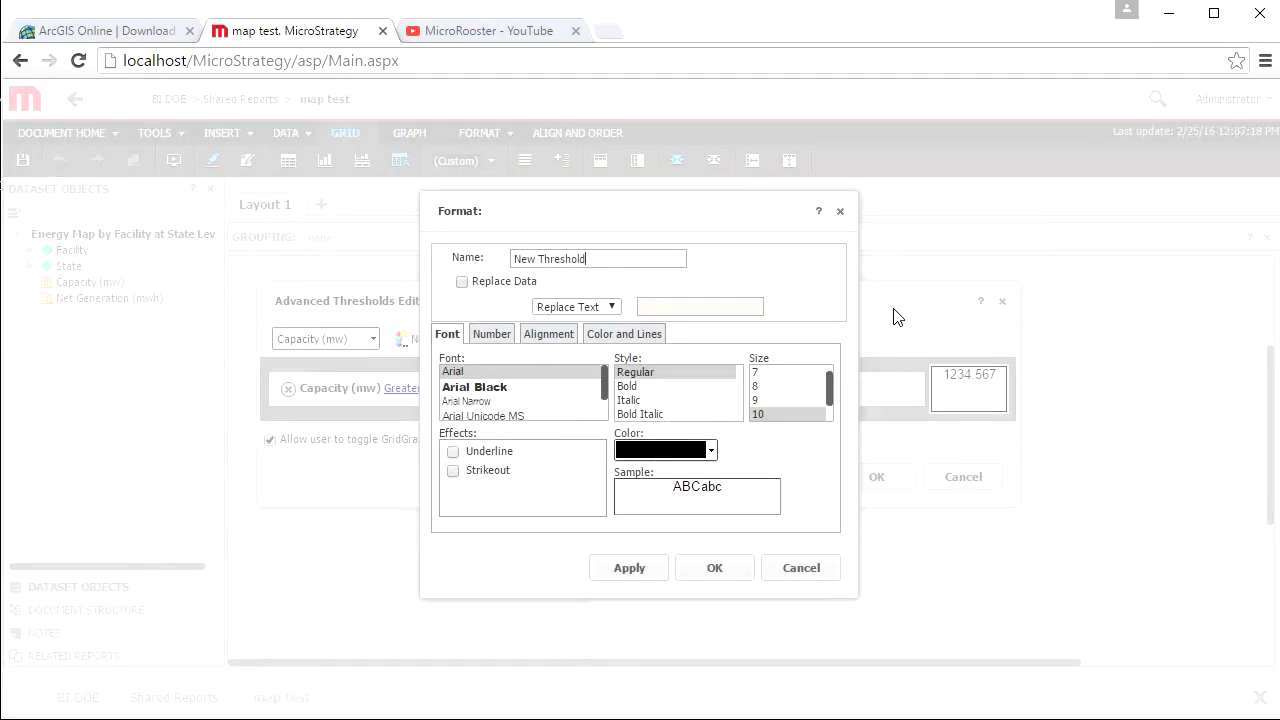
left_click(611, 334)
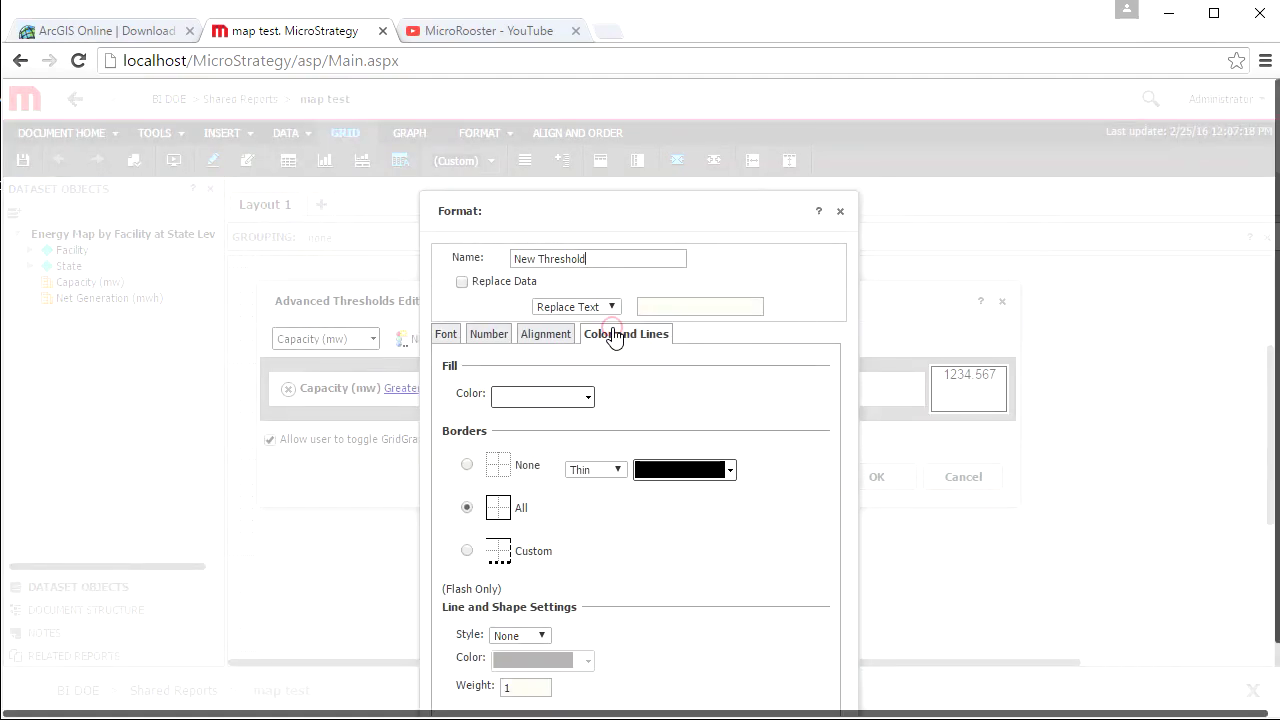
left_click(588, 398)
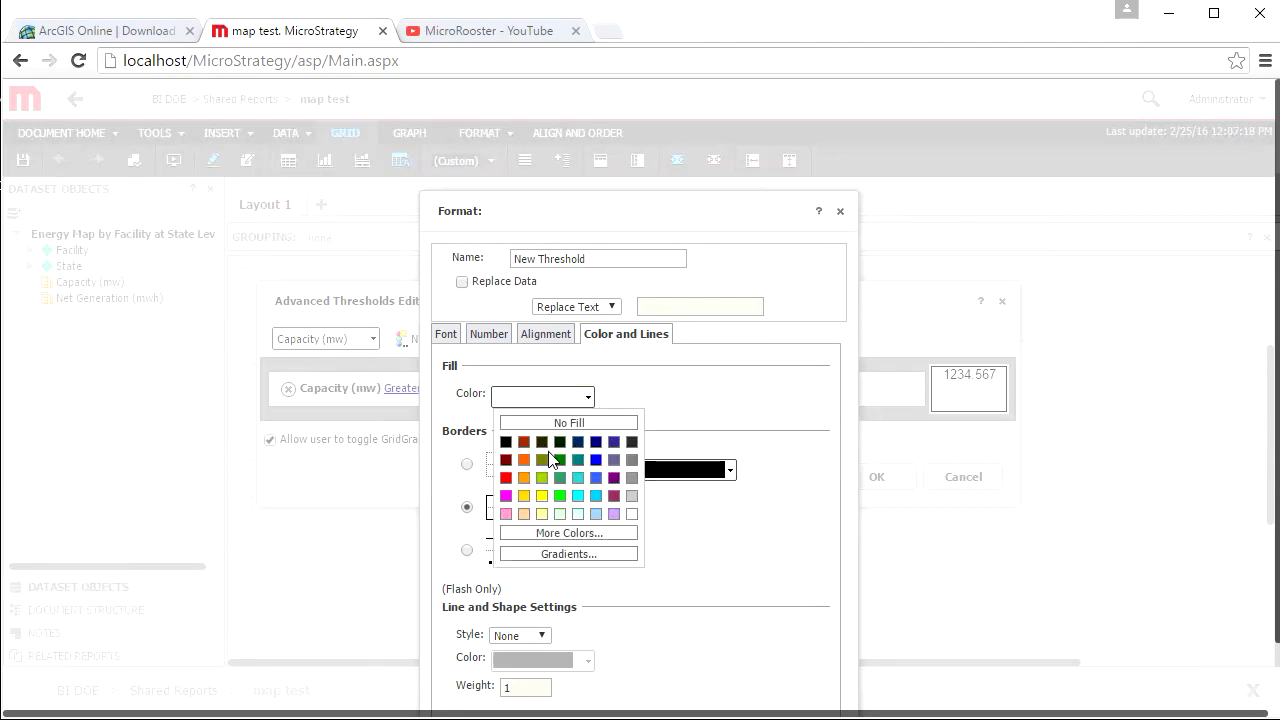
left_click(506, 478)
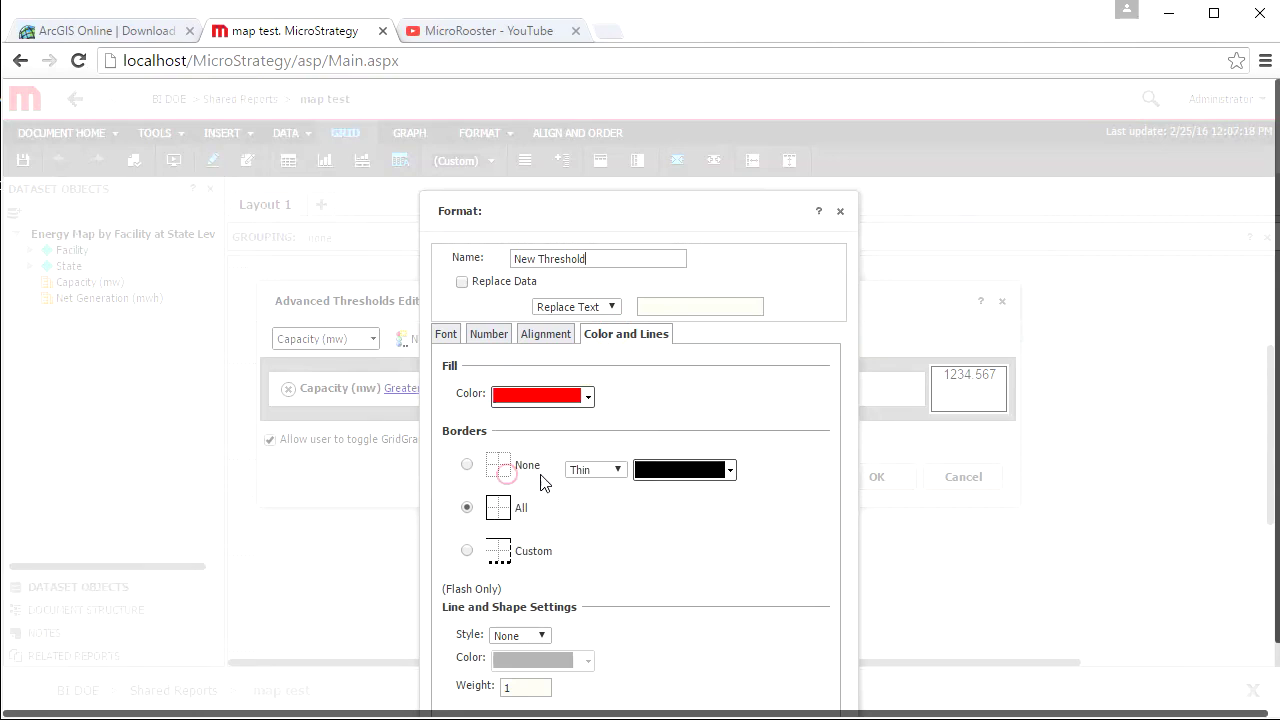
scroll(736, 532, "down", 1)
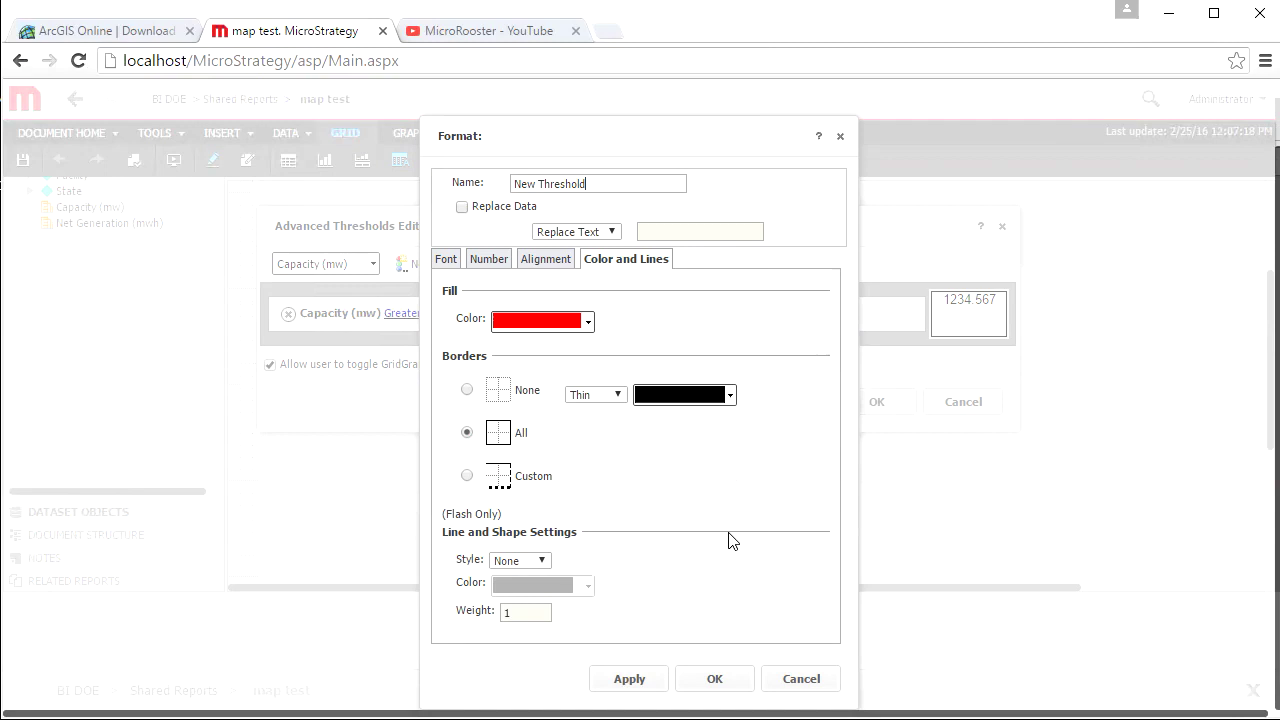
left_click(704, 678)
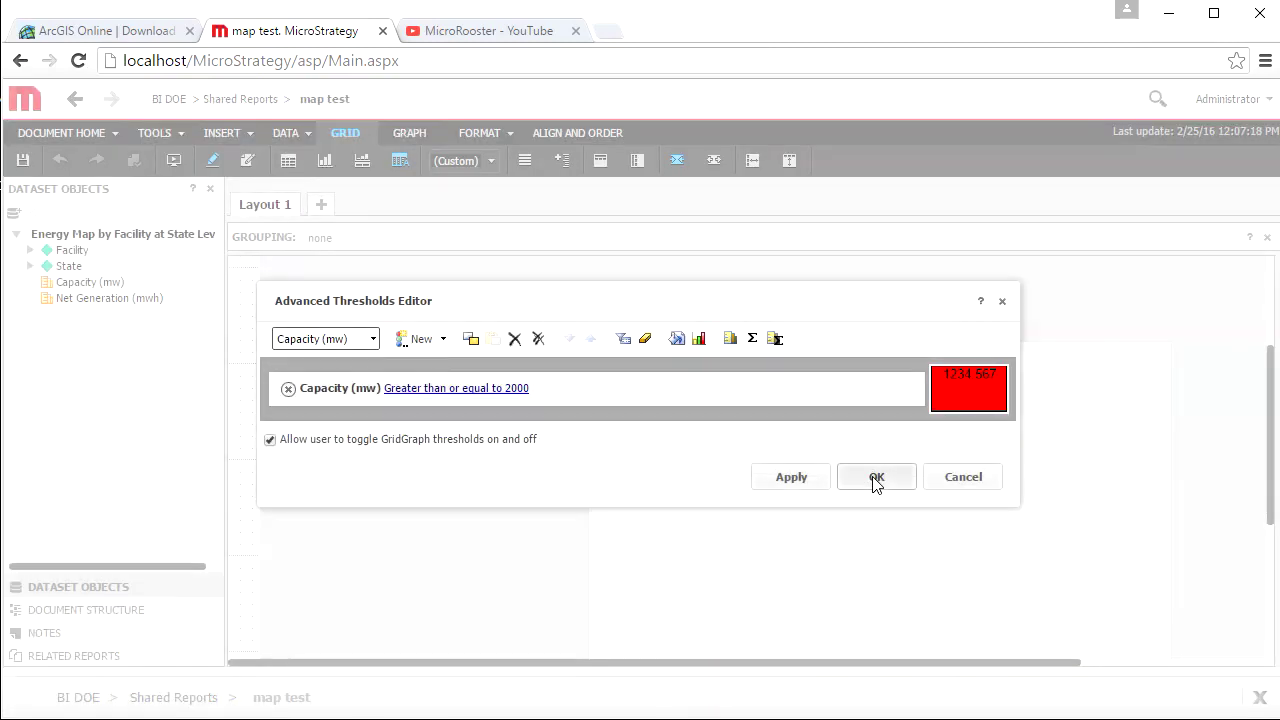
left_click(874, 478)
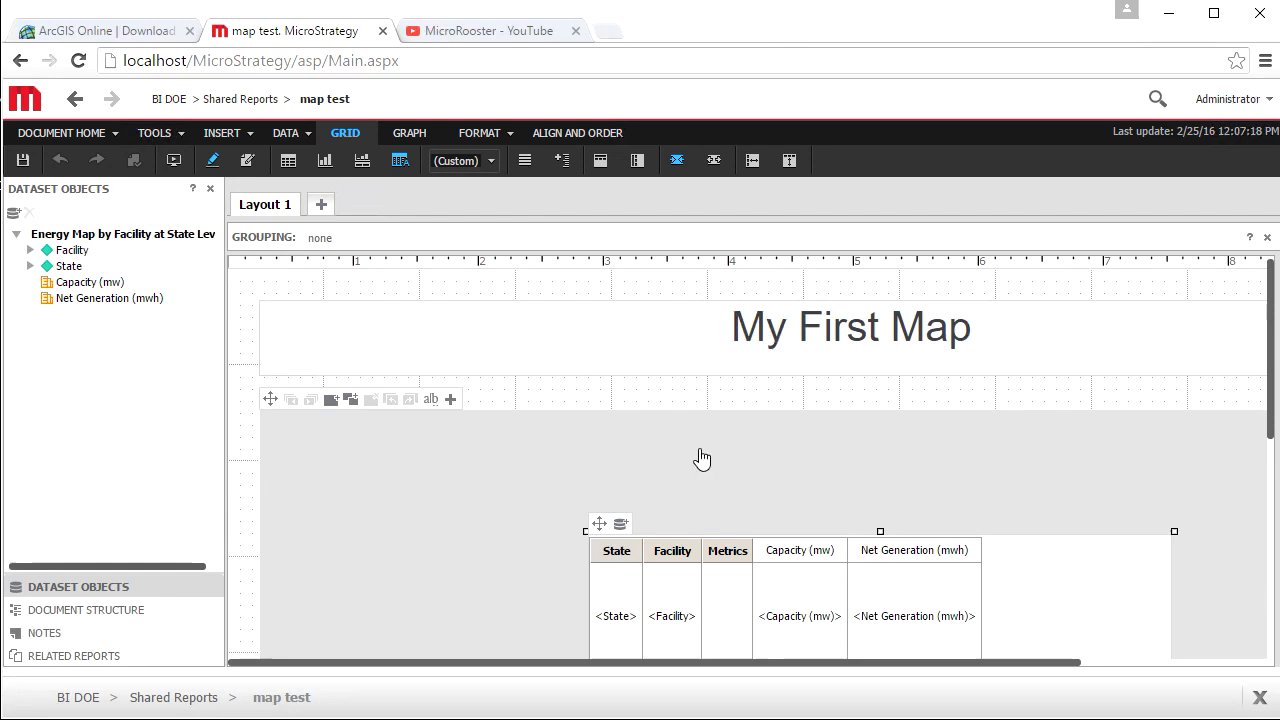
scroll(429, 356, "down", 2)
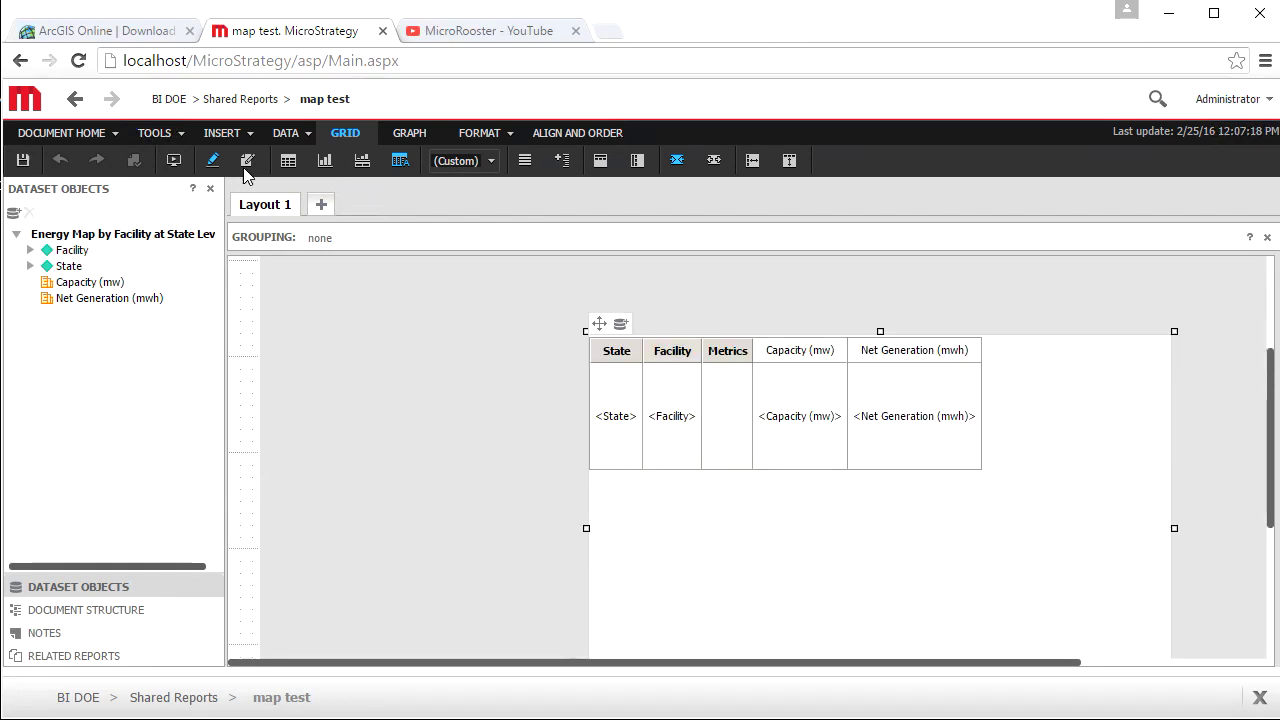
left_click(247, 162)
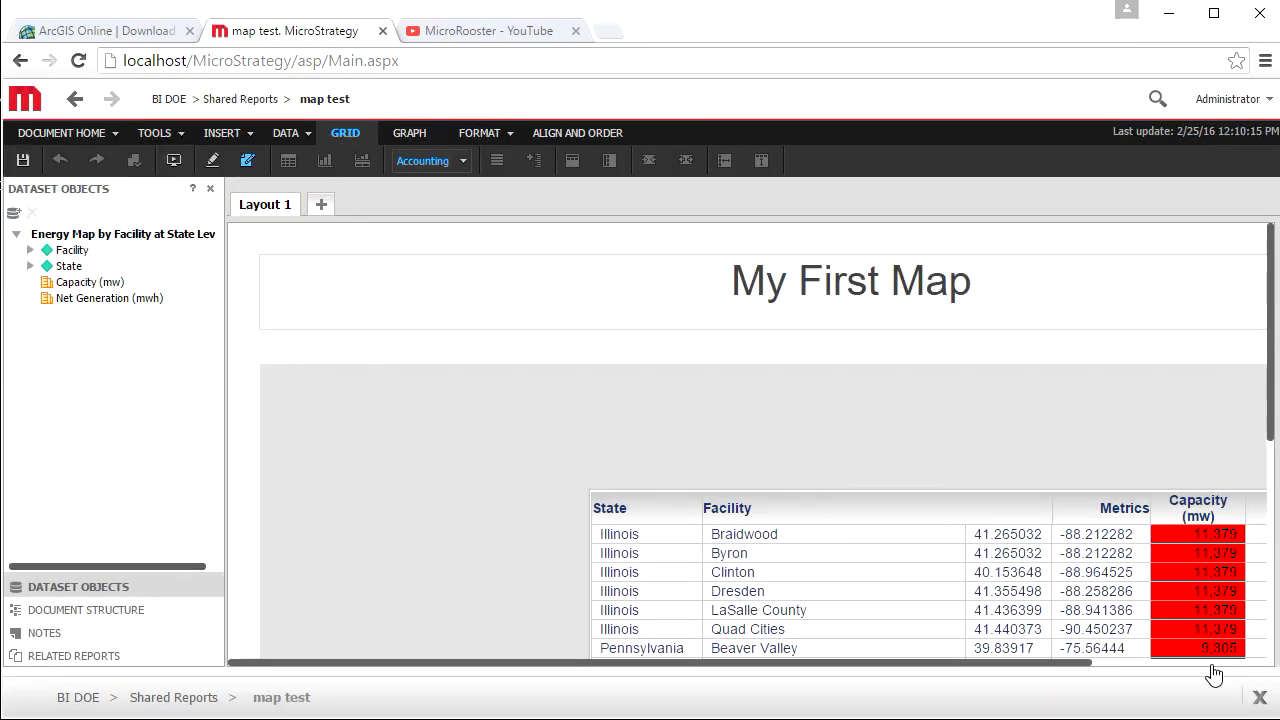
scroll(1206, 593, "down", 10)
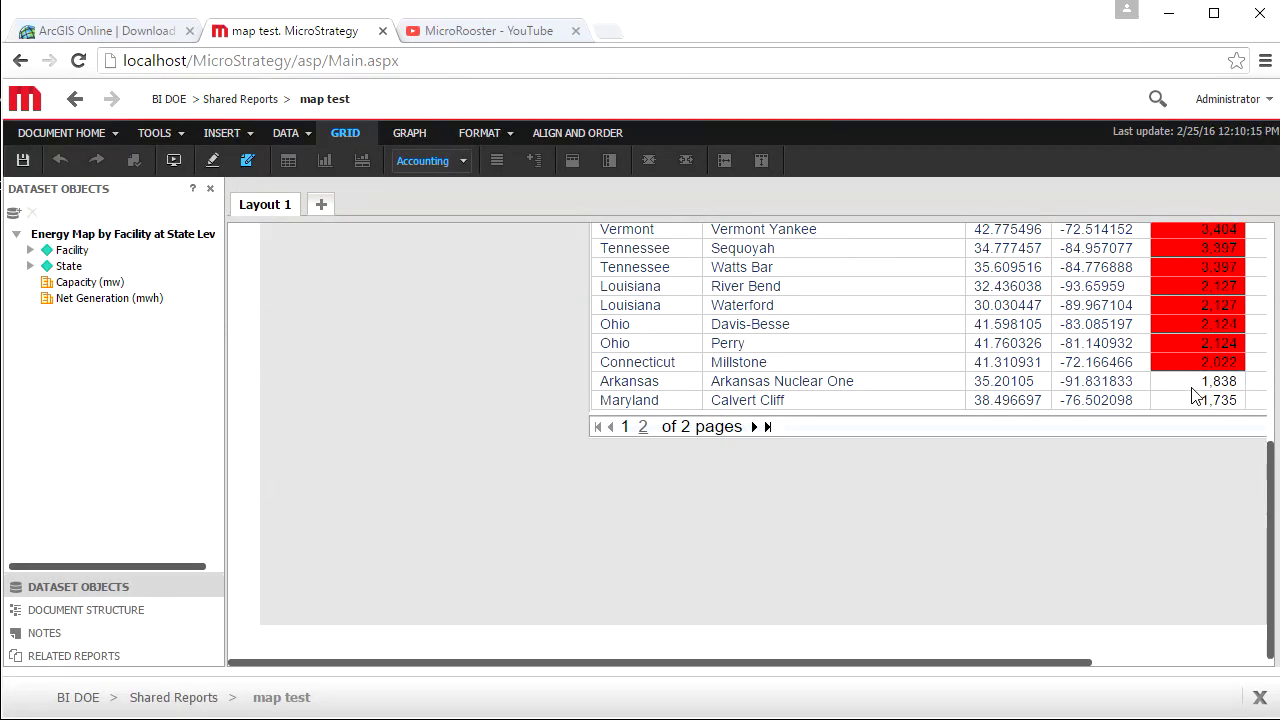
scroll(1190, 381, "up", 10)
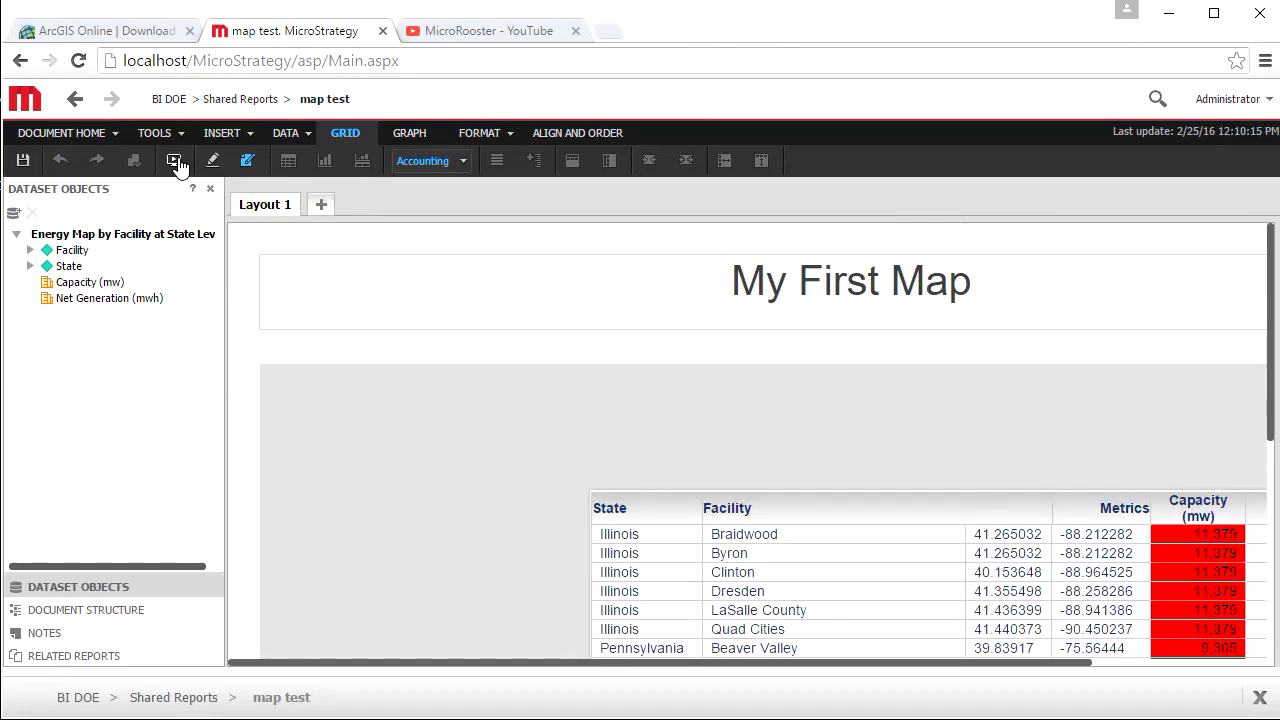
left_click(177, 165)
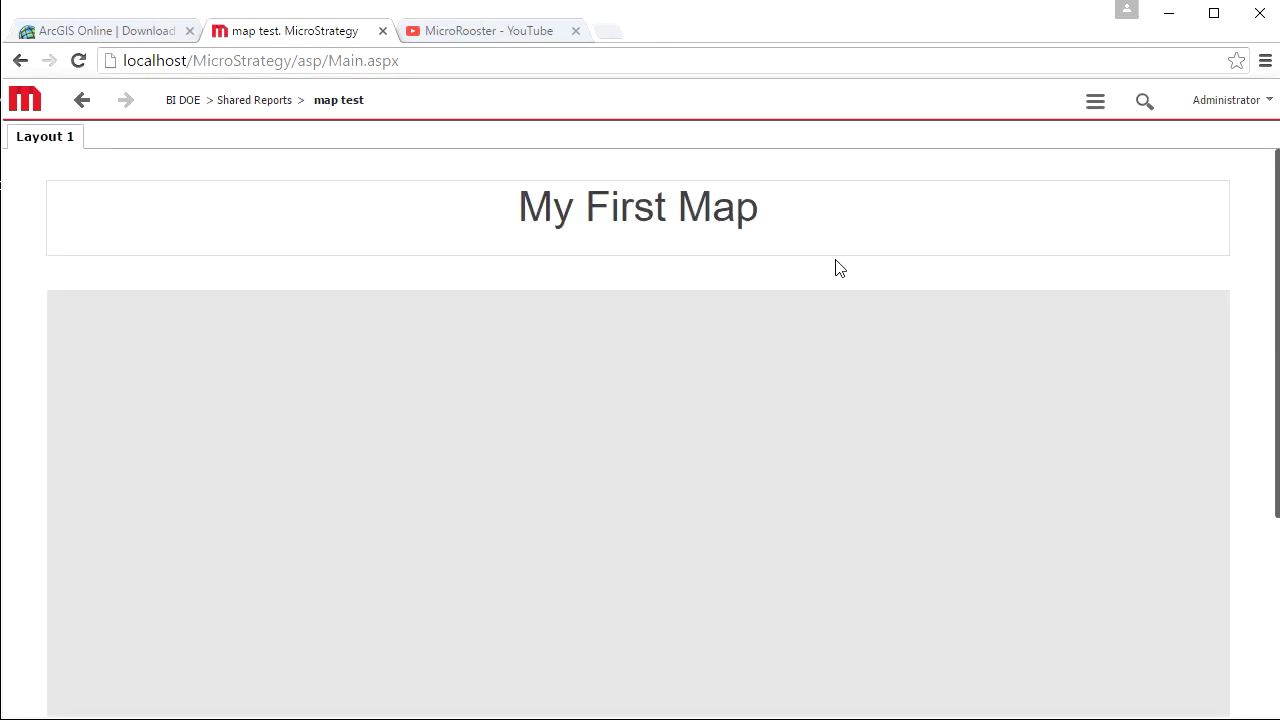
left_click_drag(1270, 284, 1264, 354)
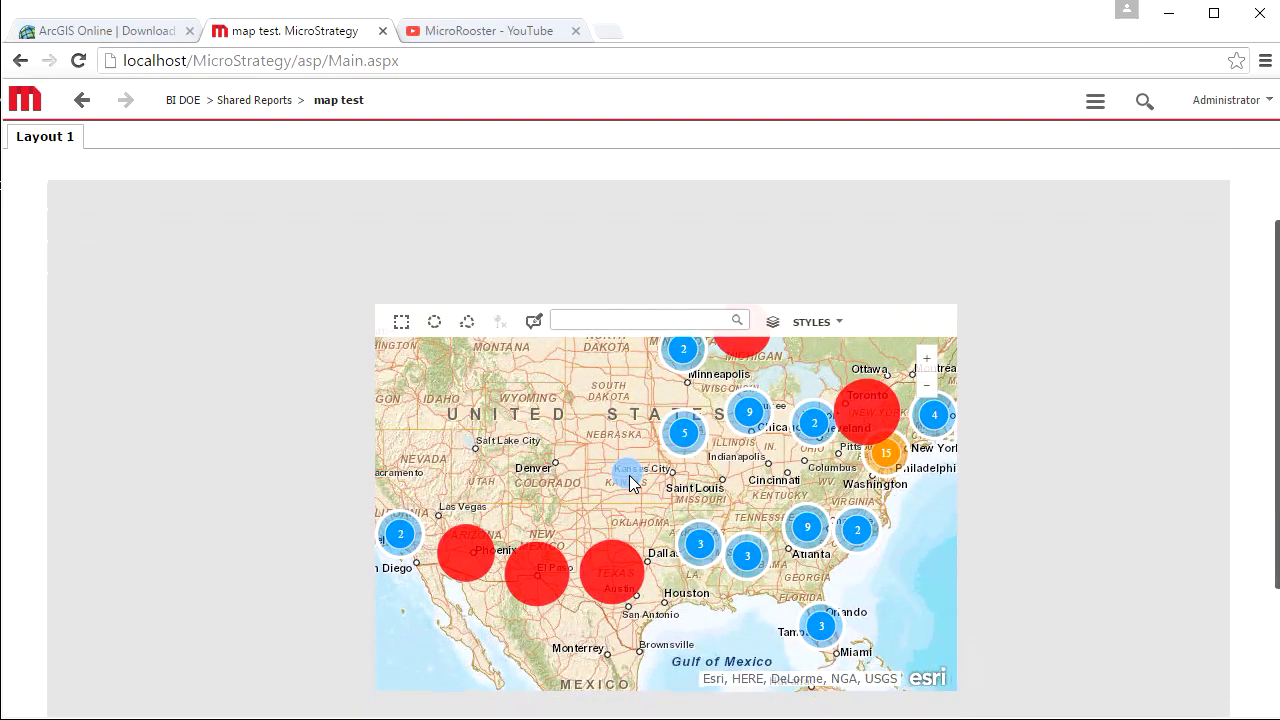
mouse_move(705, 428)
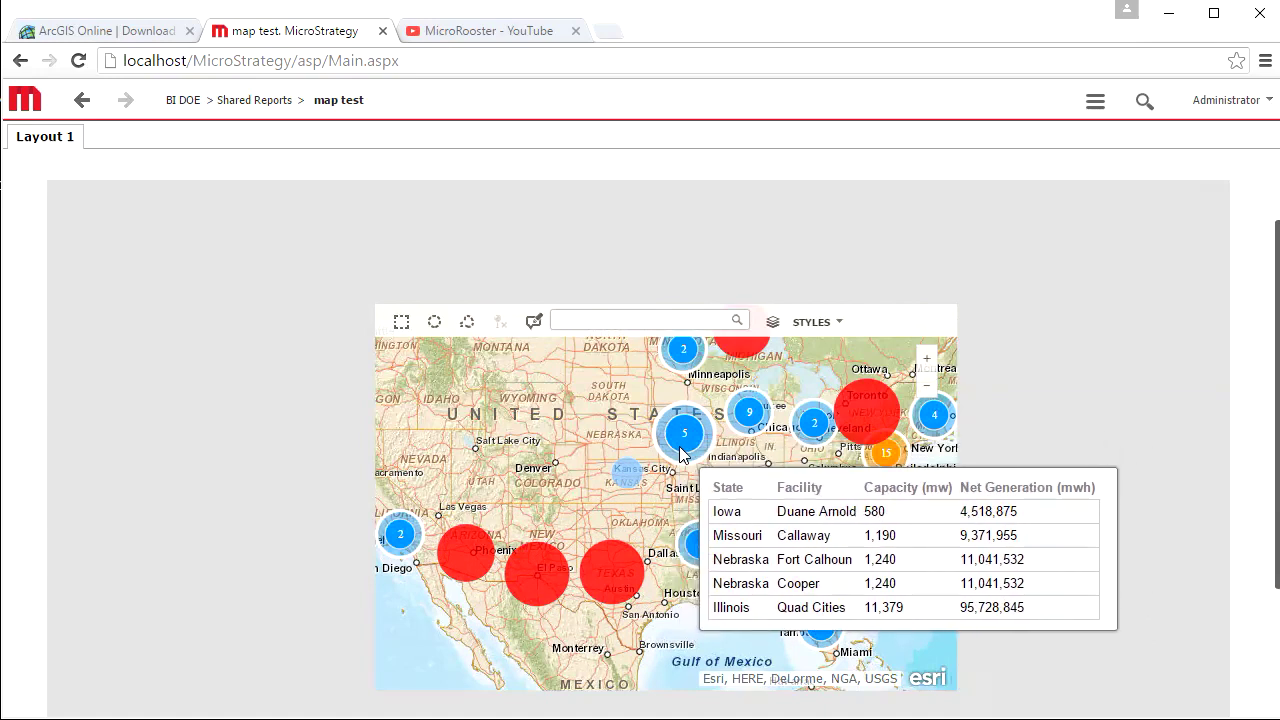
scroll(679, 447, "up", 1)
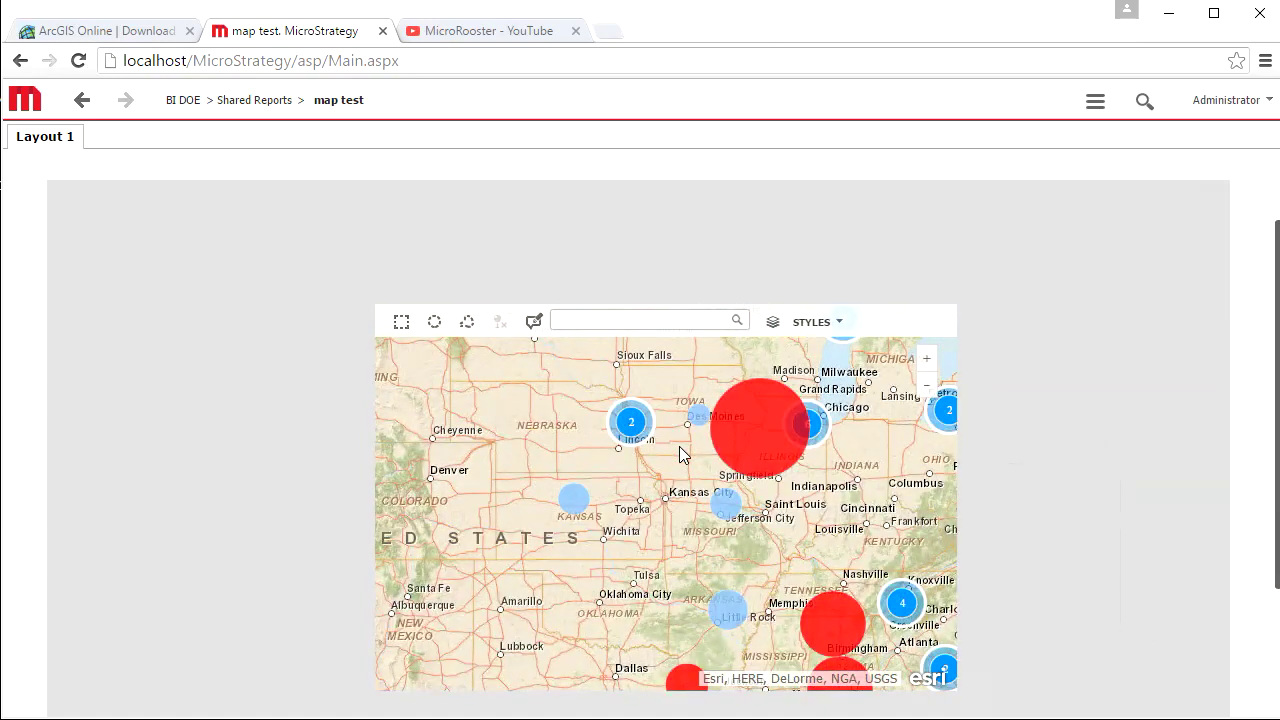
scroll(679, 446, "down", 1)
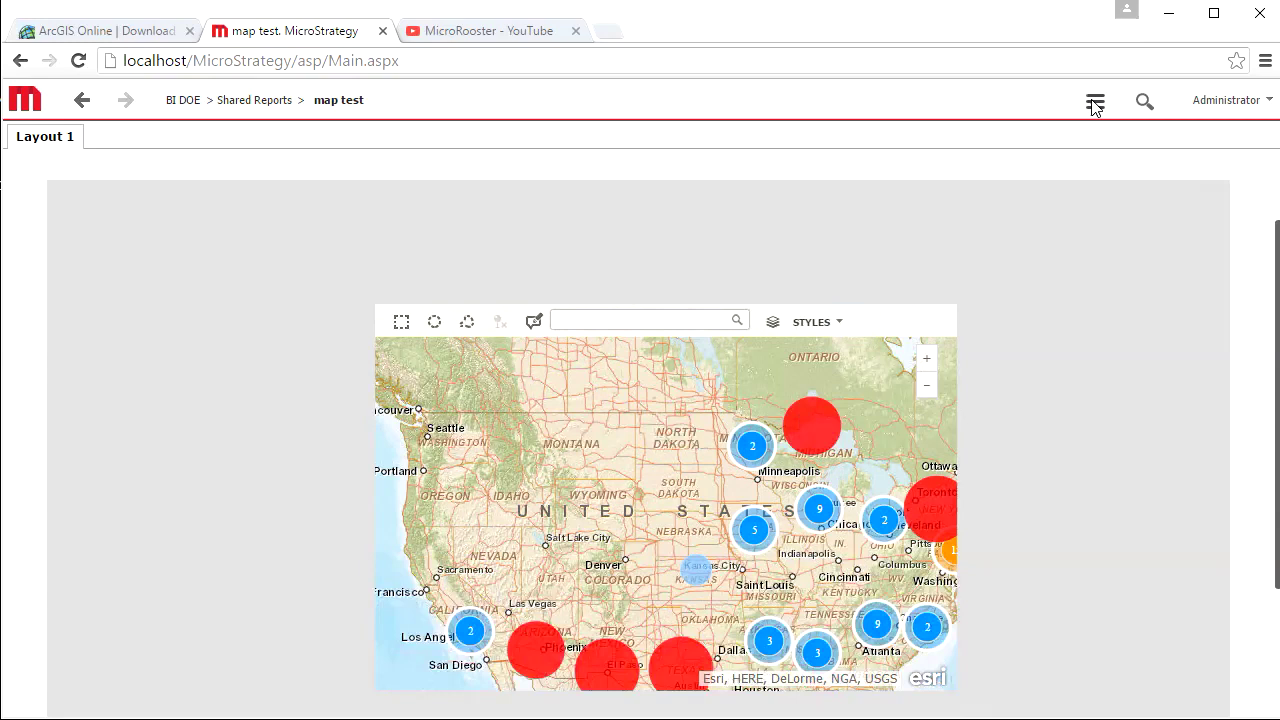
scroll(239, 318, "down", 1)
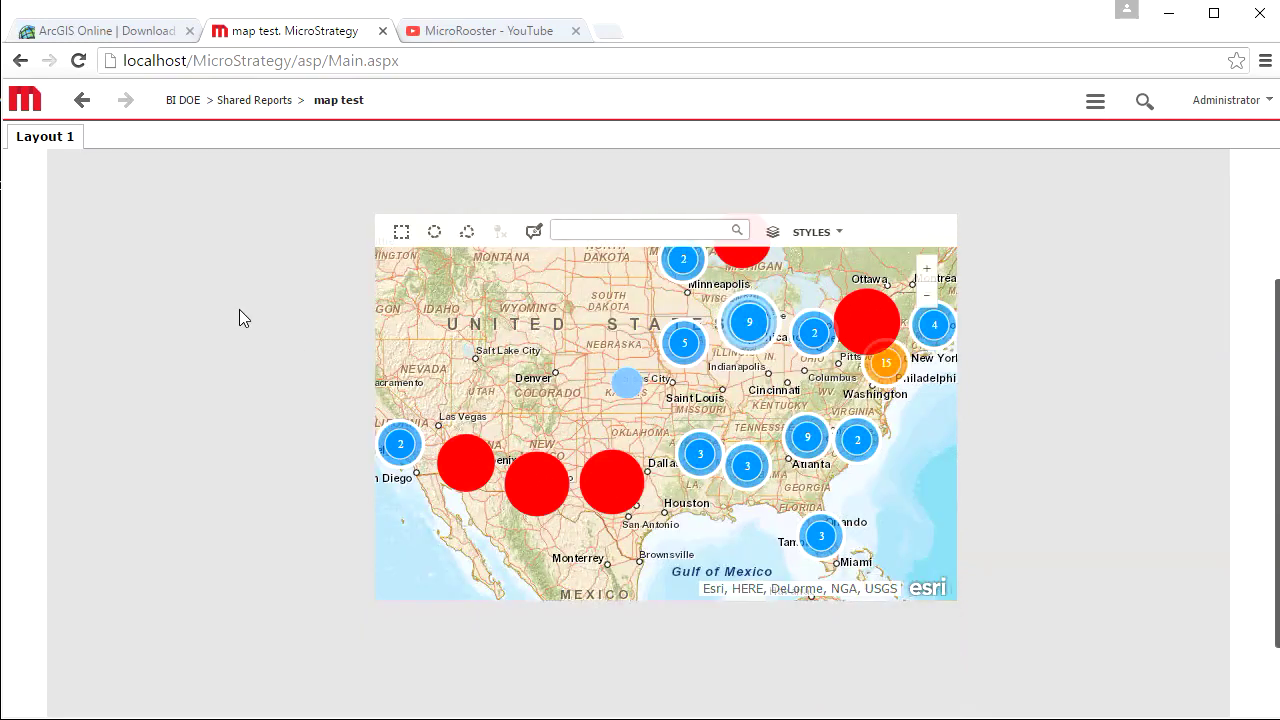
- Create a new dashboard and add the existing dataset Energy Map by Facility at State Level
left_click(33, 110)
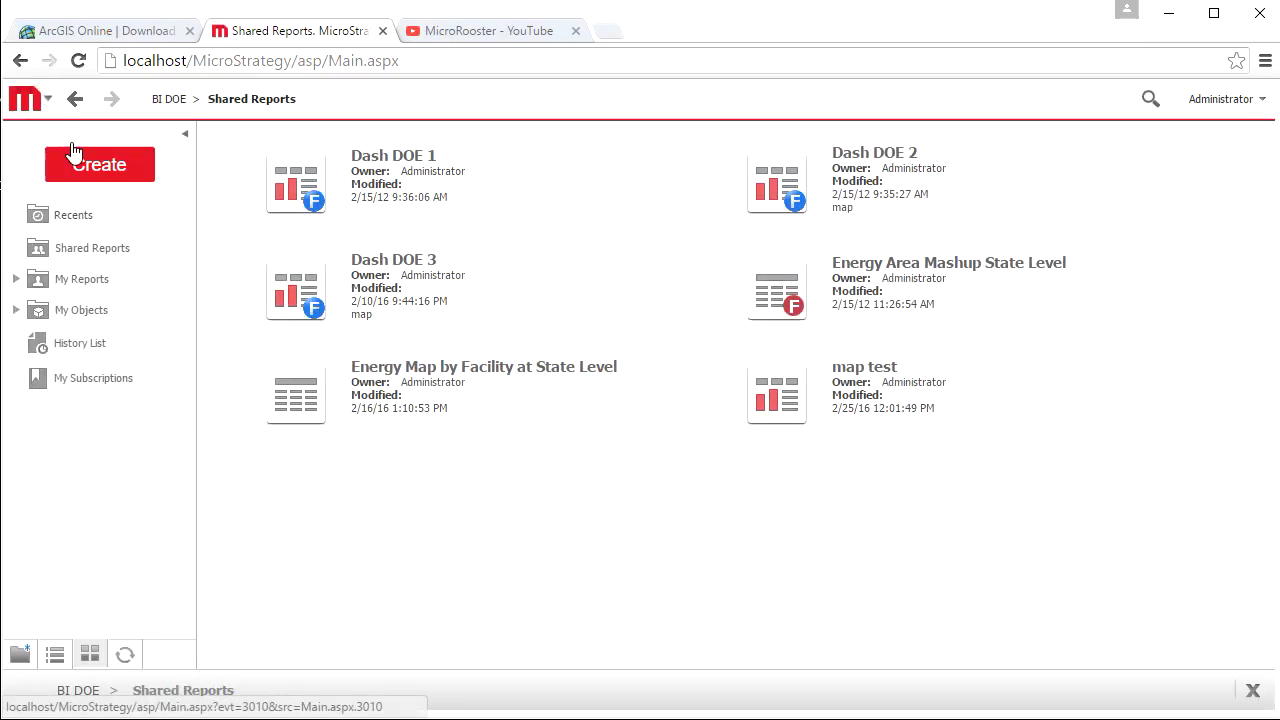
left_click(96, 165)
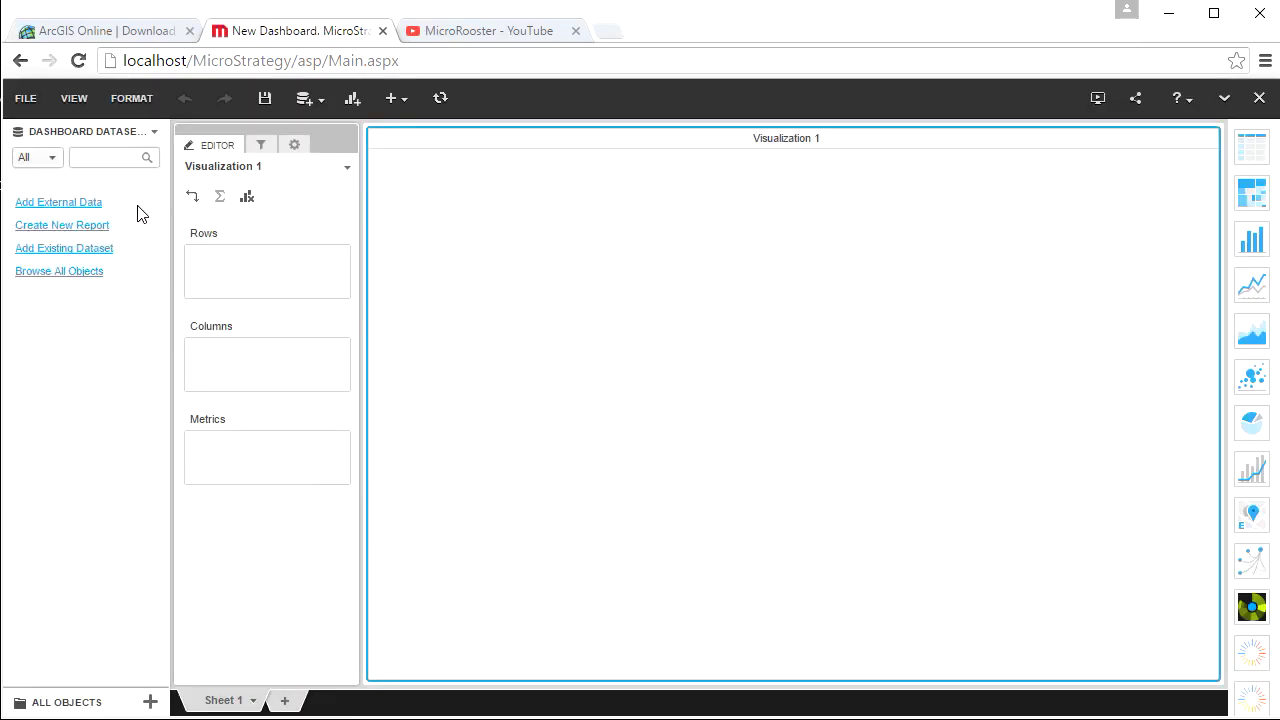
left_click(95, 256)
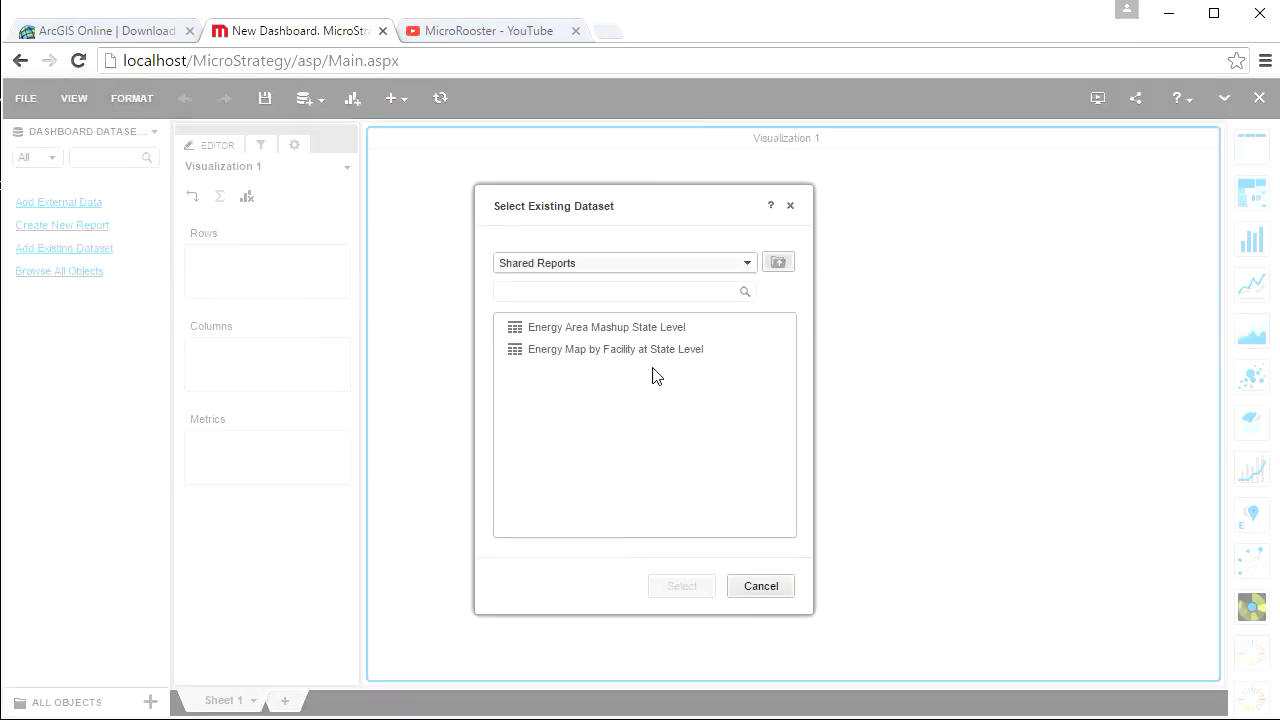
left_click(655, 350)
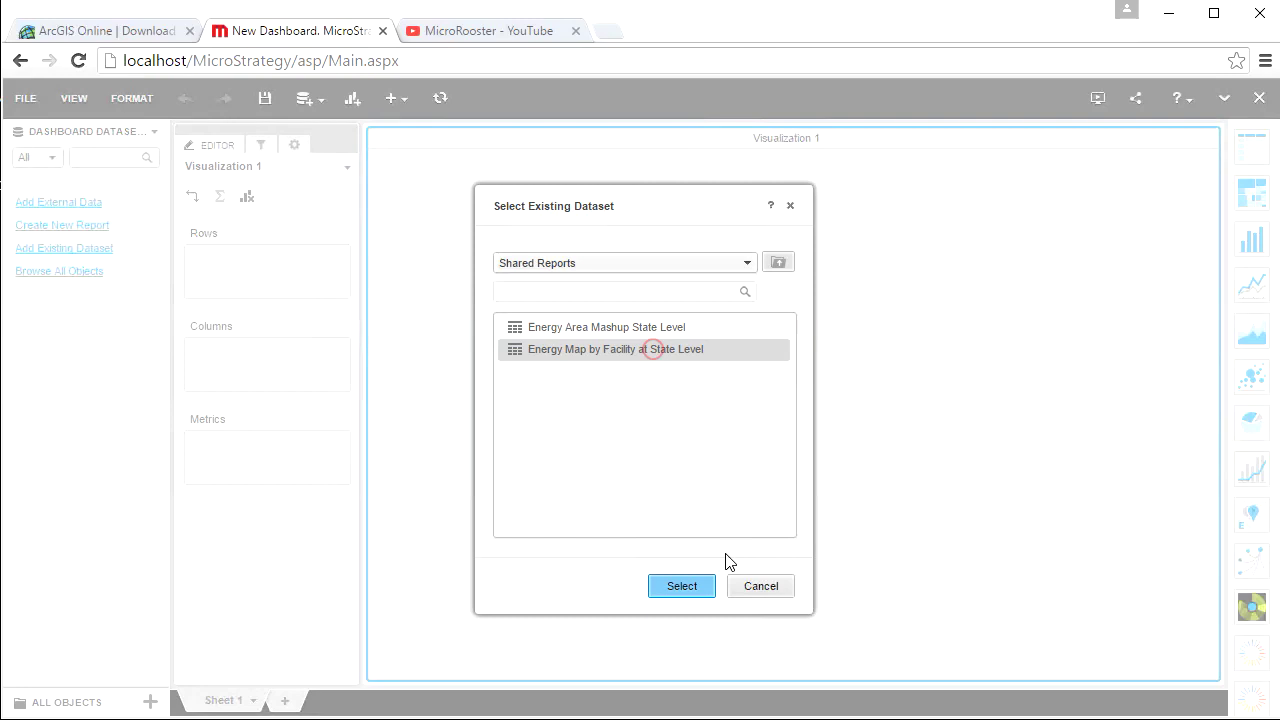
left_click(683, 587)
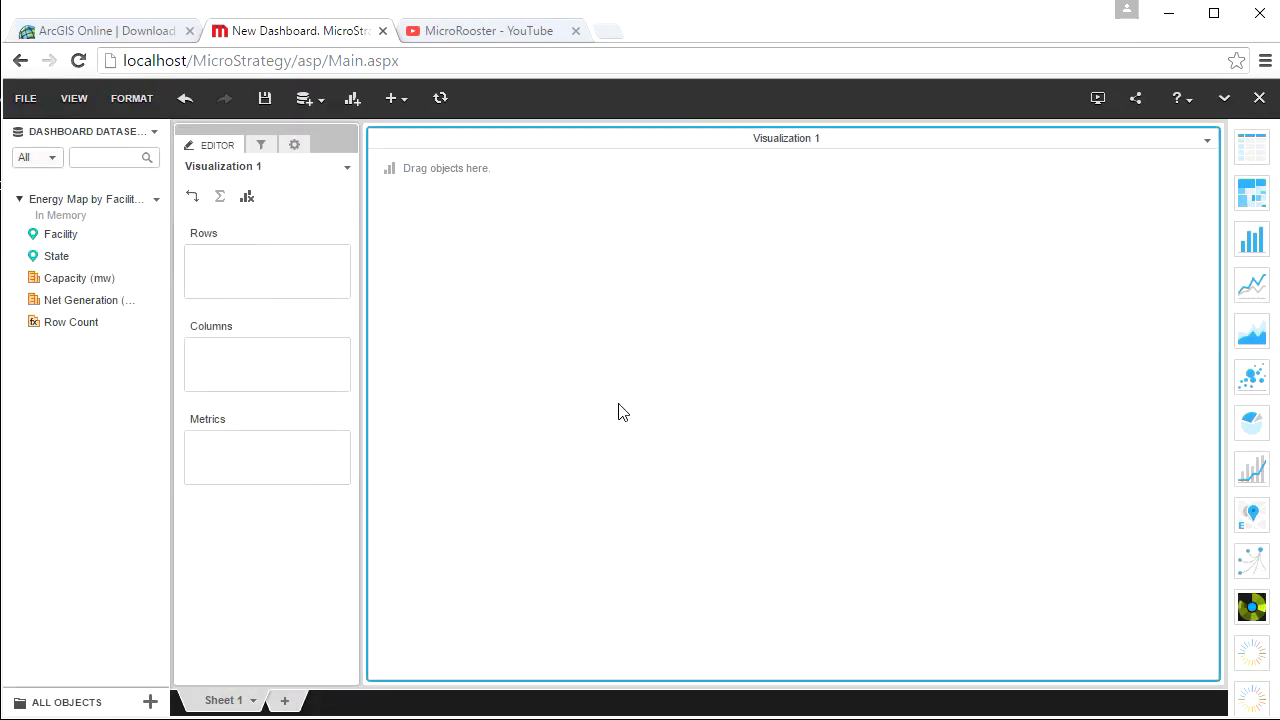
- Build an Esri map from Facility, Capacity (mw) and Net Generation (mwh)
left_click_drag(60, 243, 232, 288)
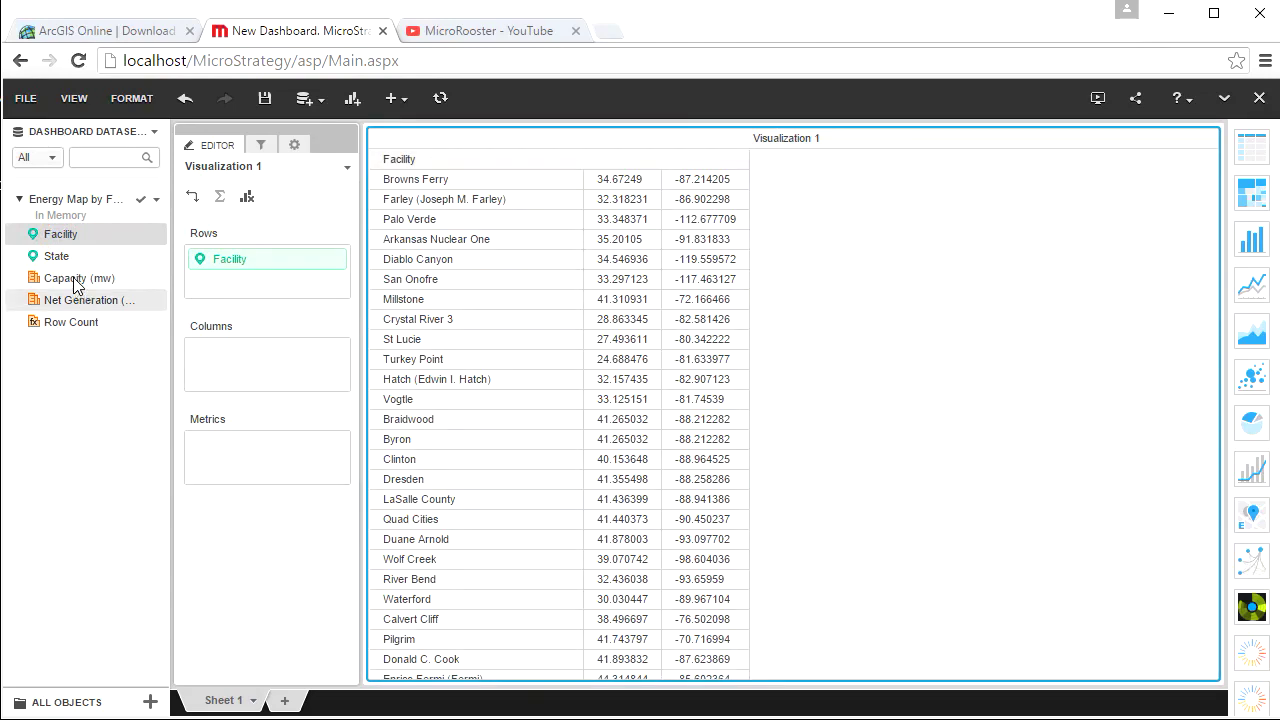
left_click_drag(72, 278, 205, 345)
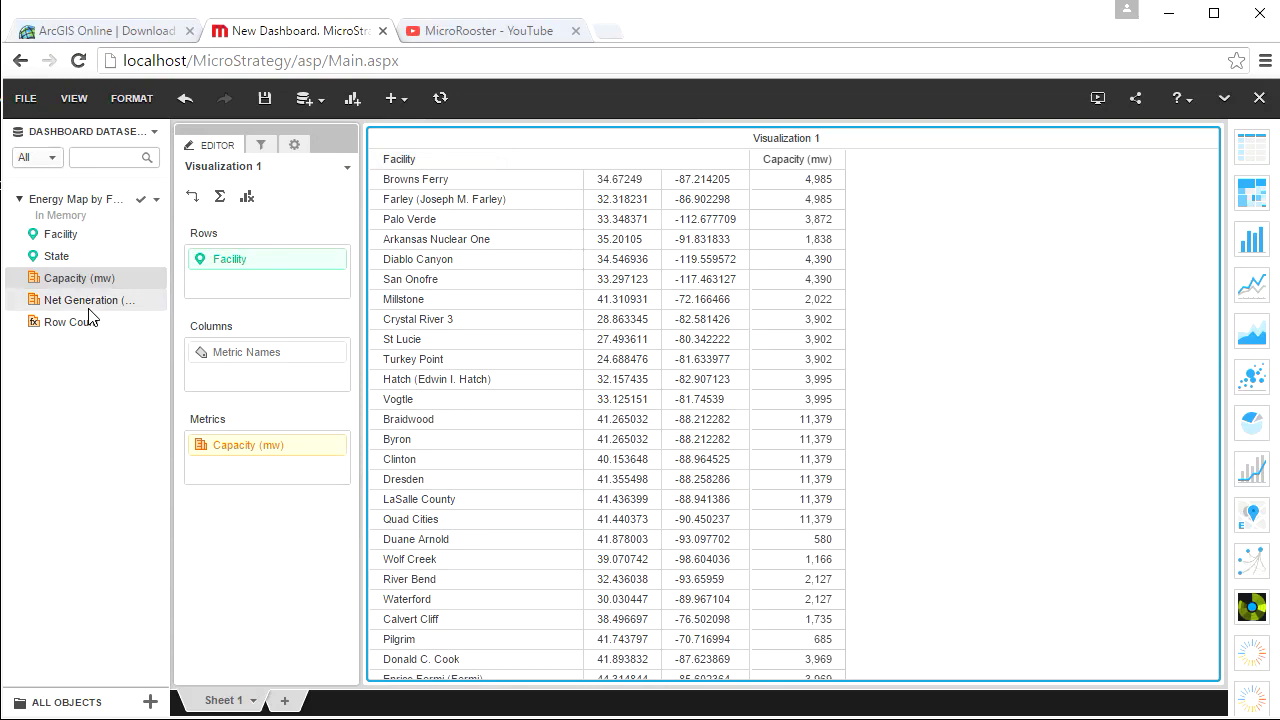
left_click_drag(88, 302, 250, 462)
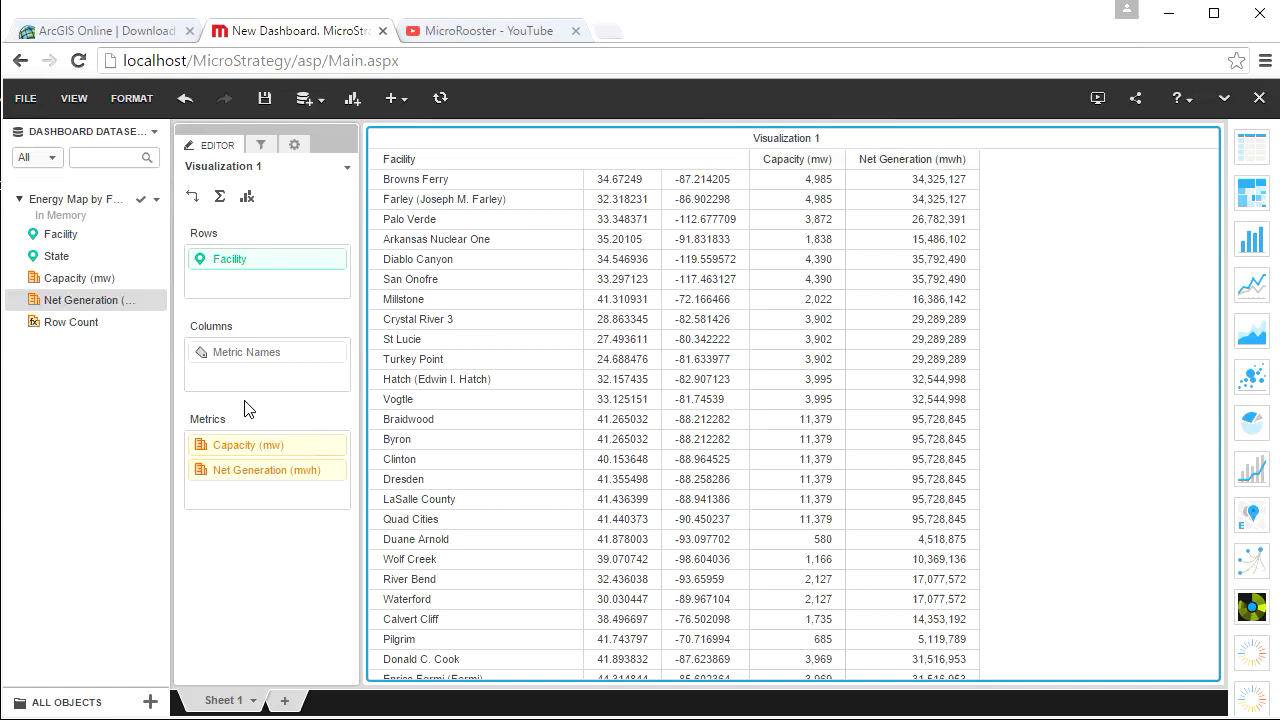
left_click(1253, 517)
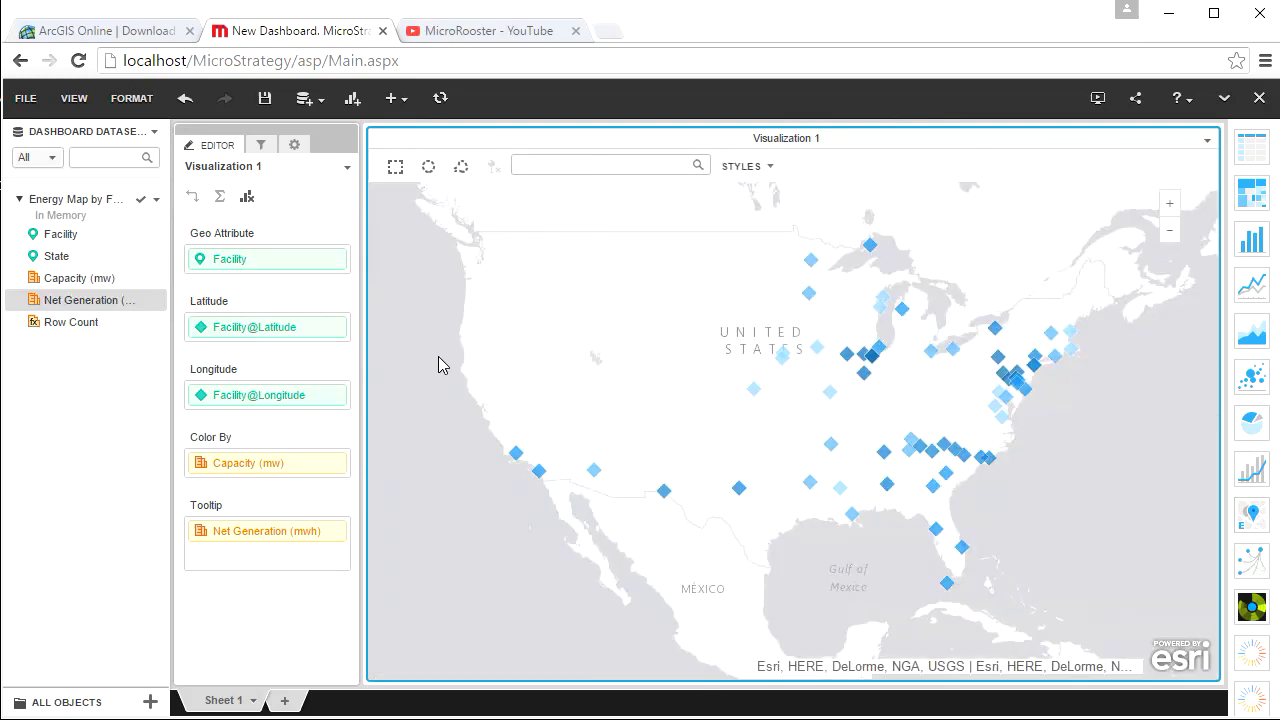
- Apply Red-Yellow-Green thresholds on Capacity (mw) to color the facility markers
right_click(294, 468)
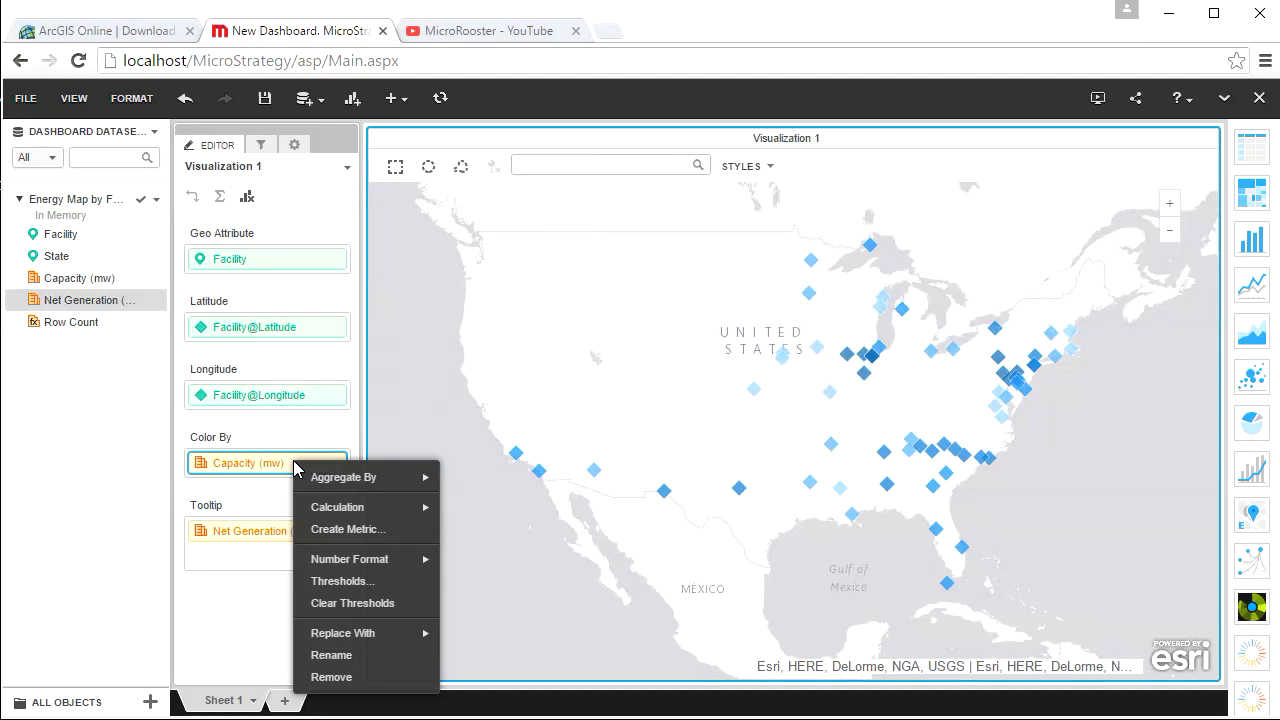
left_click(340, 581)
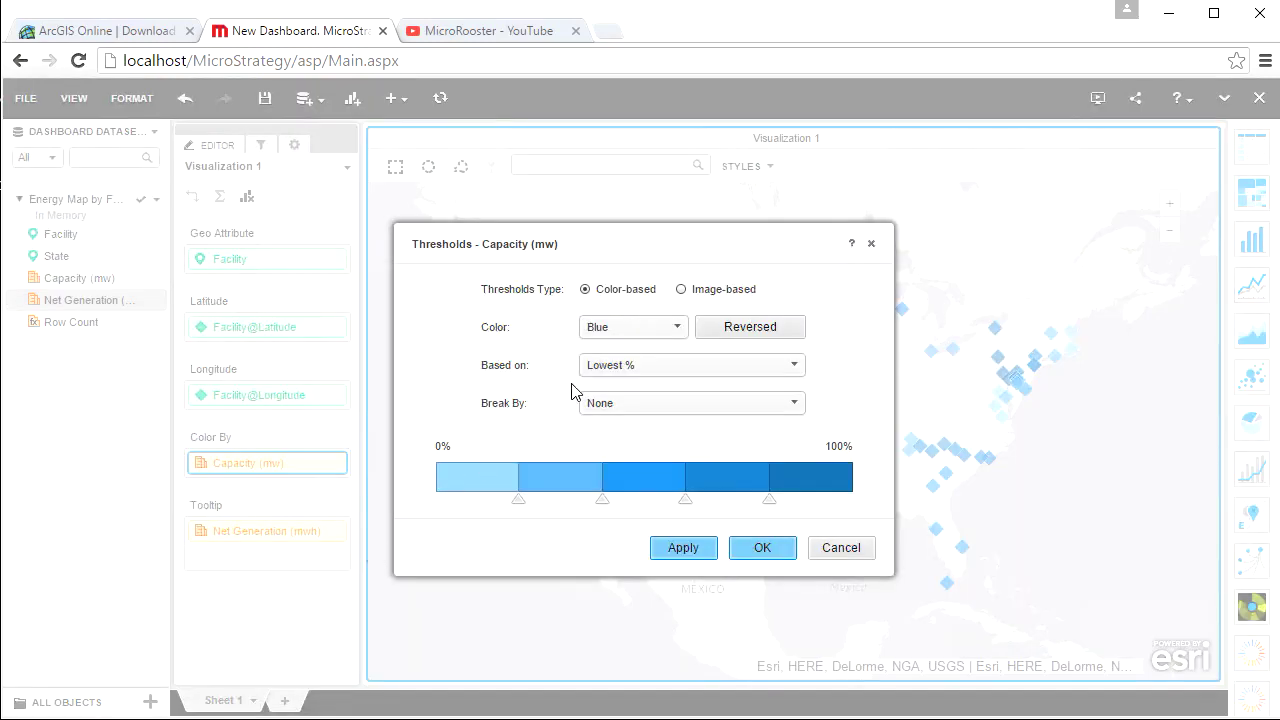
left_click(677, 328)
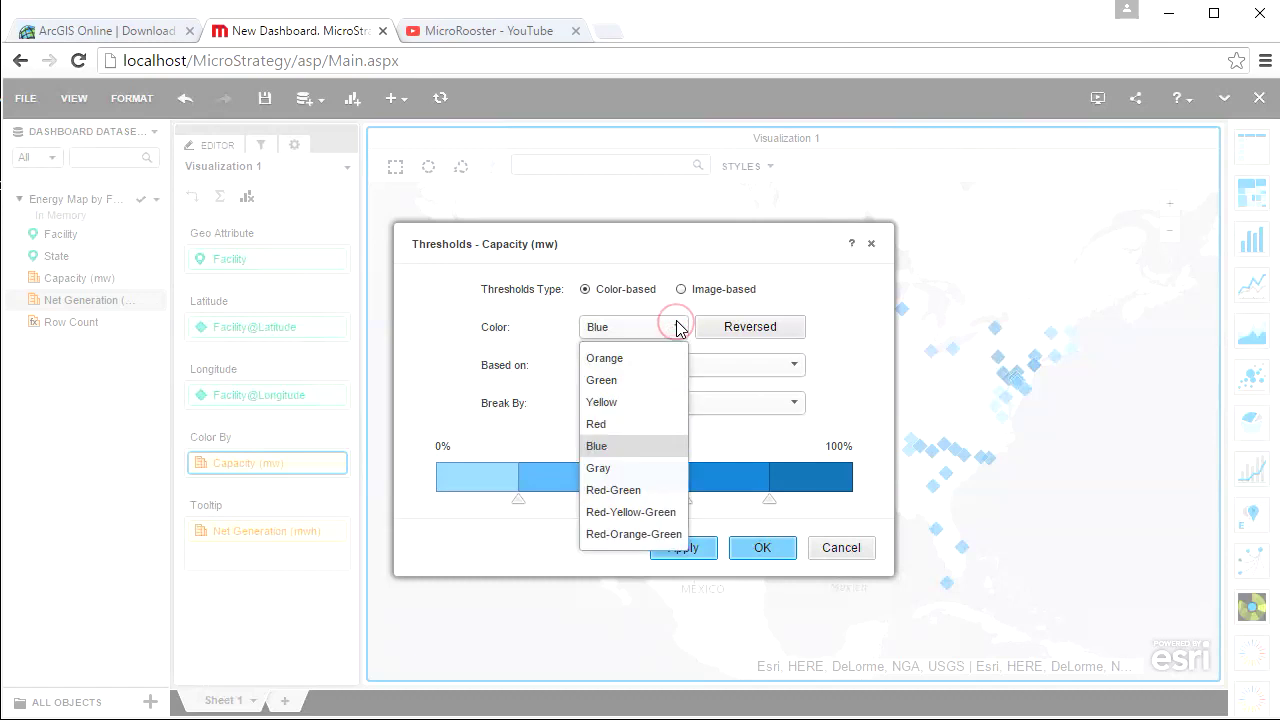
left_click(660, 514)
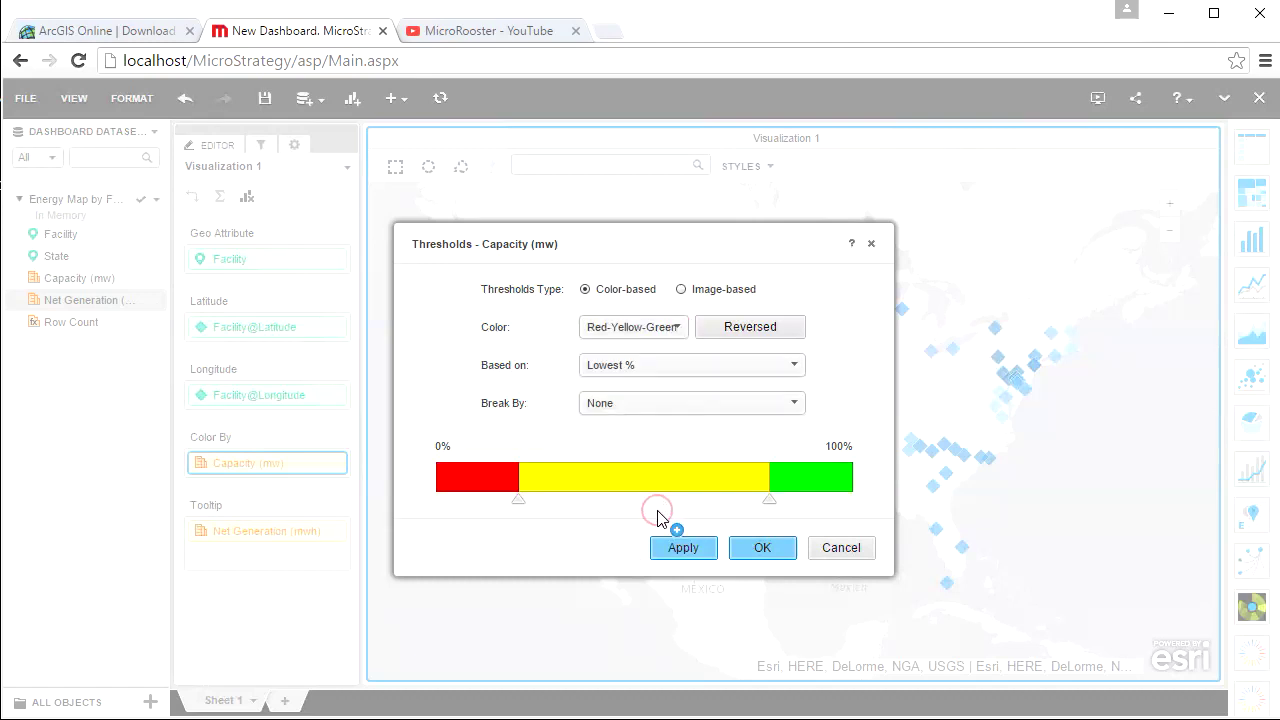
left_click(762, 548)
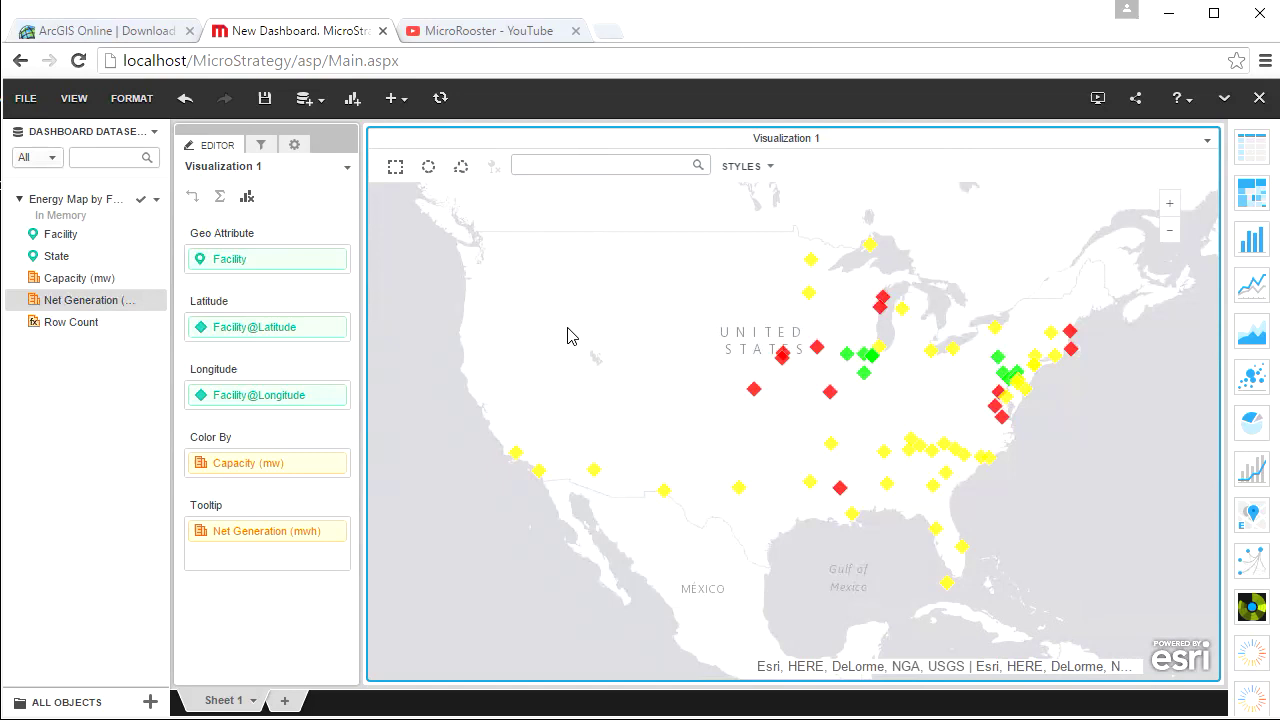
- Switch the map to the detailed street basemap and insert a second visualization
left_click(771, 168)
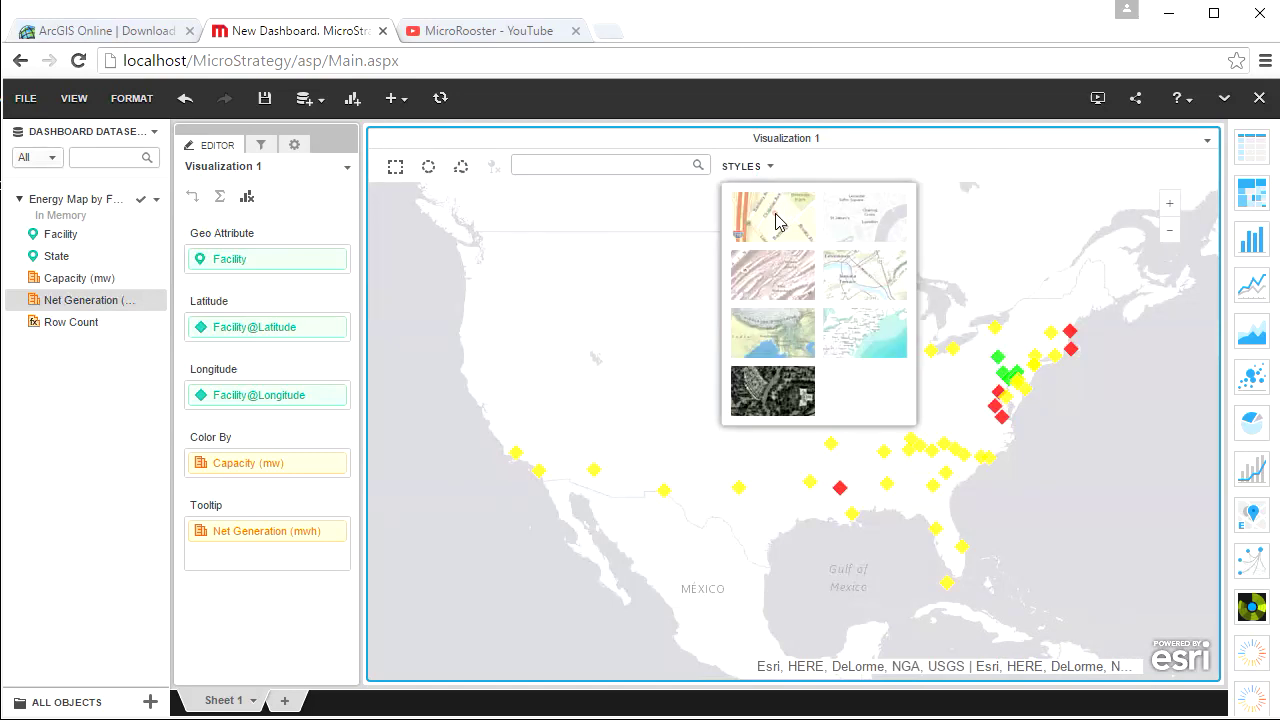
left_click(773, 210)
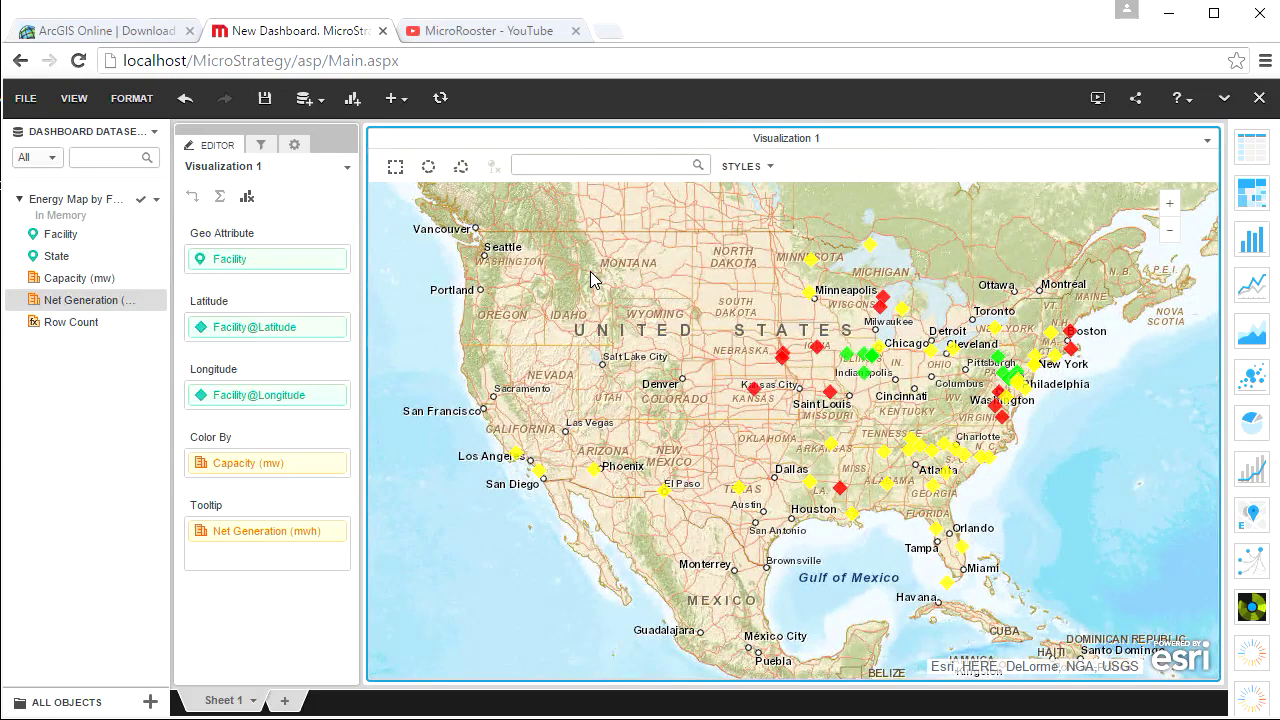
left_click(406, 102)
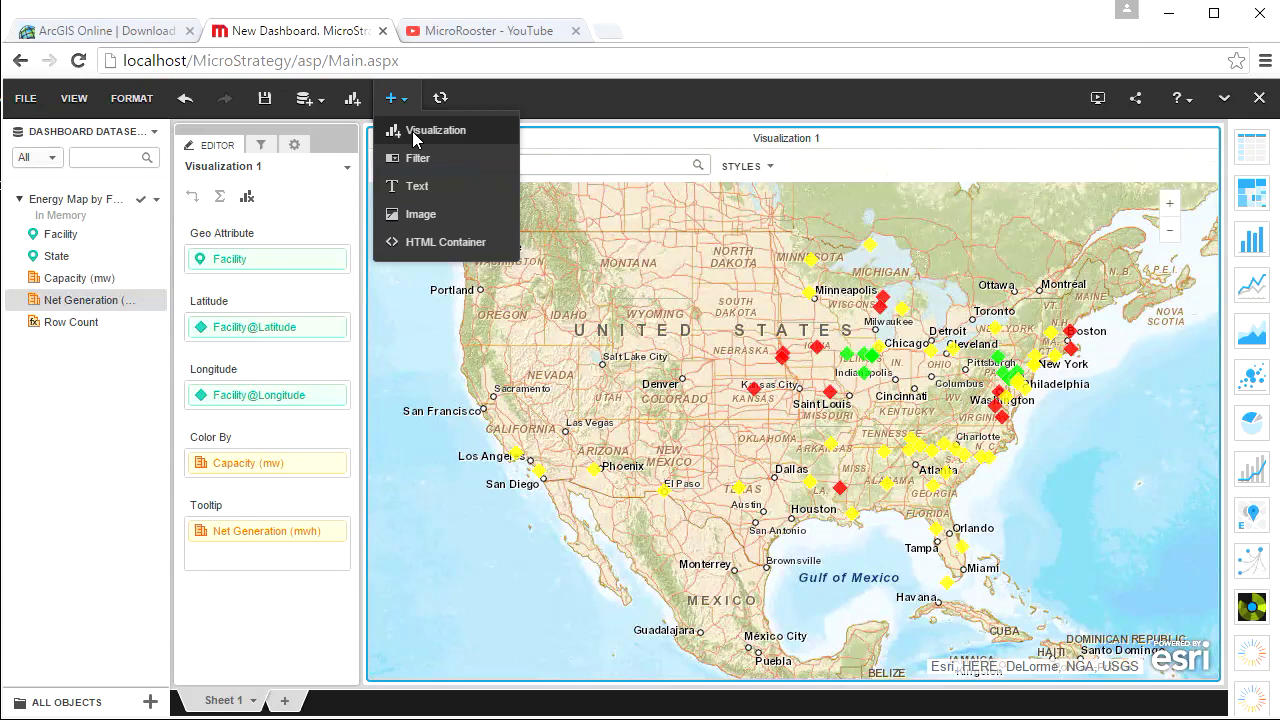
left_click(416, 134)
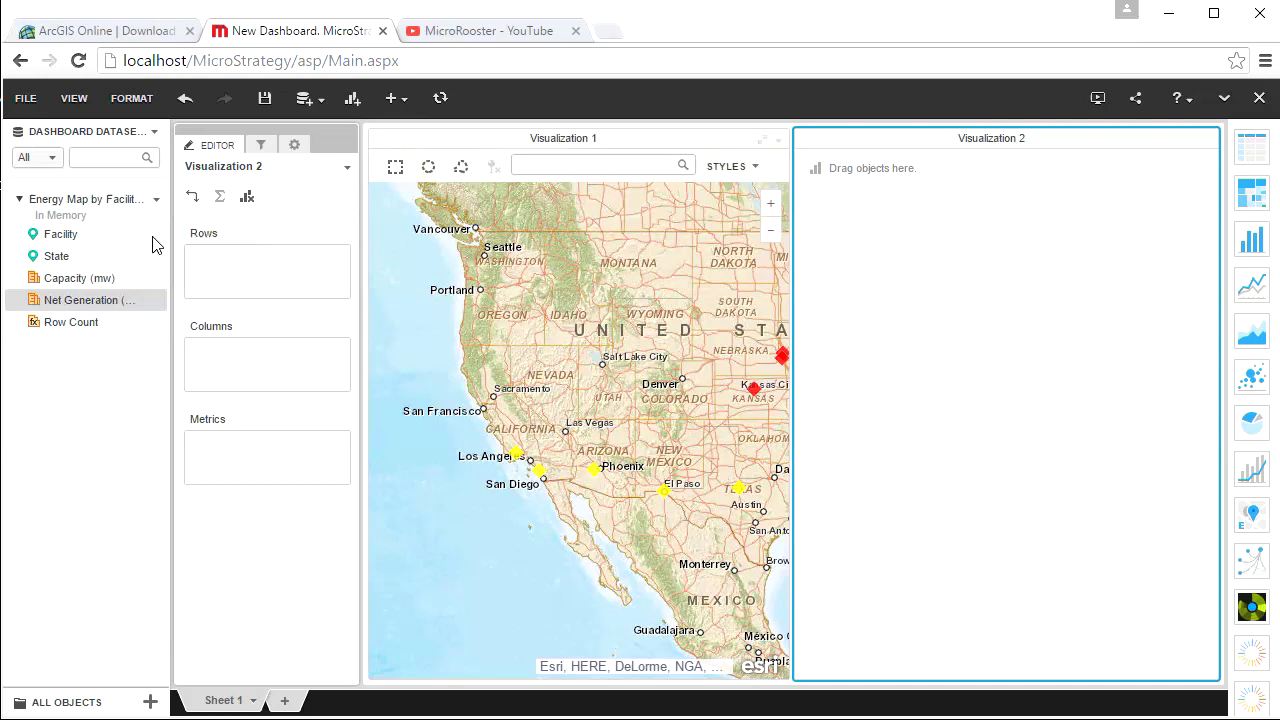
- Make Visualization 2 a horizontal bar chart of Capacity (mw) by State
left_click_drag(65, 262, 903, 344)
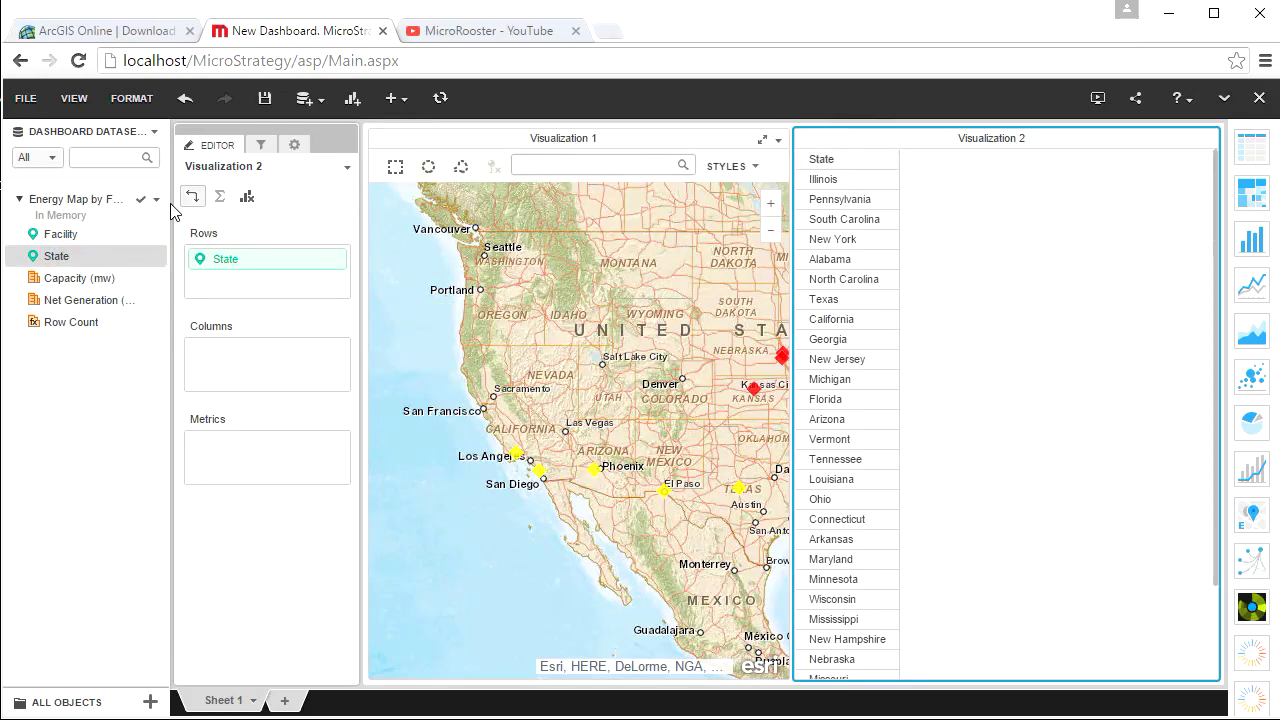
left_click_drag(62, 286, 1074, 357)
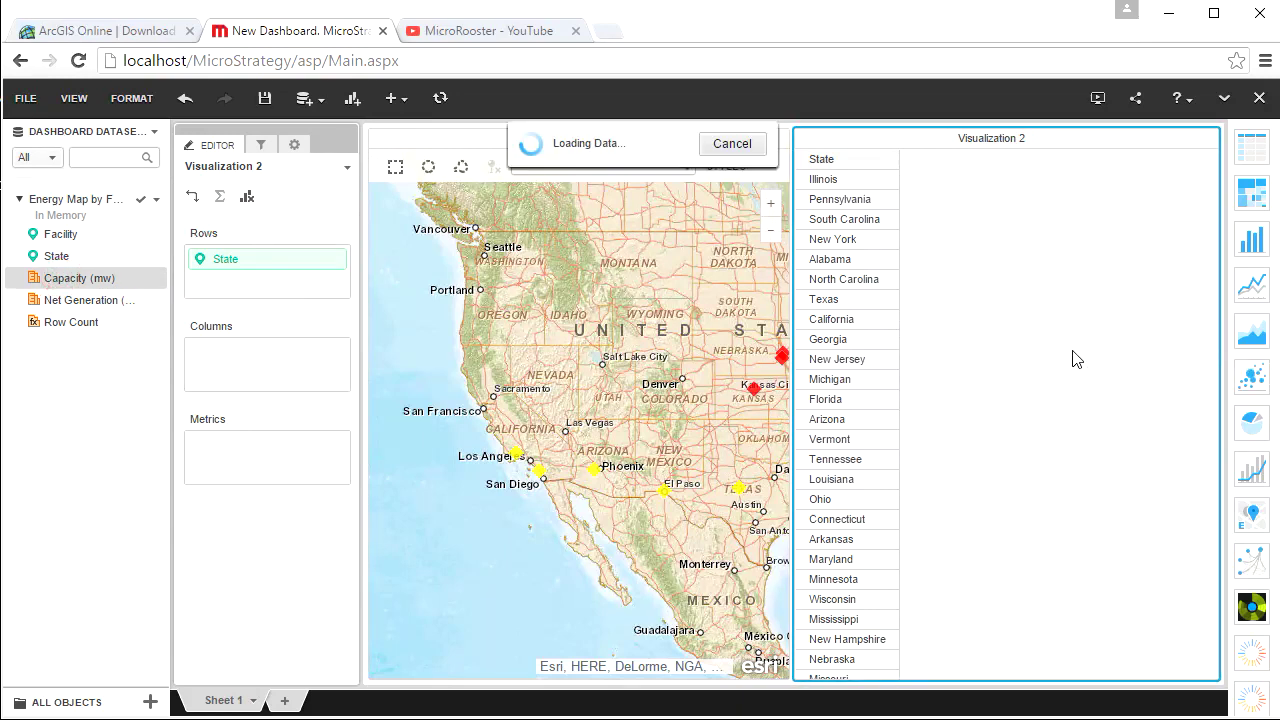
left_click(1248, 246)
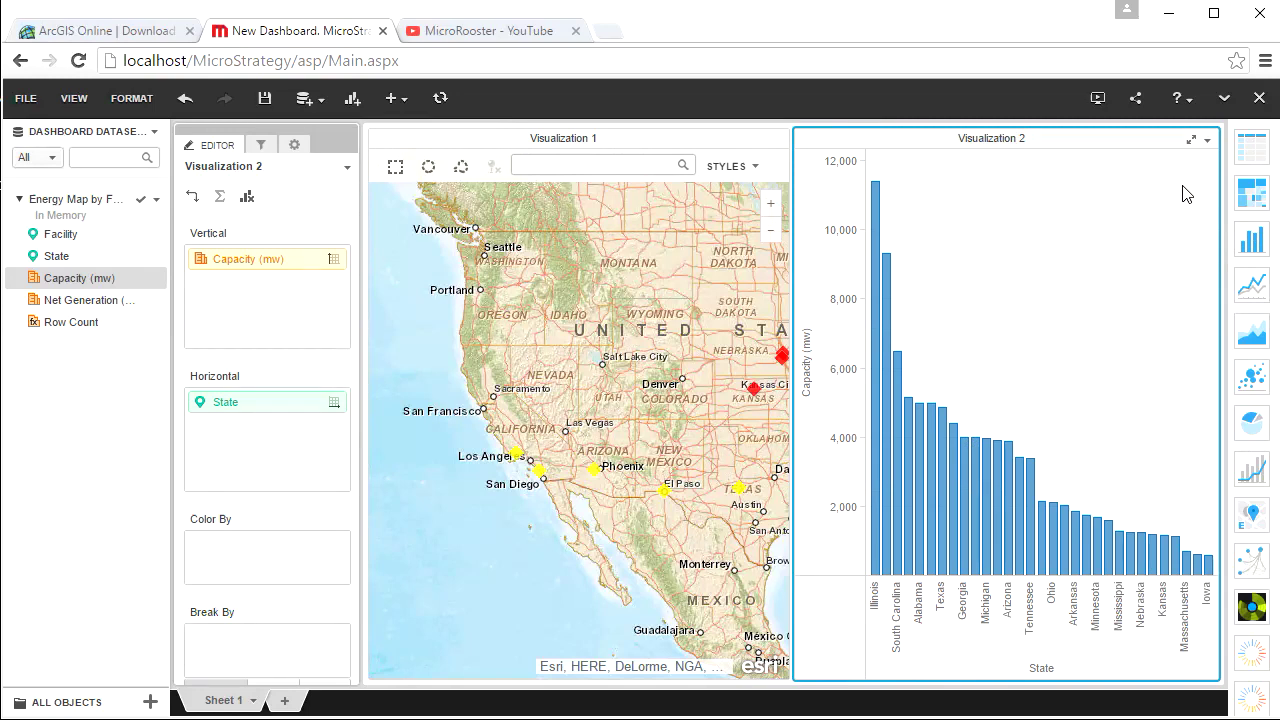
left_click(1207, 140)
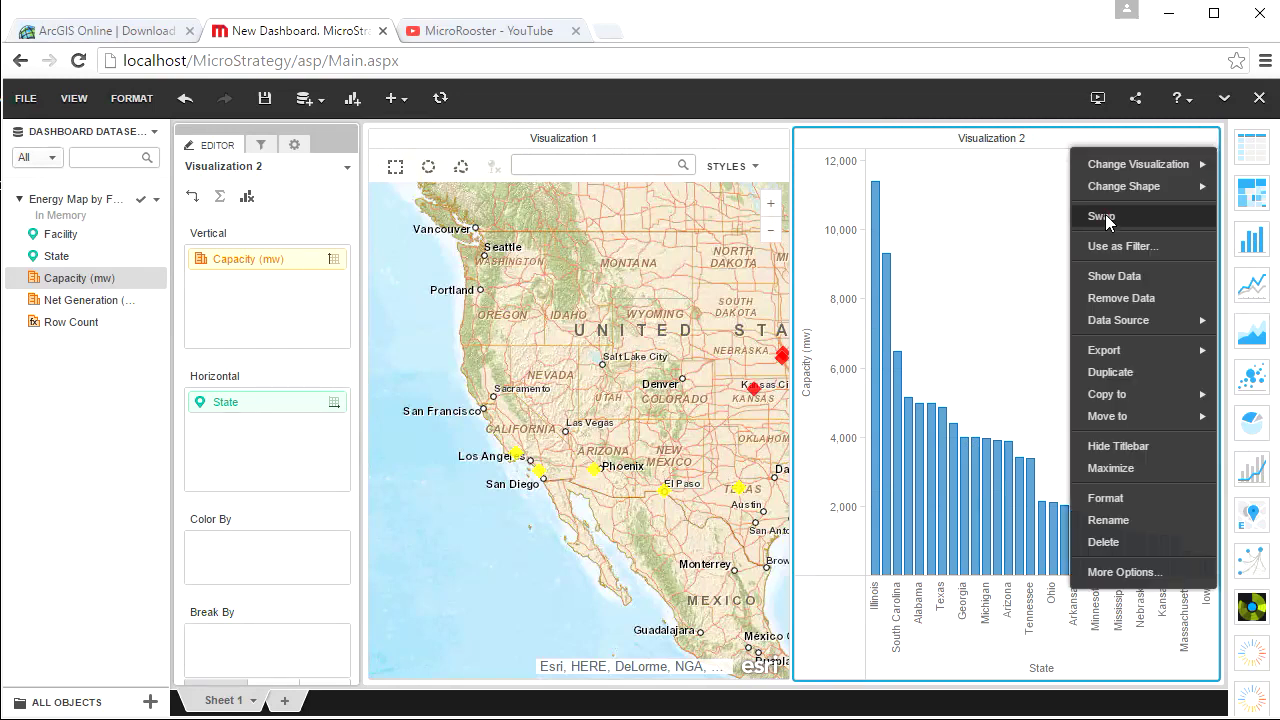
left_click(1105, 217)
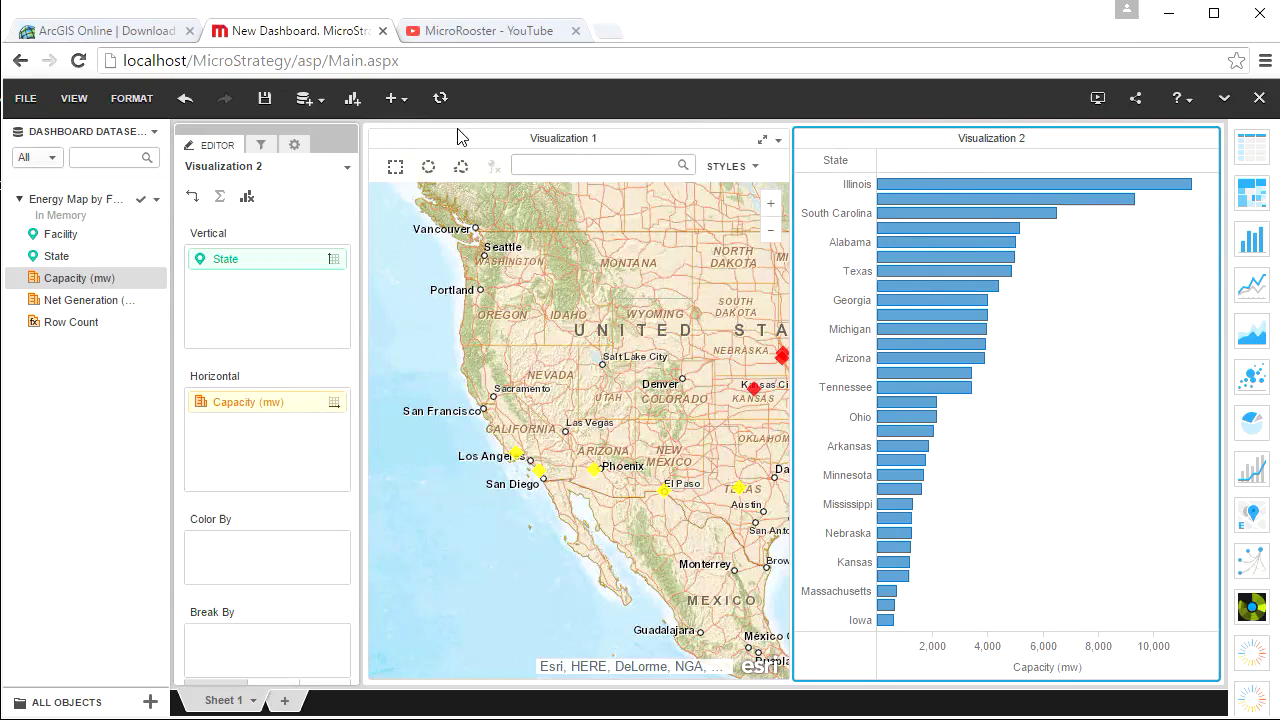
left_click(584, 372)
left_click(294, 145)
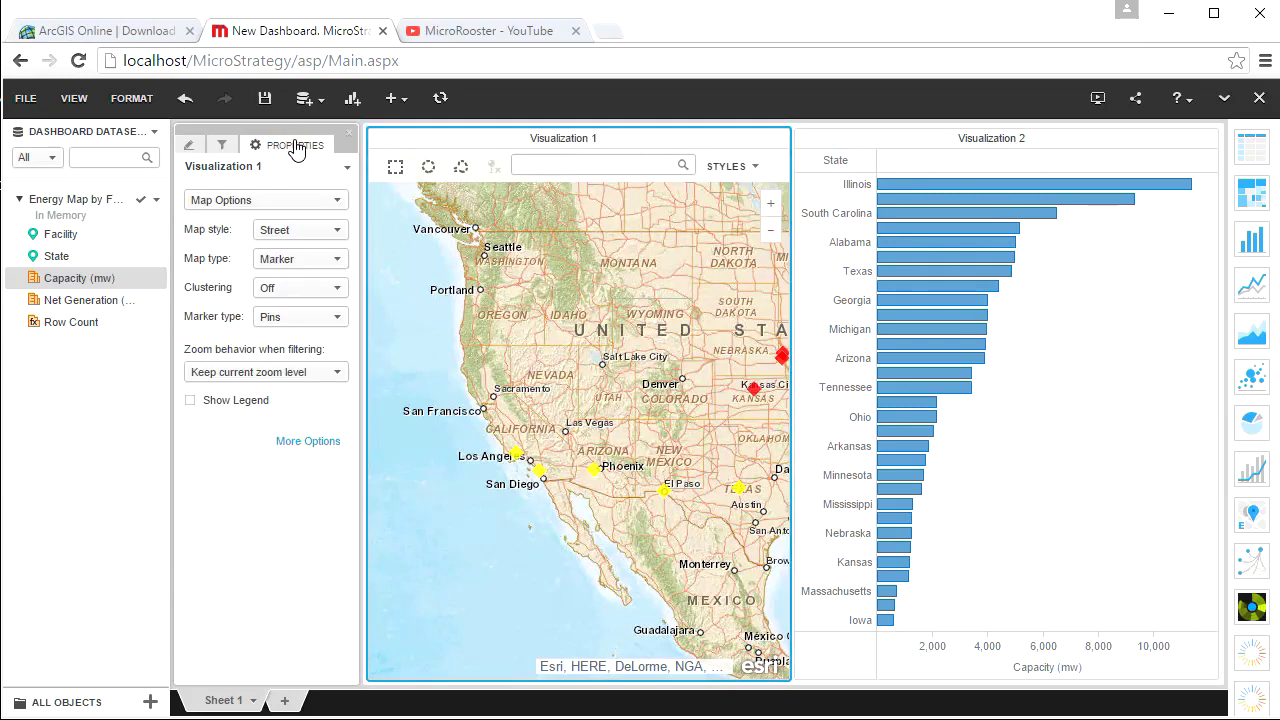
- Change the map type to Density and move the view over the Midwest
left_click(312, 258)
left_click(289, 330)
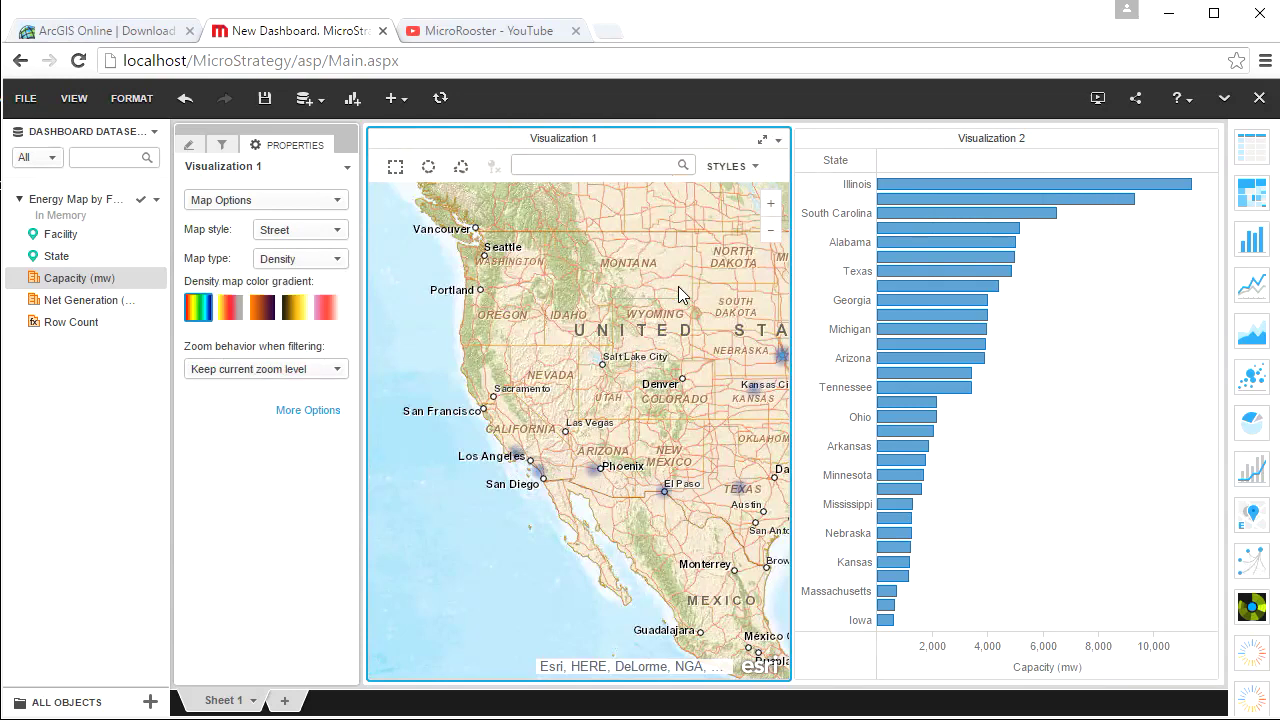
left_click_drag(692, 342, 610, 346)
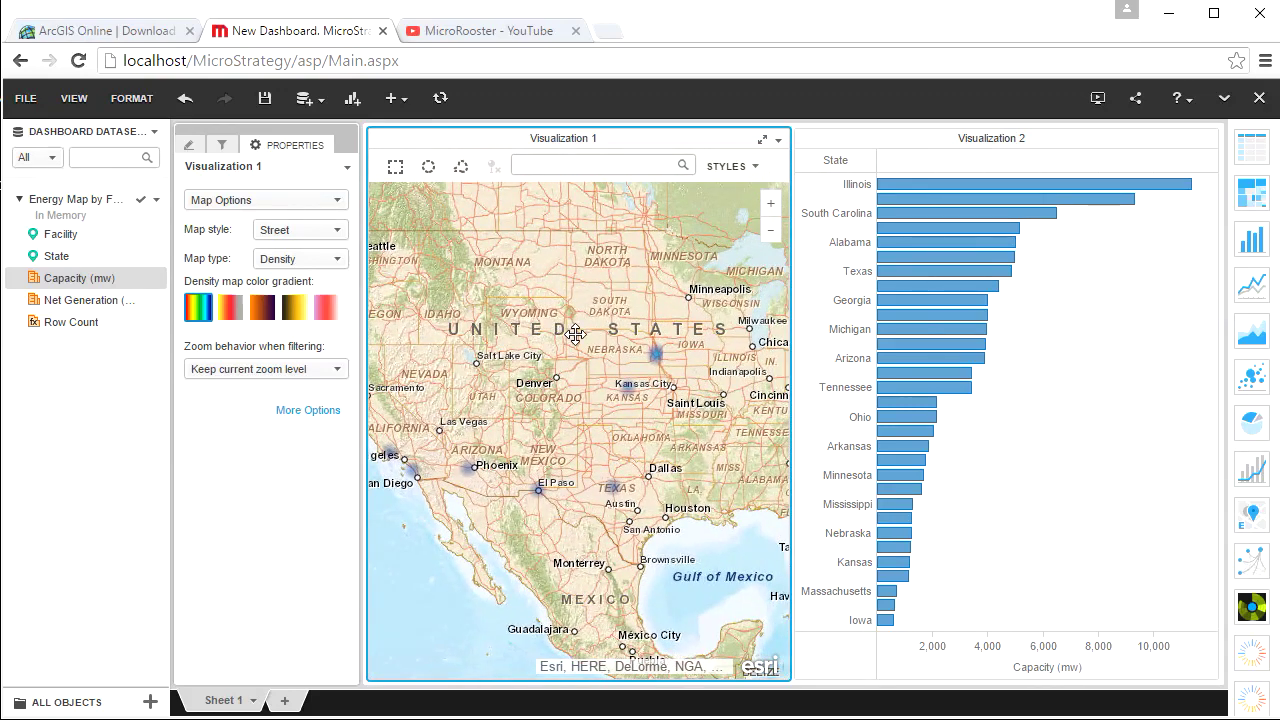
scroll(610, 346, "up", 1)
left_click_drag(665, 376, 411, 311)
scroll(411, 311, "down", 1)
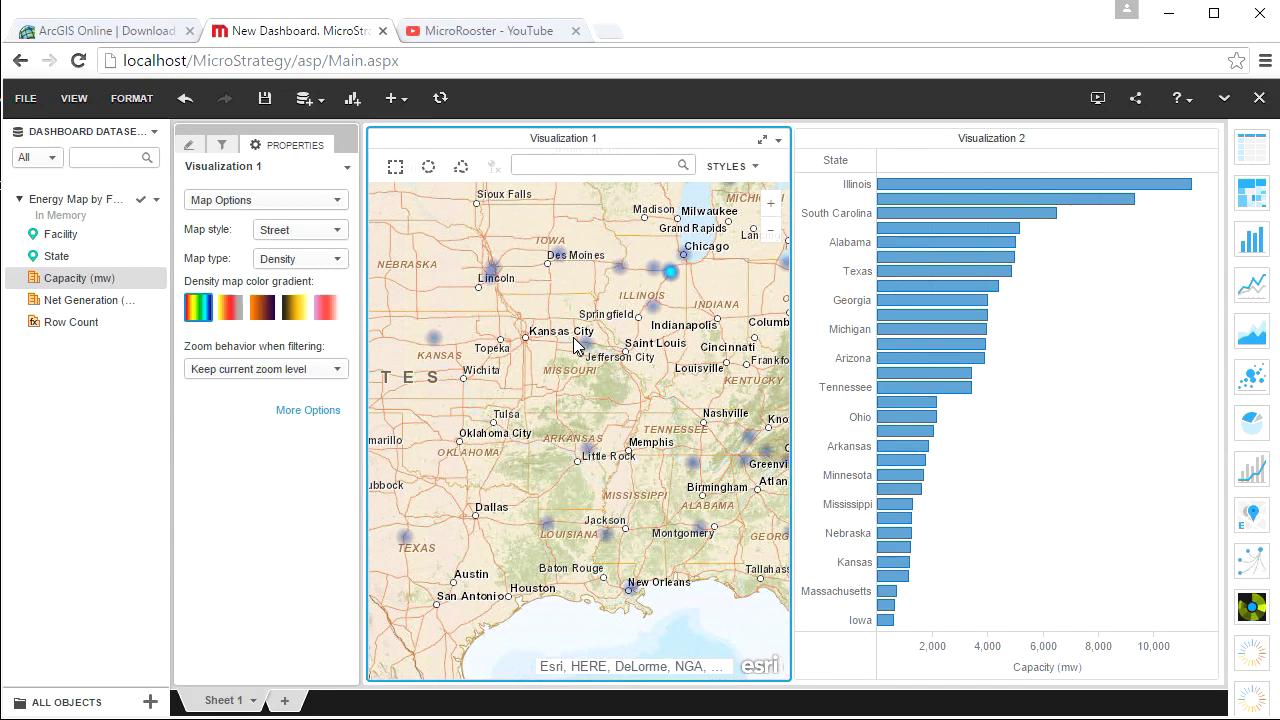
scroll(568, 343, "down", 1)
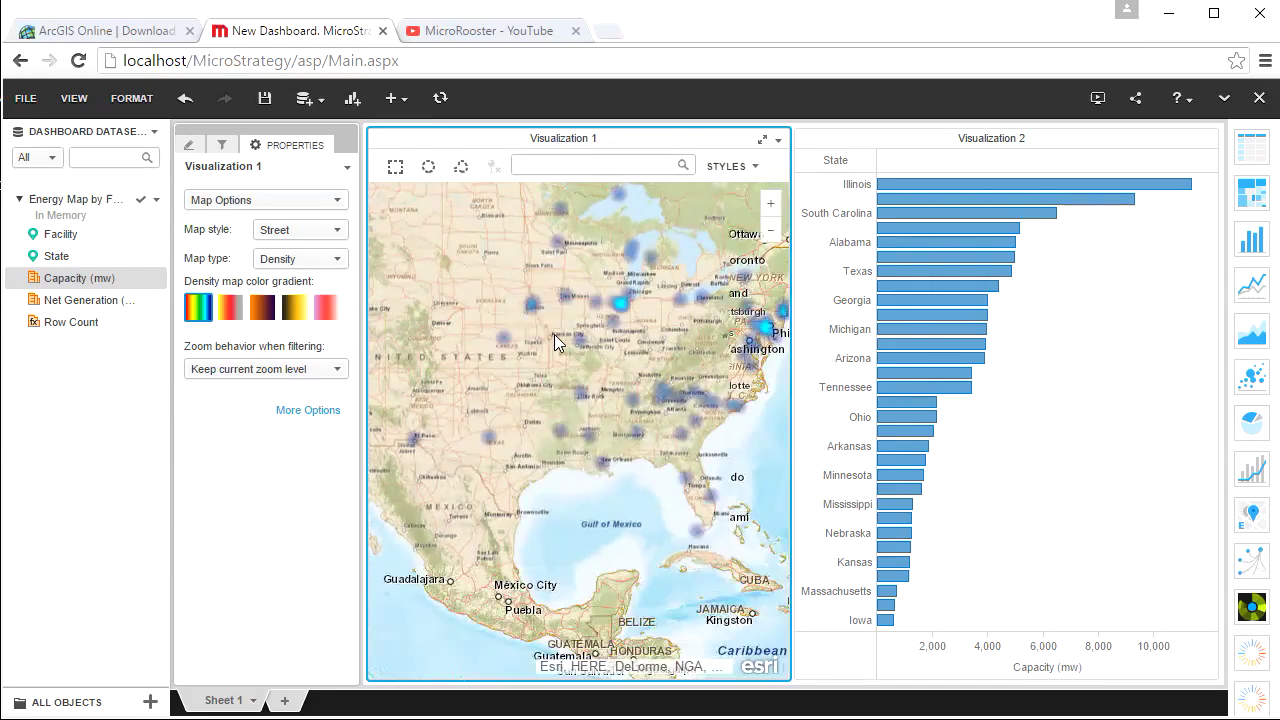
- Make the map filter Visualization 2 and rectangle-select the facilities around Chicago
left_click(779, 142)
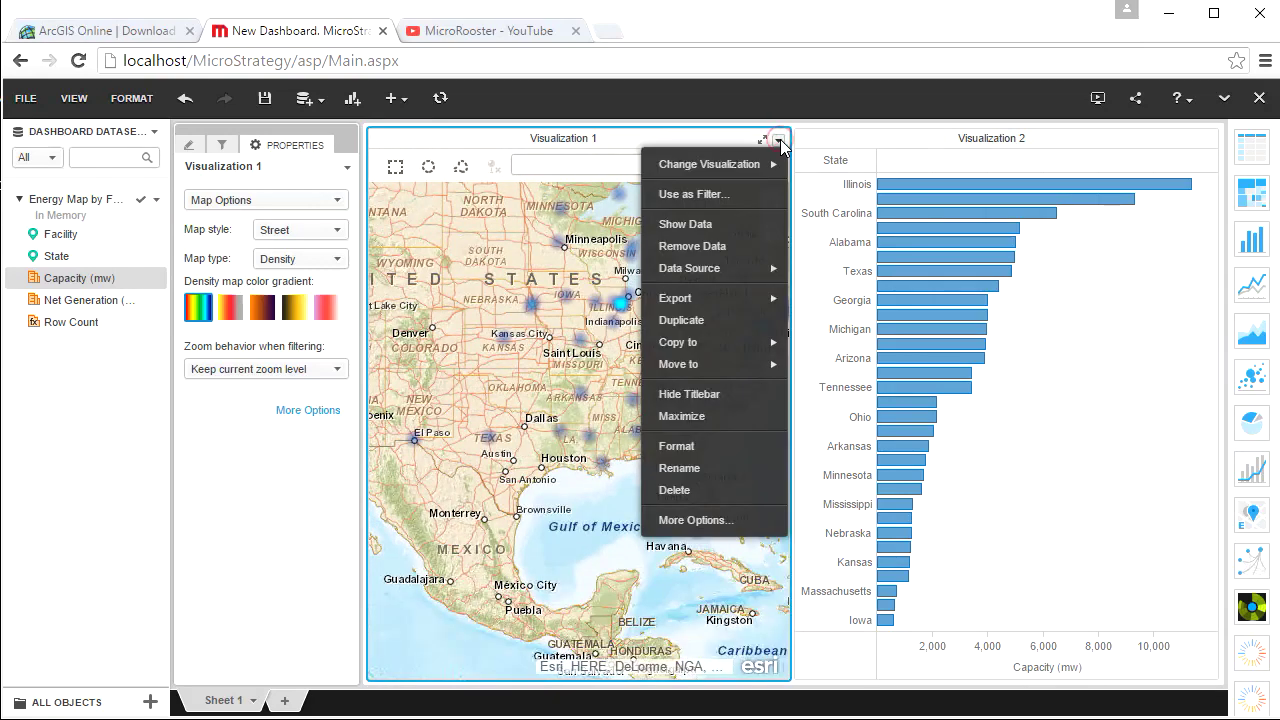
left_click(681, 194)
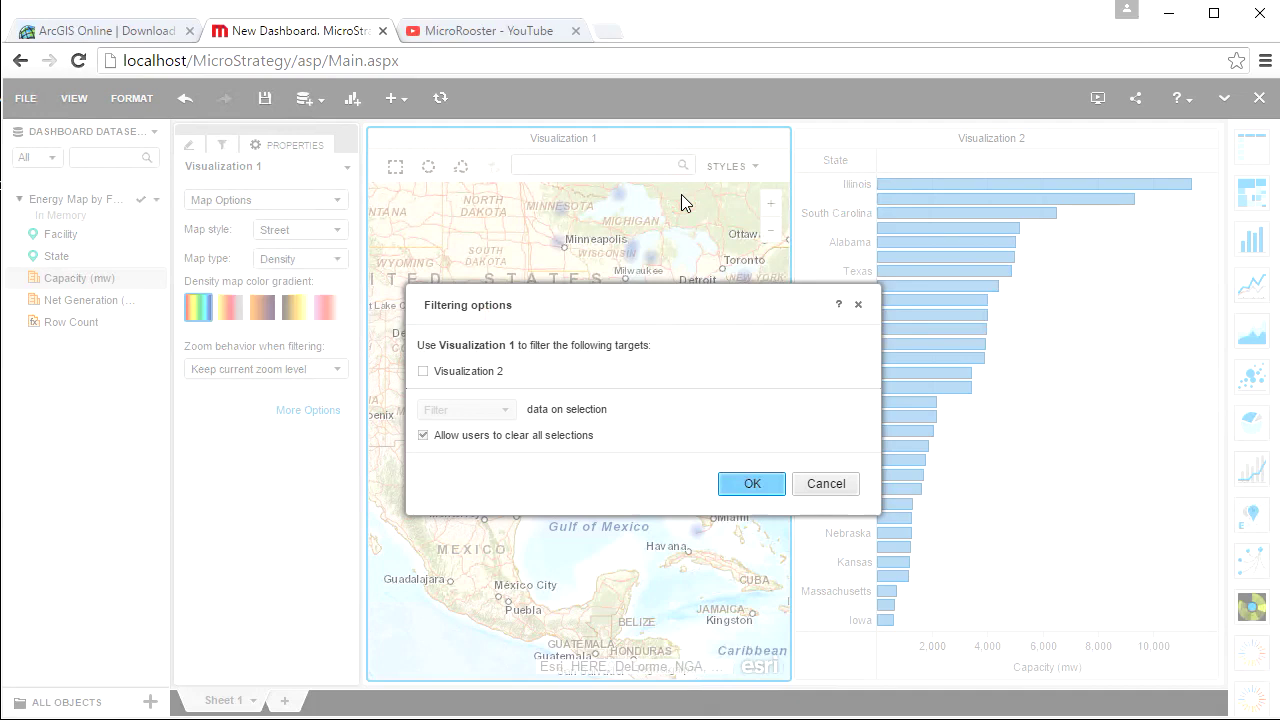
left_click(424, 372)
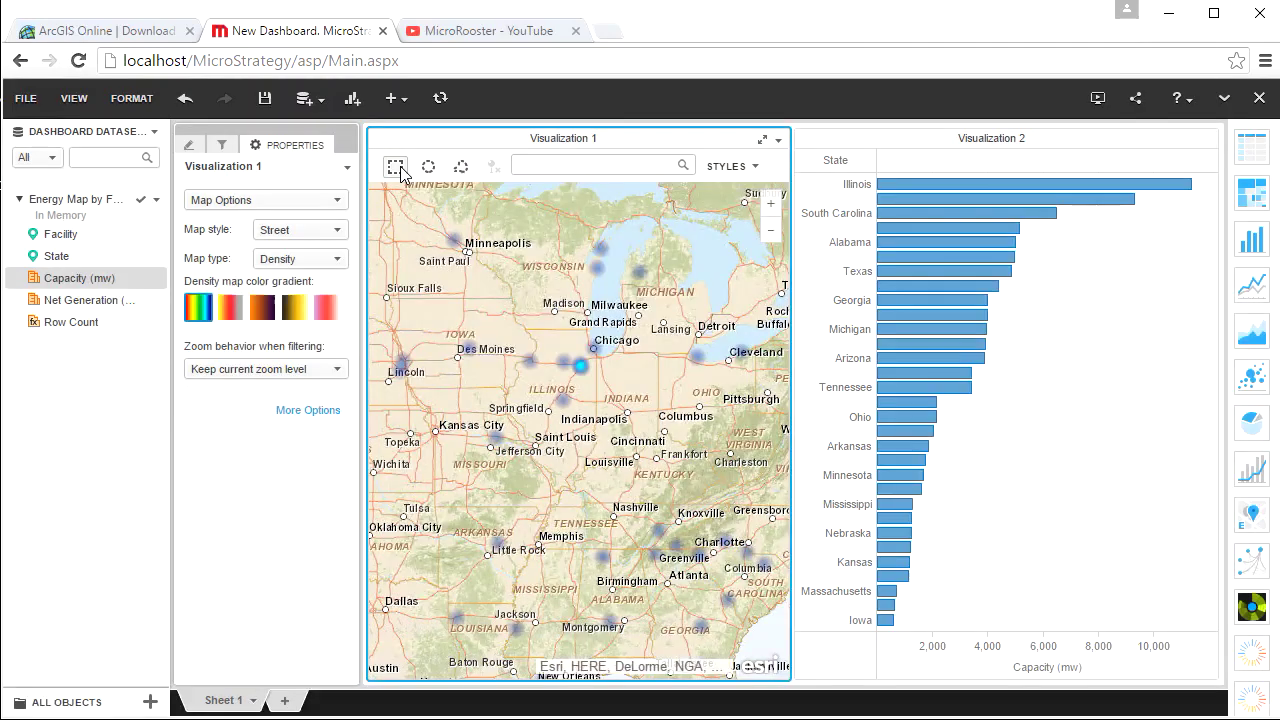
left_click(398, 167)
left_click_drag(503, 327, 638, 420)
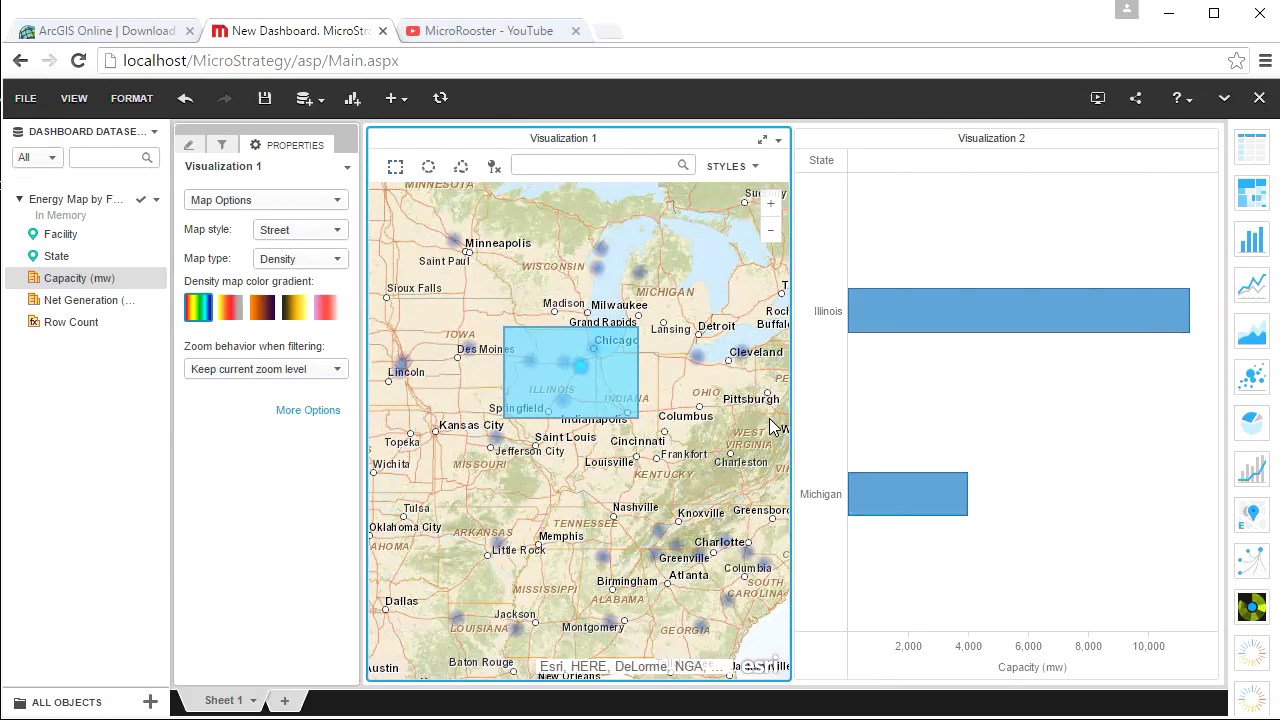
left_click(778, 140)
- Switch Visualization 1 from a grid back to a map and zoom in one level
left_click(1252, 148)
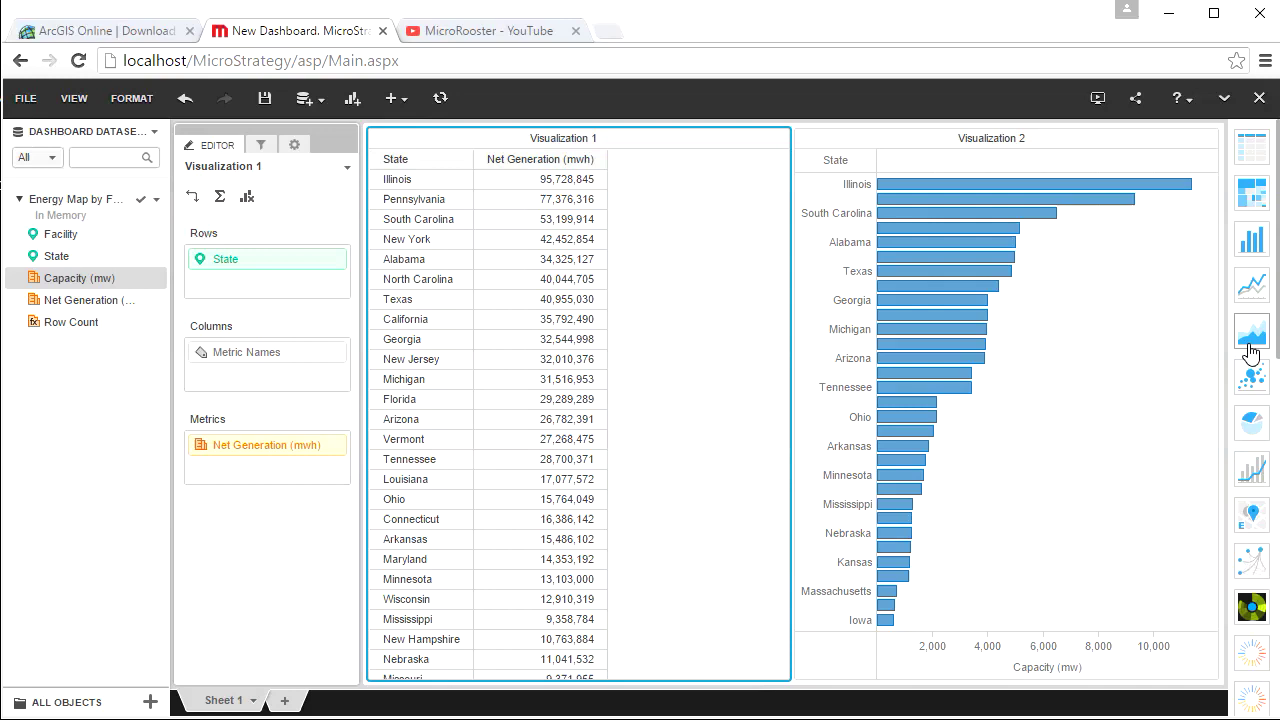
left_click(1252, 514)
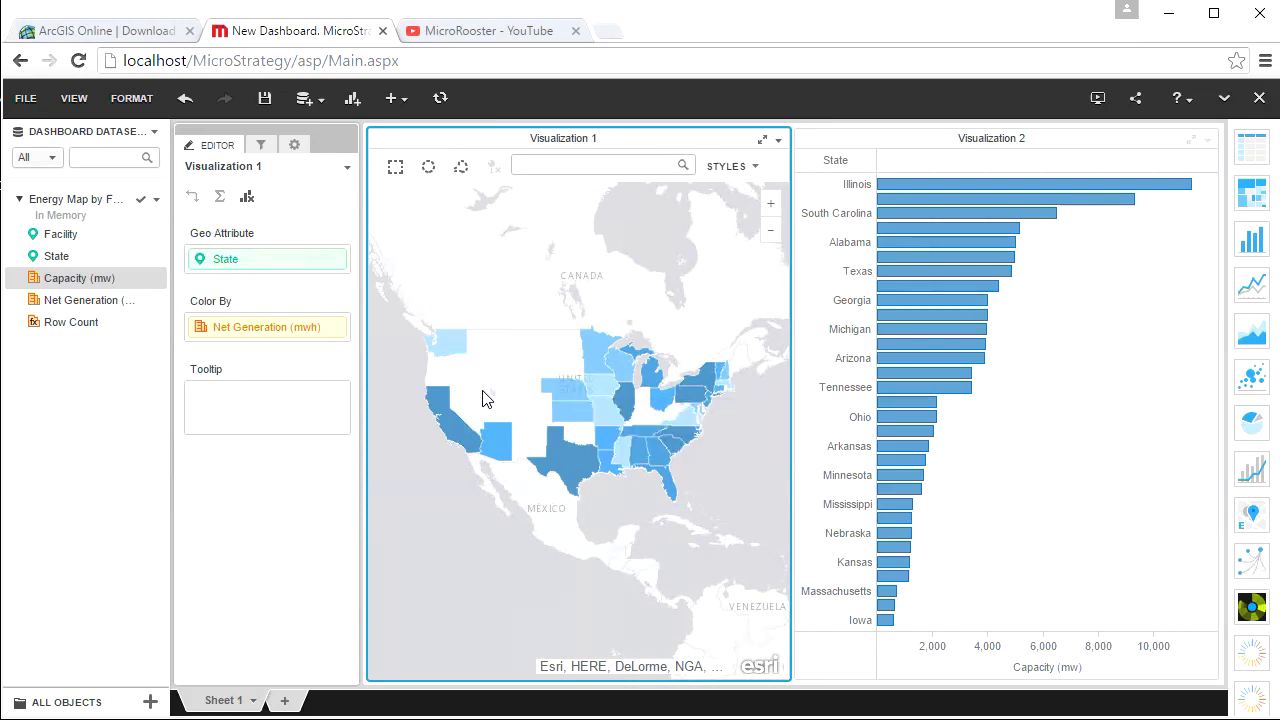
double_click(530, 400)
mouse_move(595, 377)
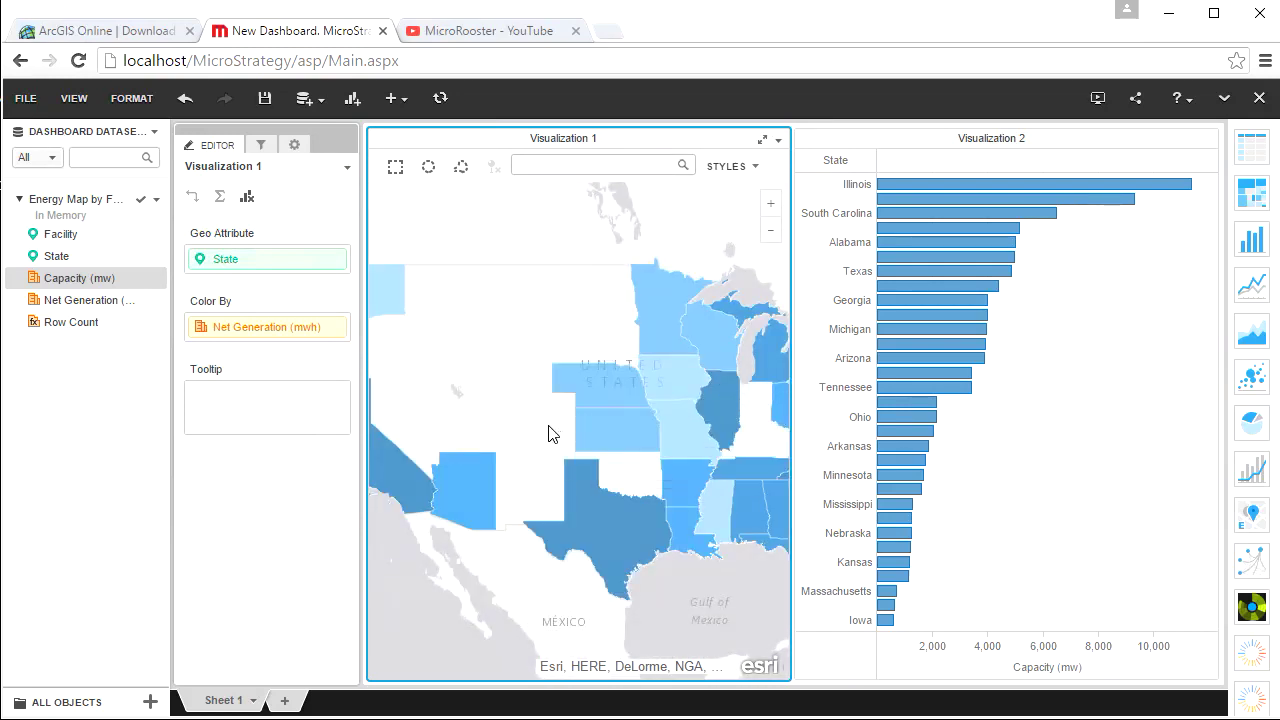
- Shade the states by Net Generation (mwh) with Red-Orange-Green thresholds
right_click(297, 335)
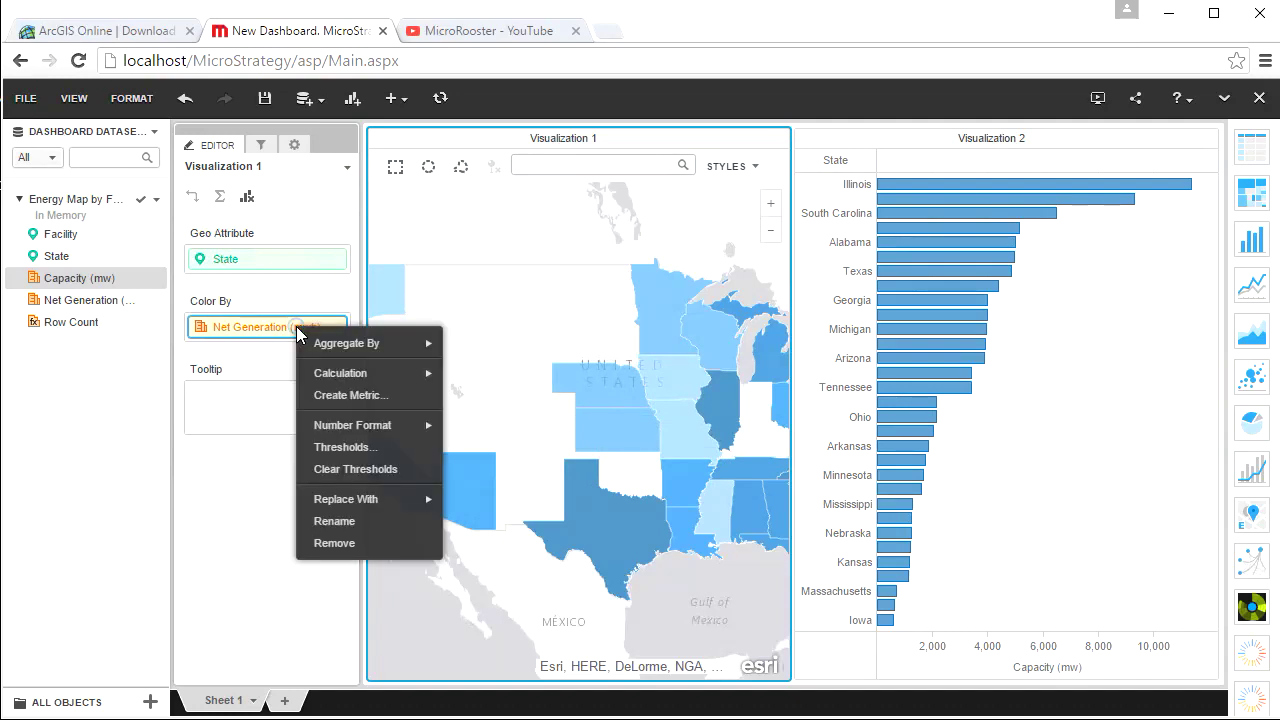
left_click(360, 443)
left_click(647, 294)
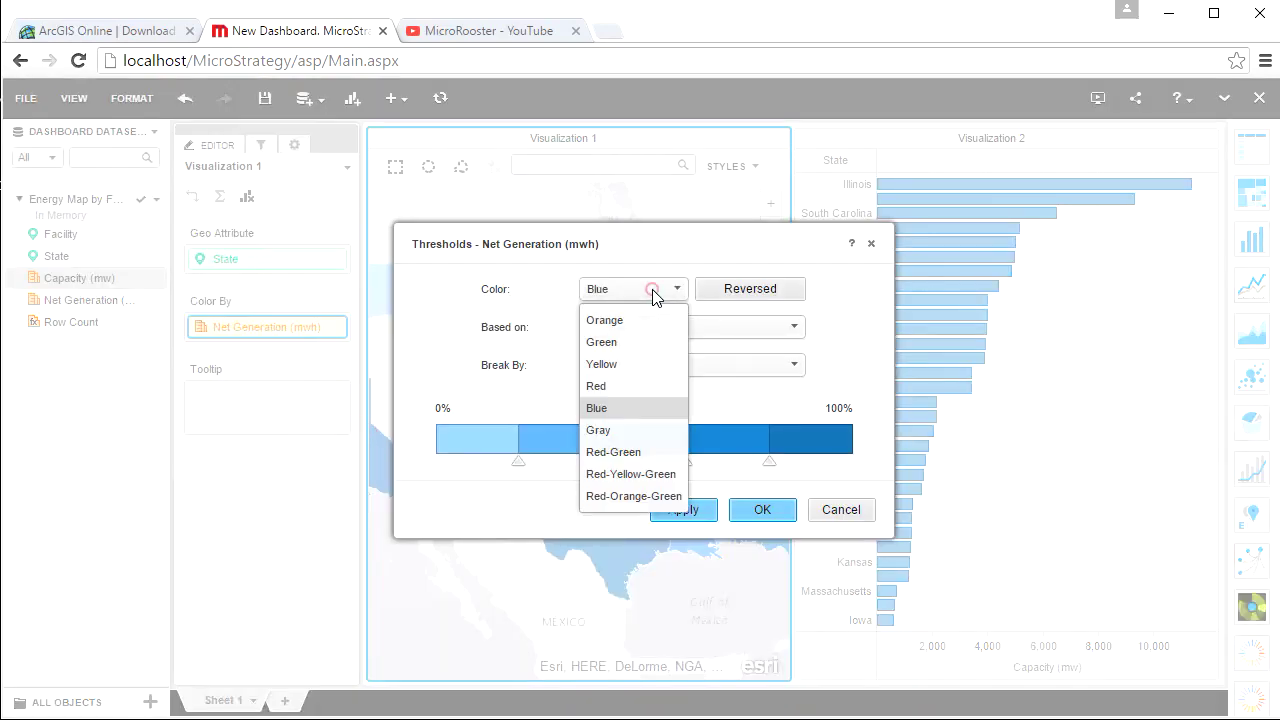
left_click(654, 495)
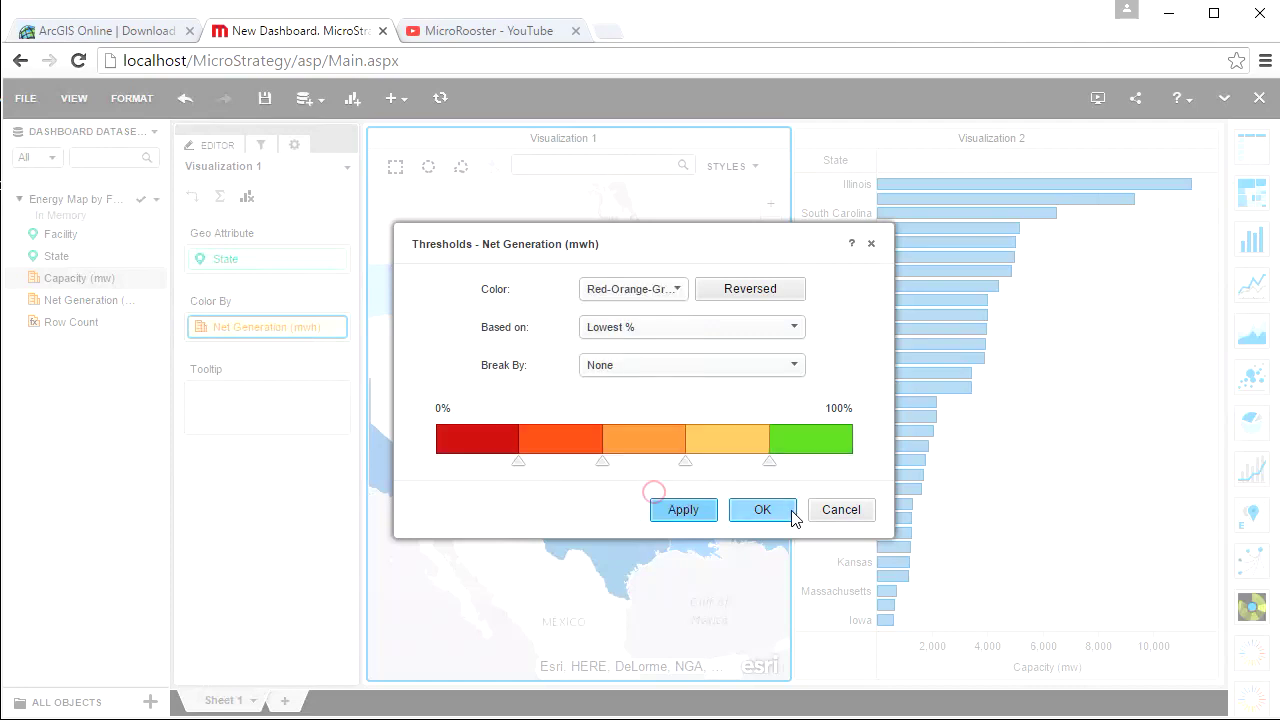
left_click(762, 510)
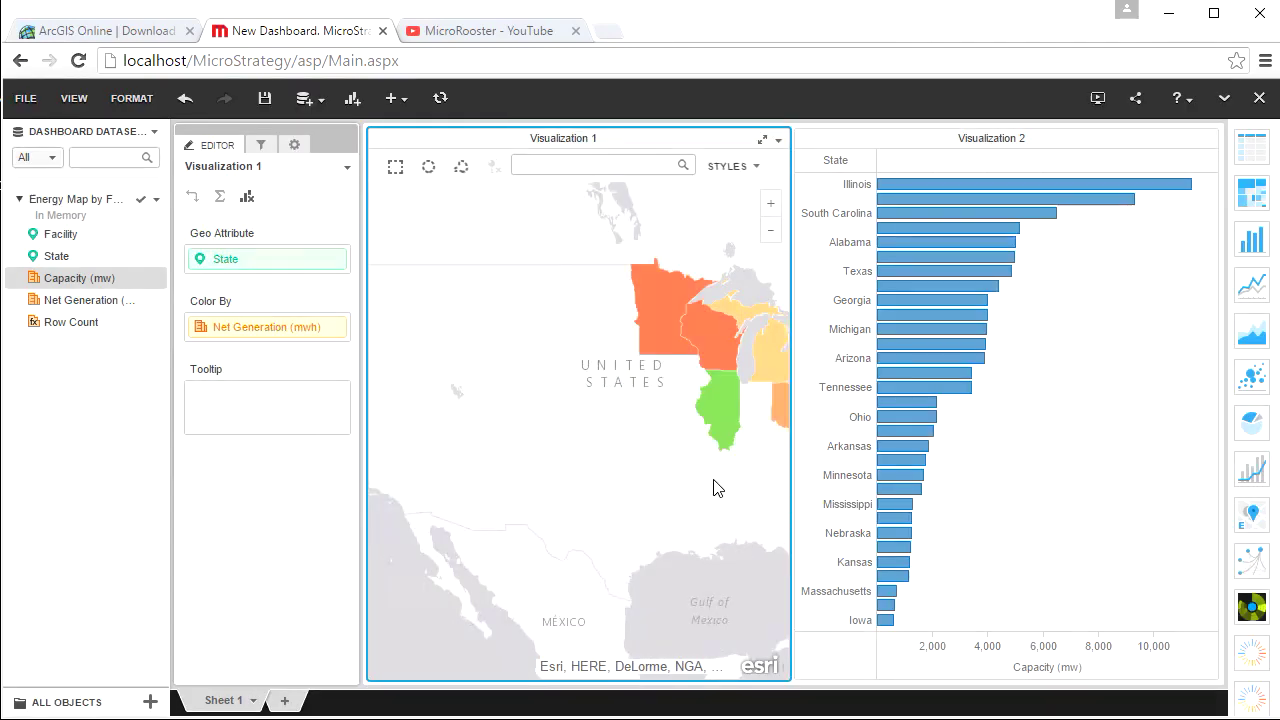
left_click(771, 232)
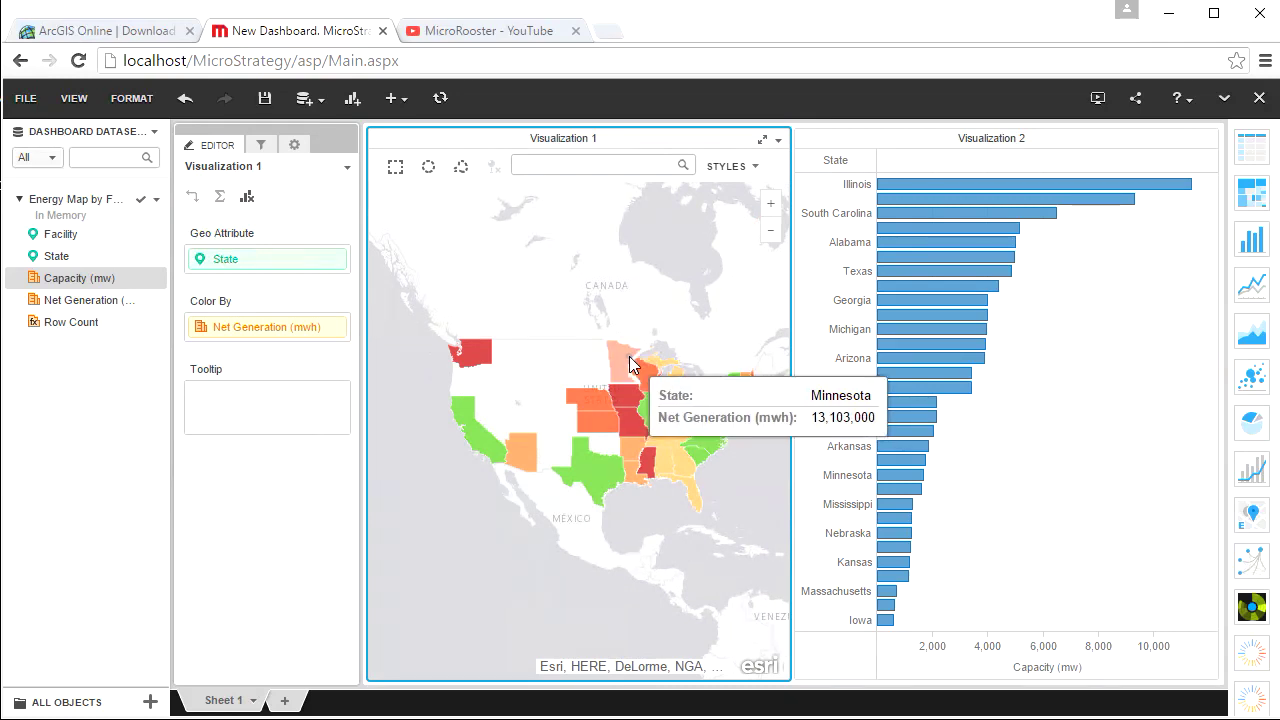
- Drill Minnesota down to its Facility points
right_click(629, 357)
mouse_move(666, 417)
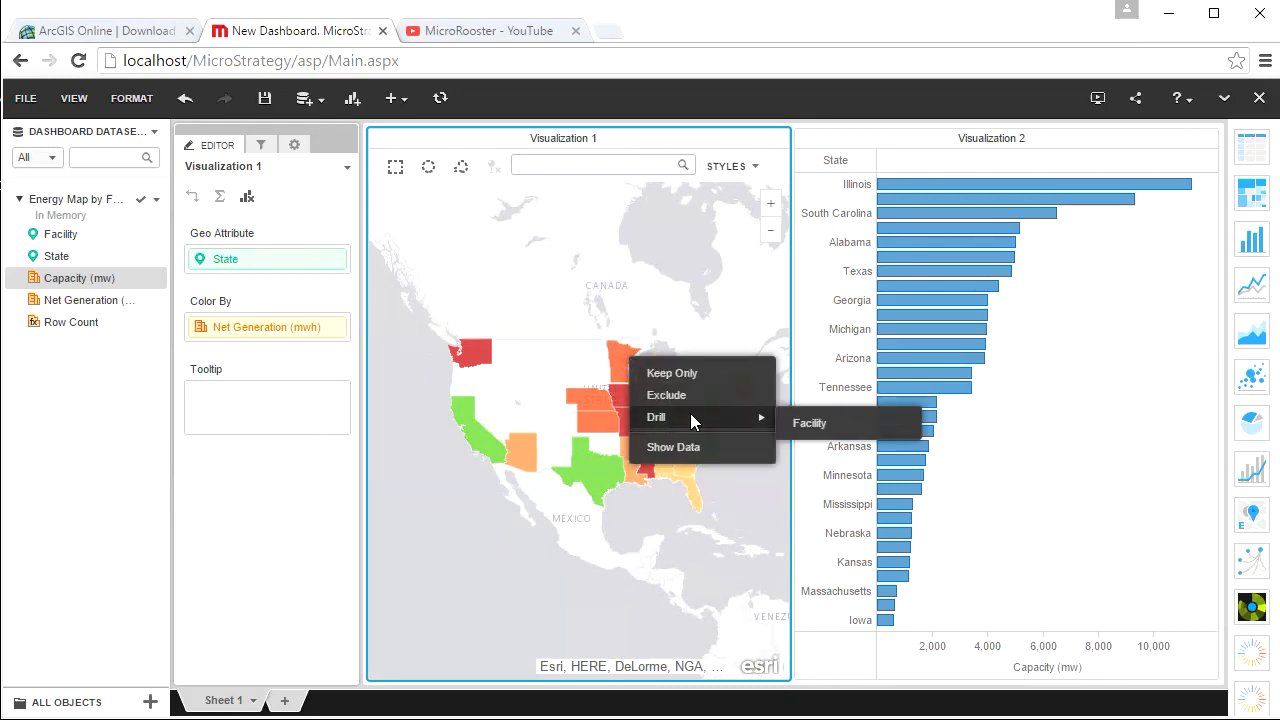
left_click(820, 421)
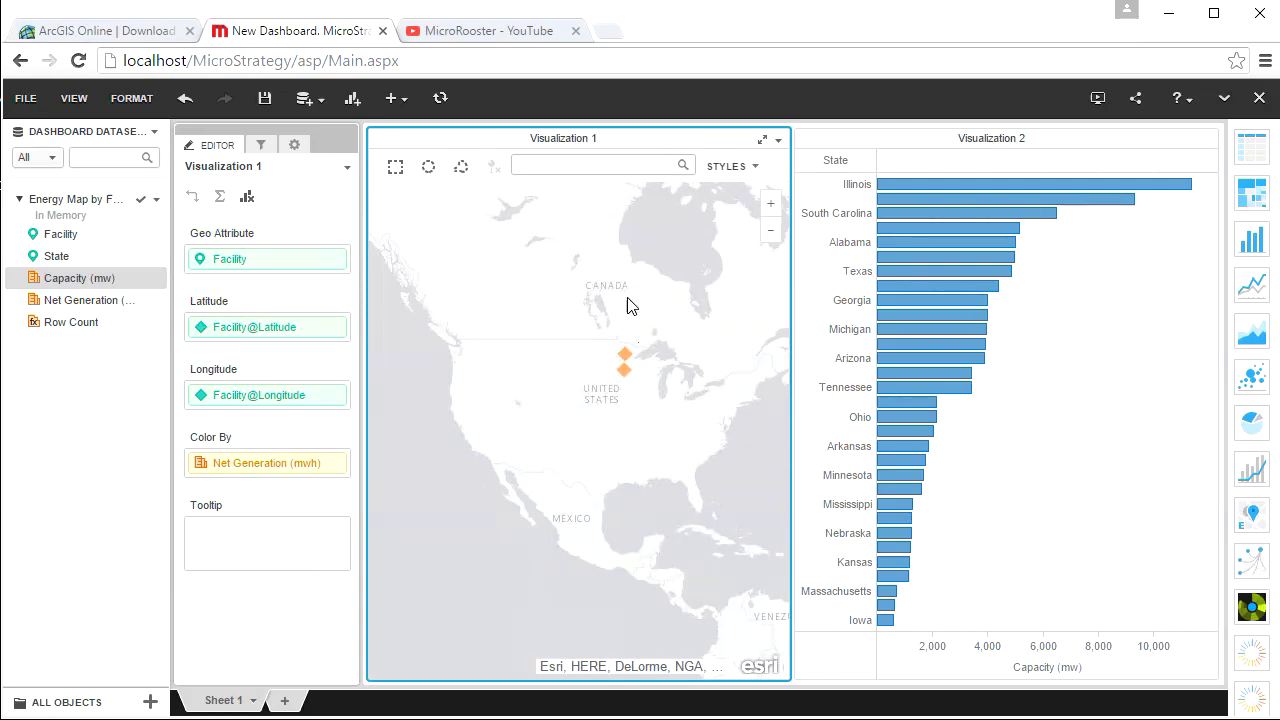
- Circle-select one Minnesota facility to filter the chart, then clear the selection
left_click(437, 175)
left_click_drag(608, 338, 637, 362)
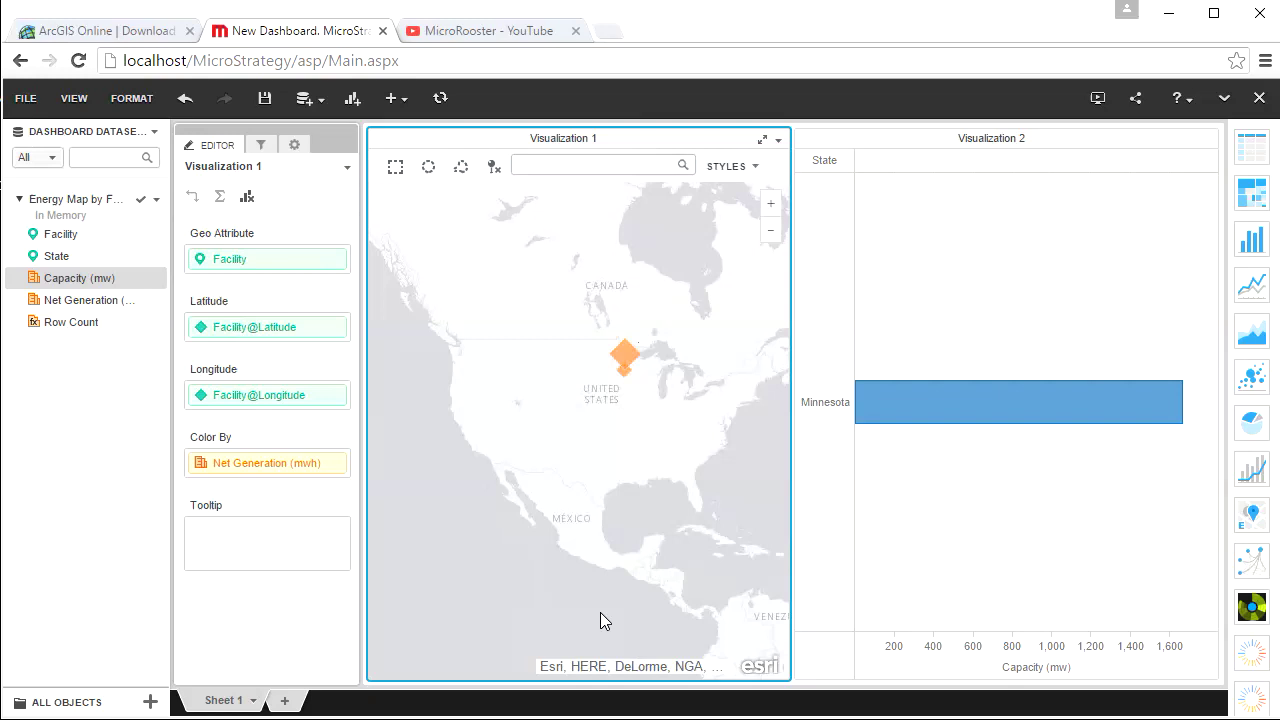
left_click(632, 668)
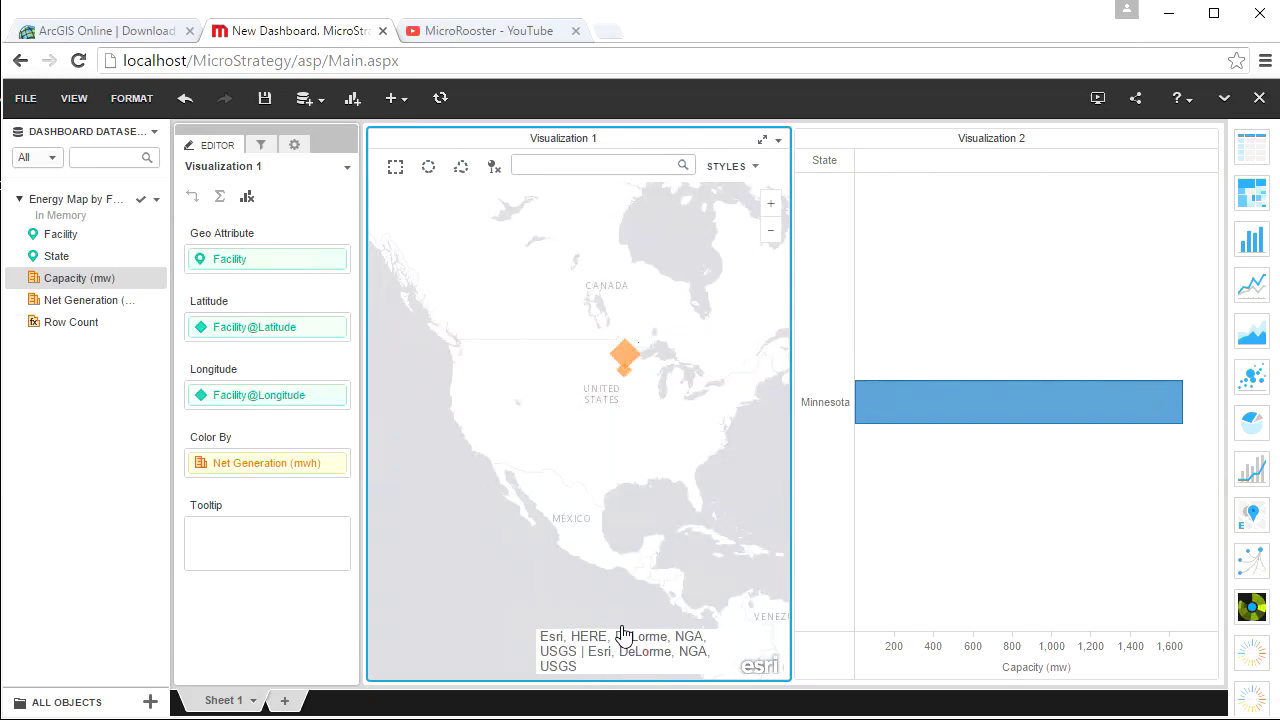
left_click(611, 569)
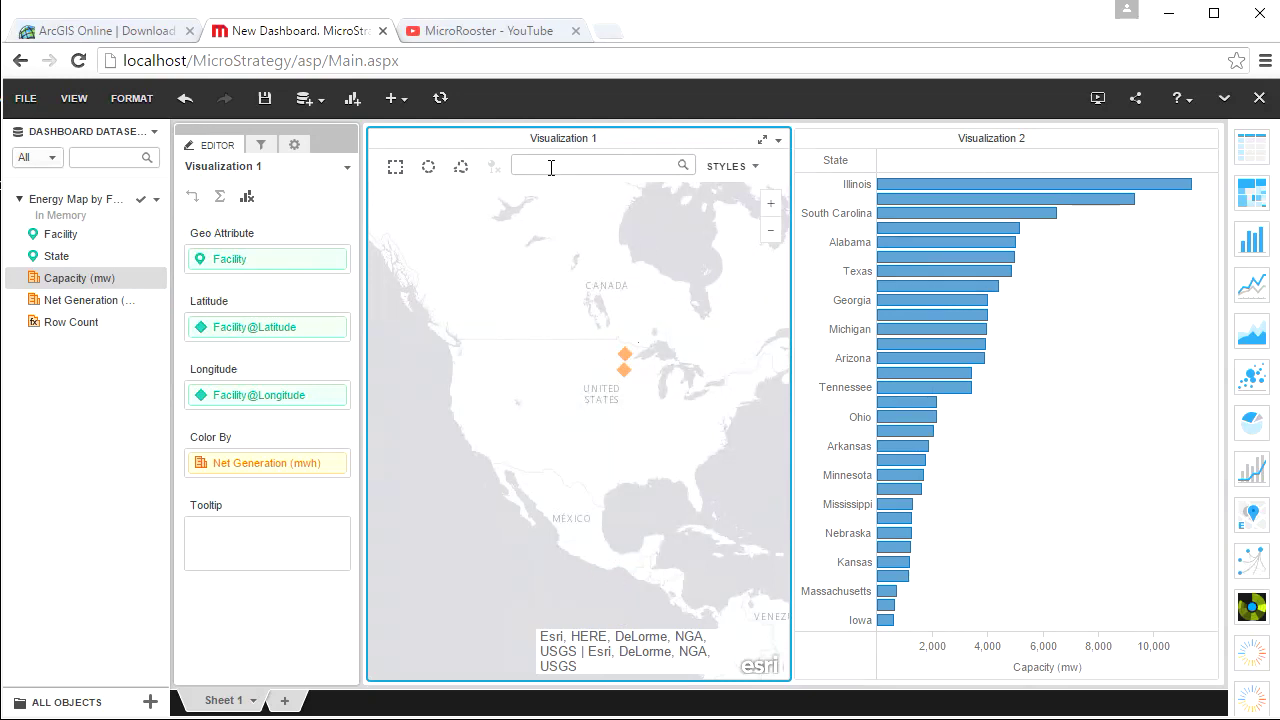
- Turn on Show Legend so the map displays Percentage of Net Generation bands
left_click(778, 142)
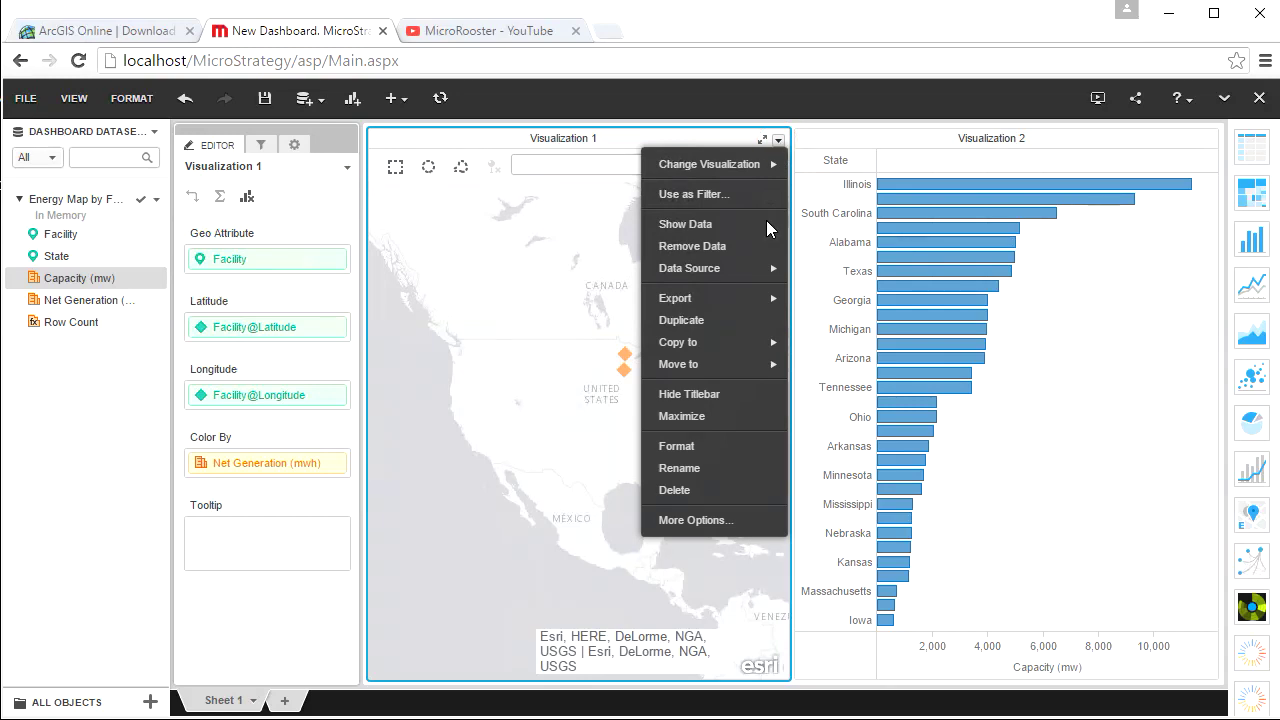
left_click(688, 520)
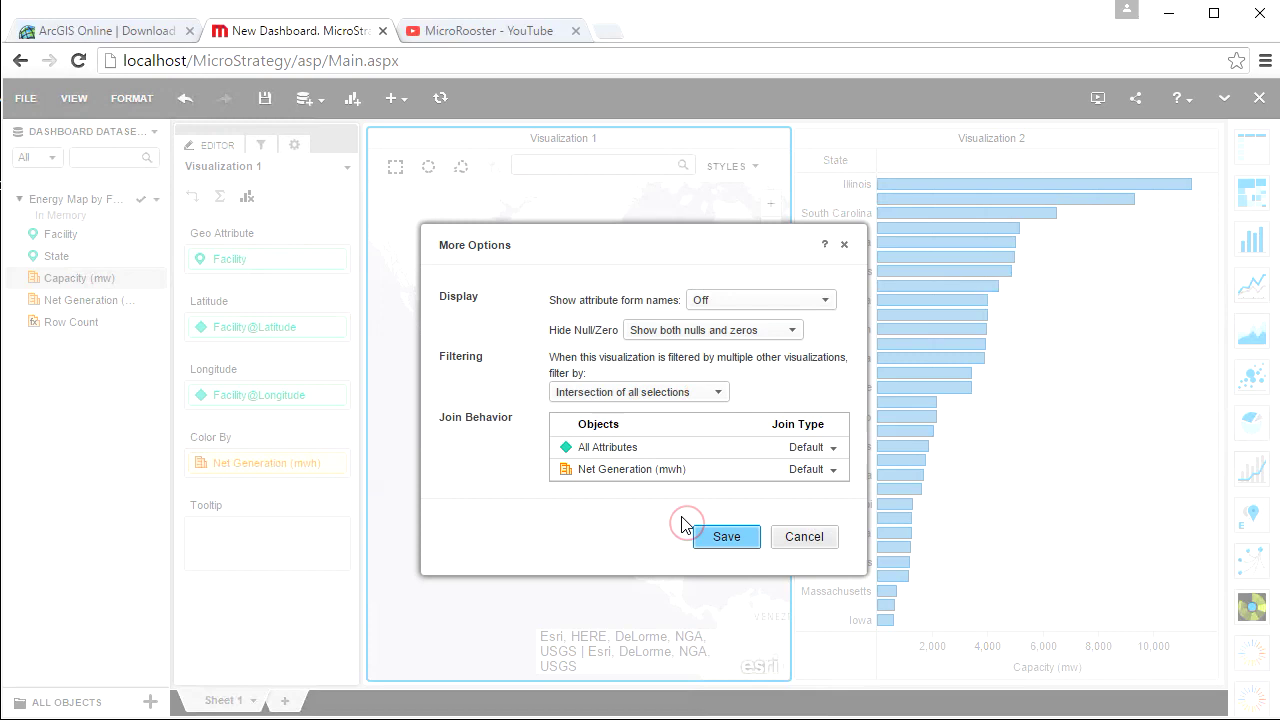
left_click(822, 536)
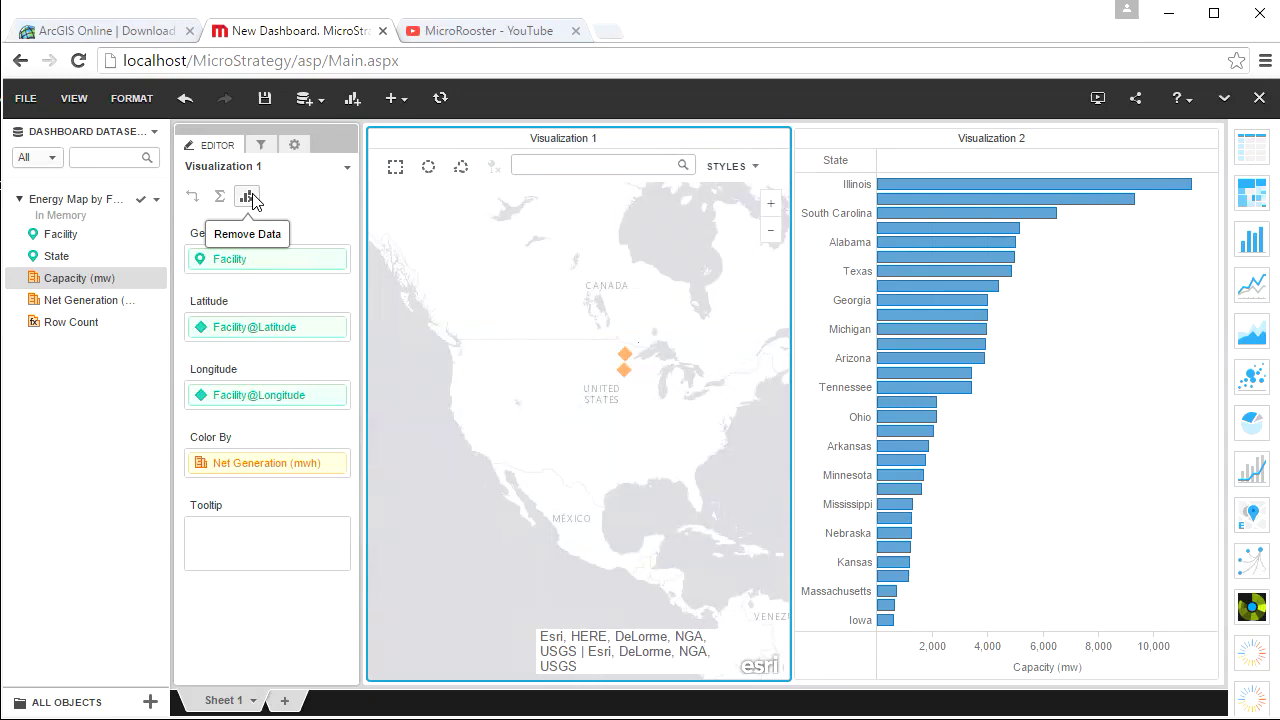
left_click(297, 146)
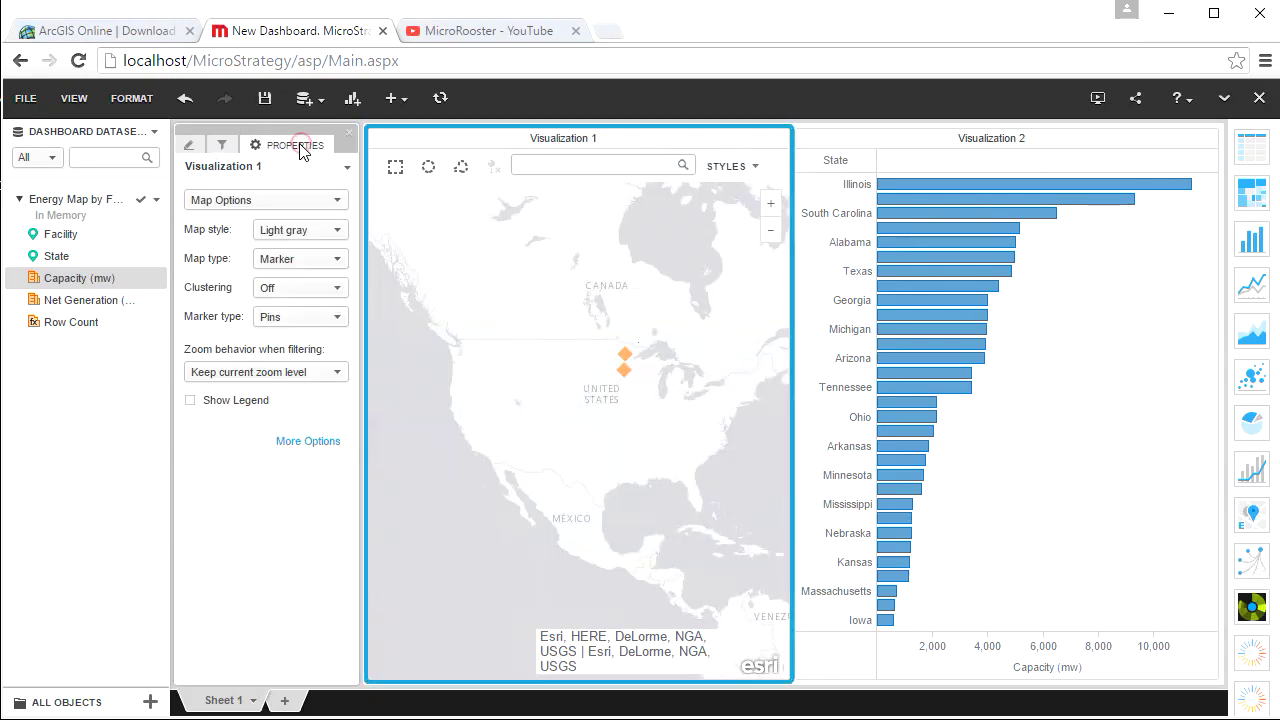
left_click(191, 400)
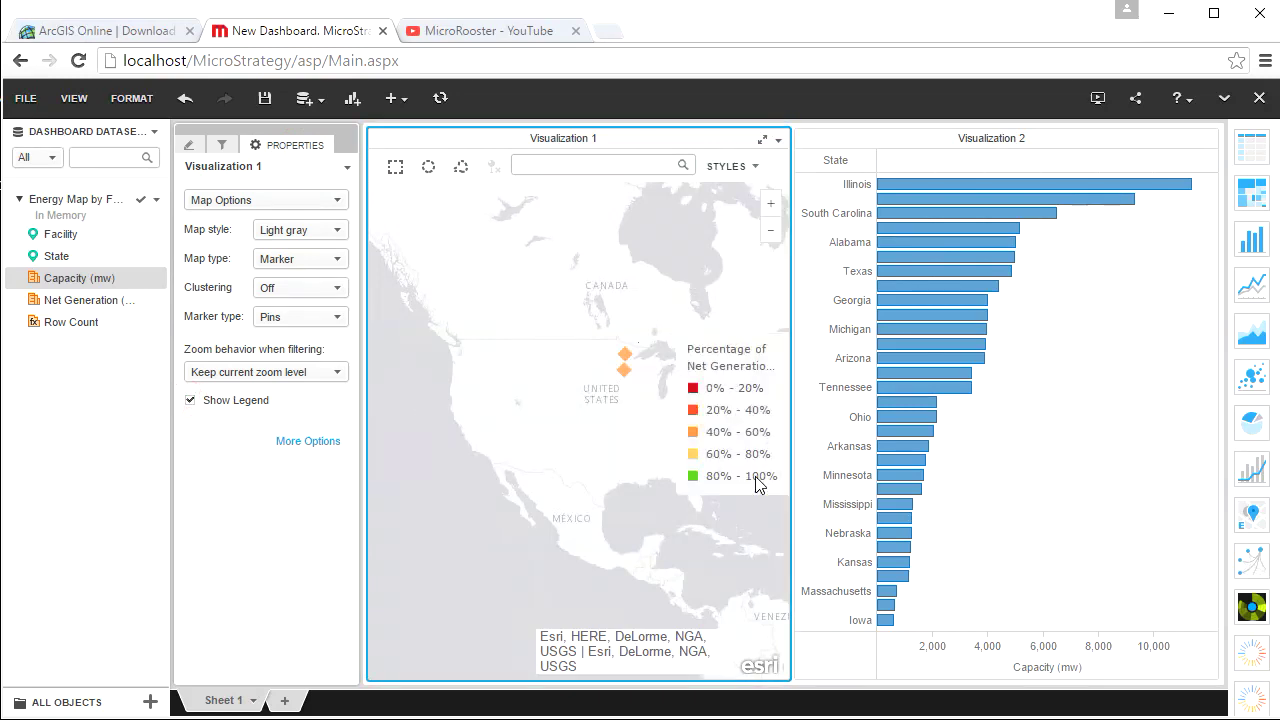